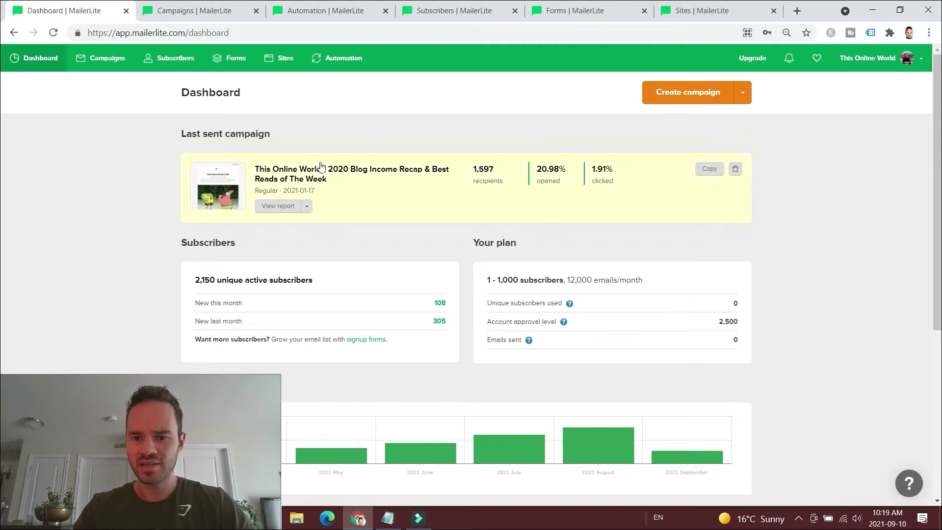
# - Review the dashboard's last sent campaign, new subscriber figure and 12,000 emails/month plan allowance
pyautogui.moveTo(179, 136); pyautogui.dragTo(270, 135)
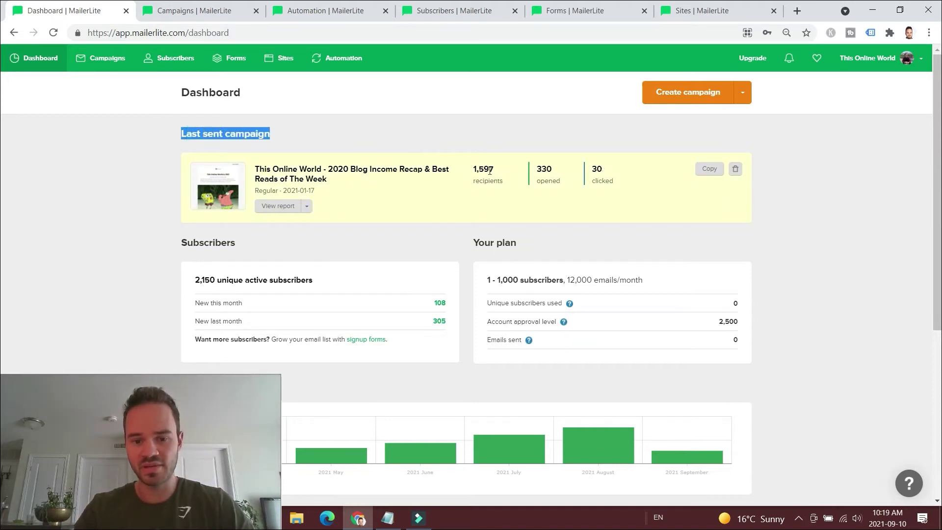
pyautogui.moveTo(555, 172)
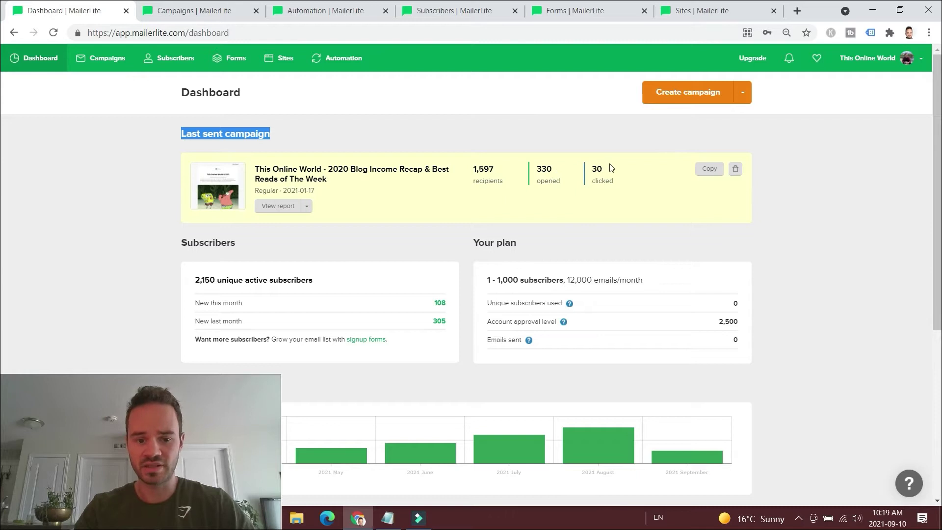
pyautogui.scroll(-2, 154, 163)
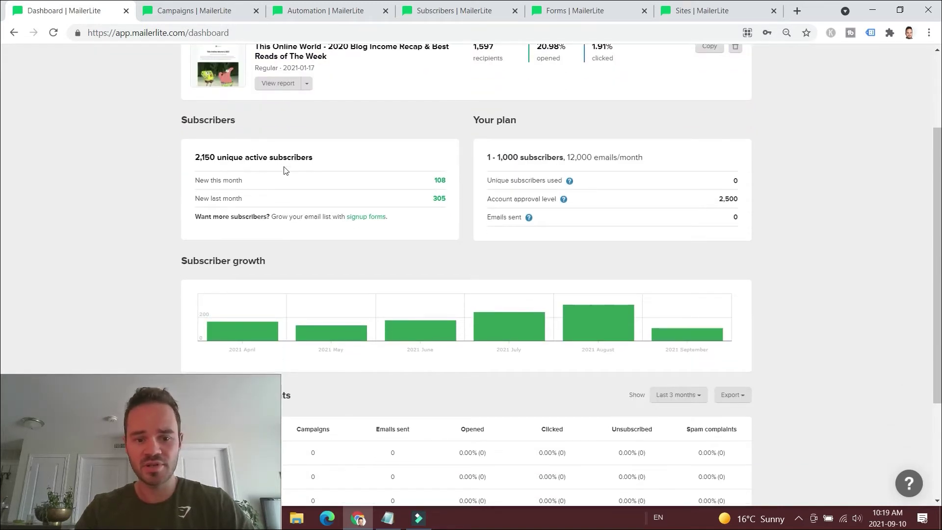
pyautogui.tripleClick(447, 201)
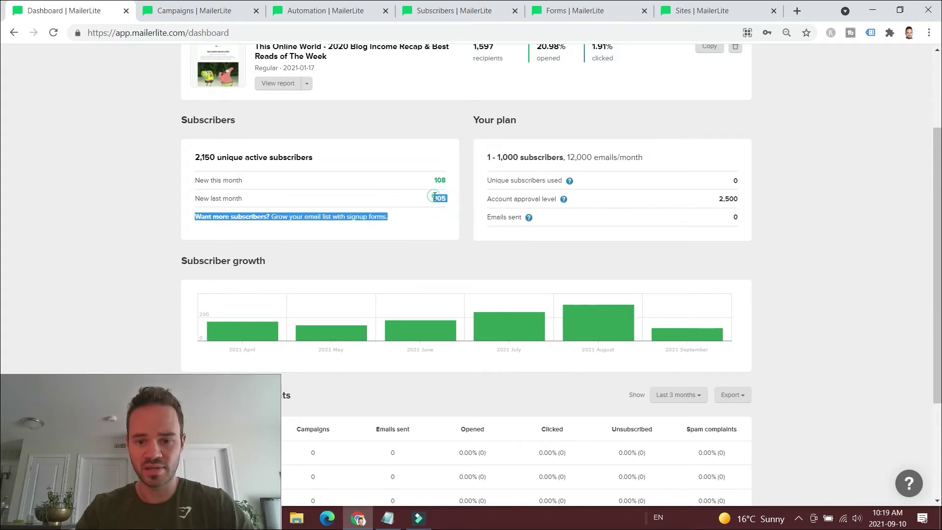
pyautogui.moveTo(644, 157); pyautogui.dragTo(574, 168)
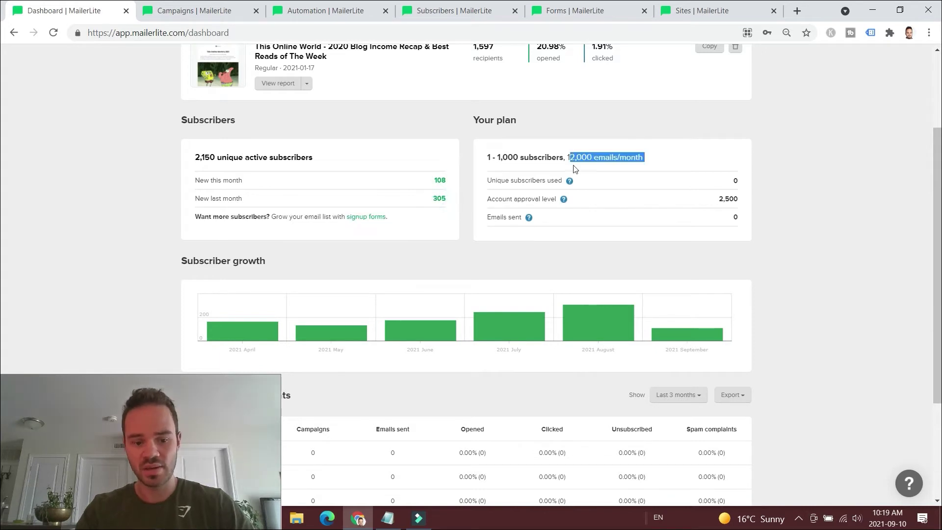
pyautogui.click(768, 178)
pyautogui.scroll(-3, 521, 233)
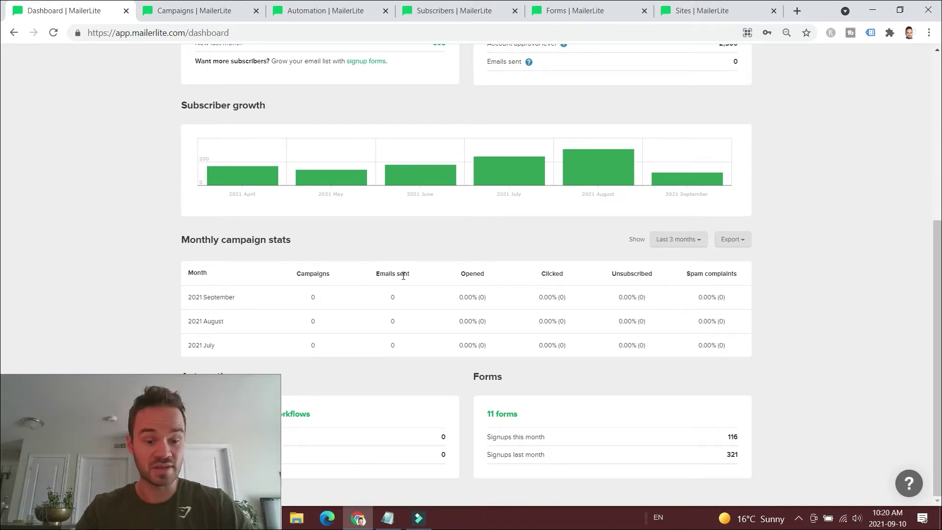
pyautogui.scroll(6, 404, 276)
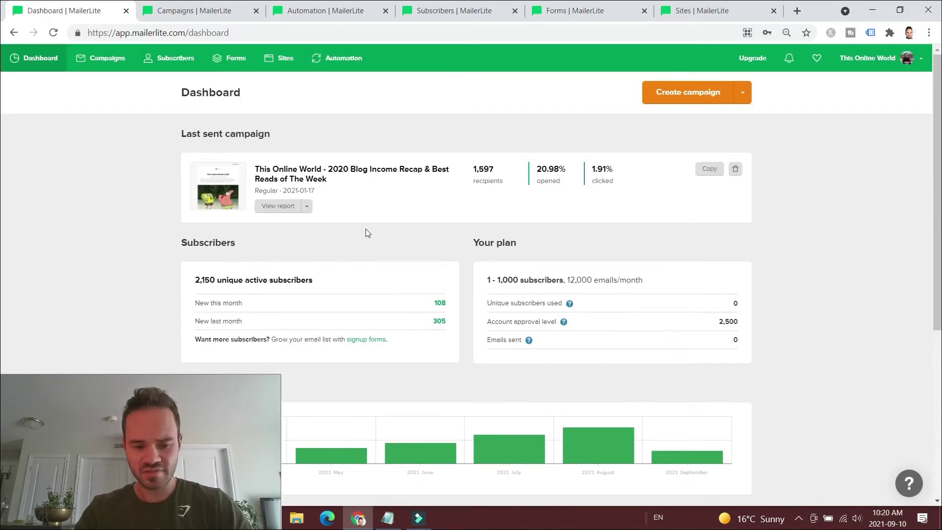
# - Open the Campaigns overview and copy the most recent sent campaign, 2020 Blog Income Recap
pyautogui.click(237, 8)
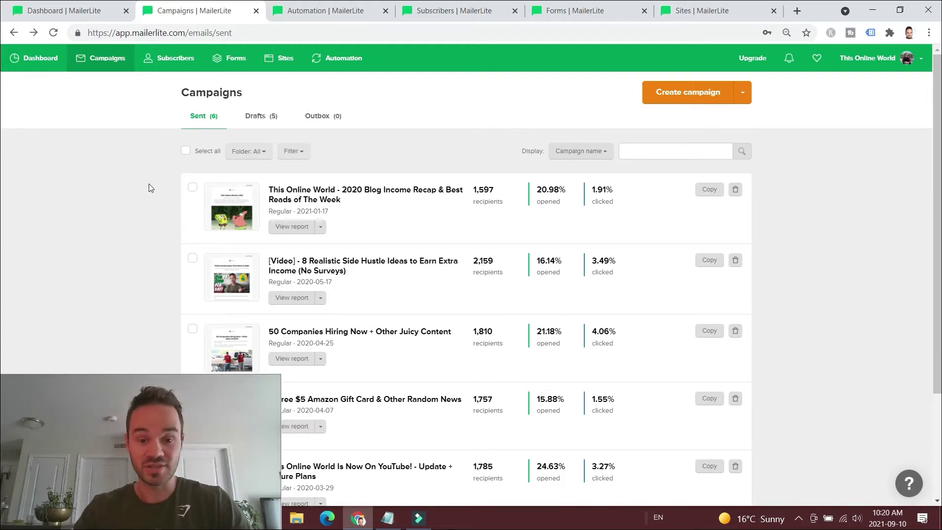
pyautogui.scroll(-3, 317, 188)
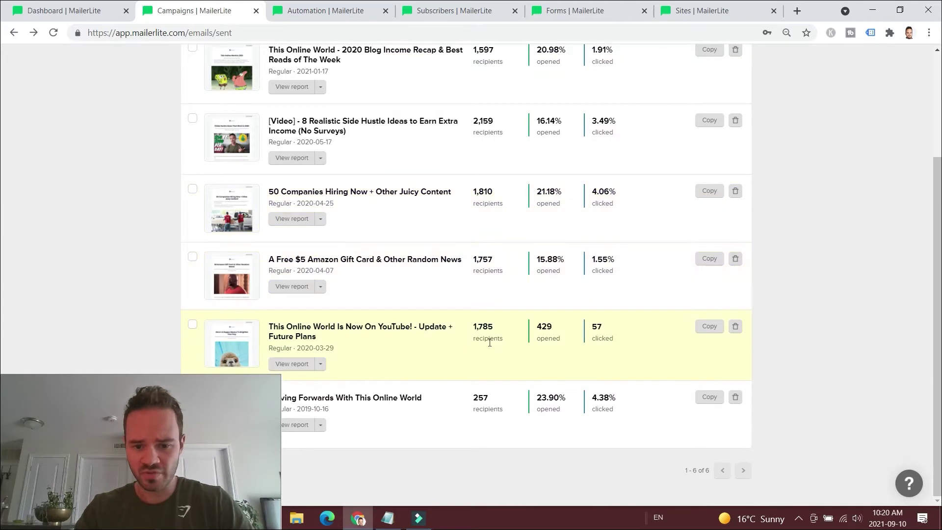
pyautogui.scroll(1, 493, 319)
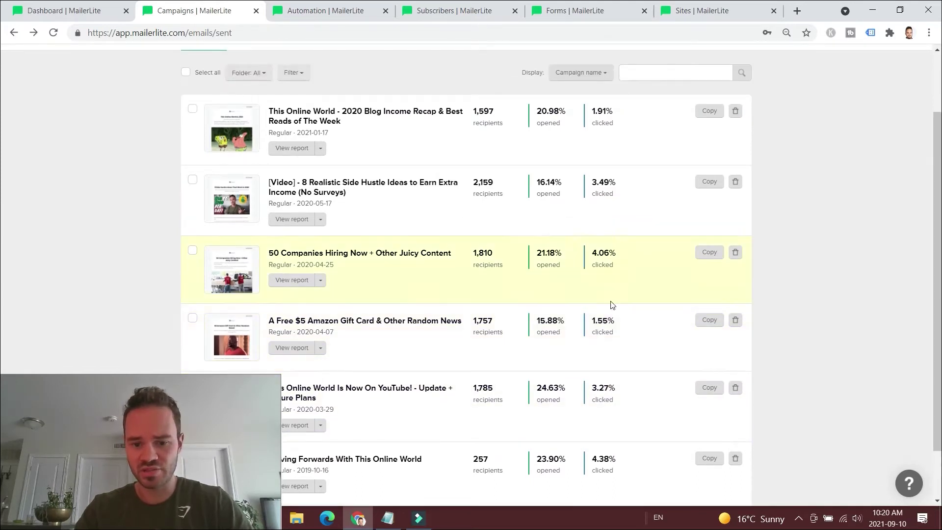
pyautogui.scroll(2, 645, 211)
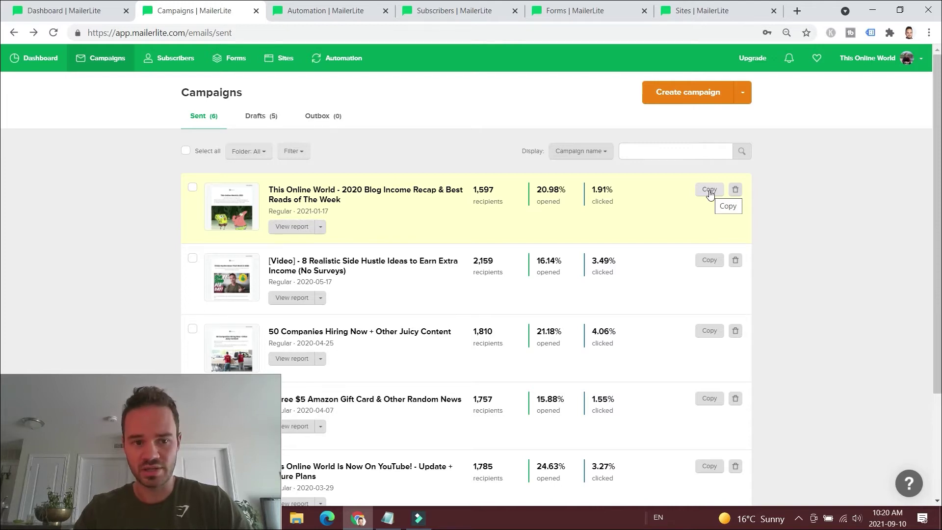
pyautogui.click(708, 192)
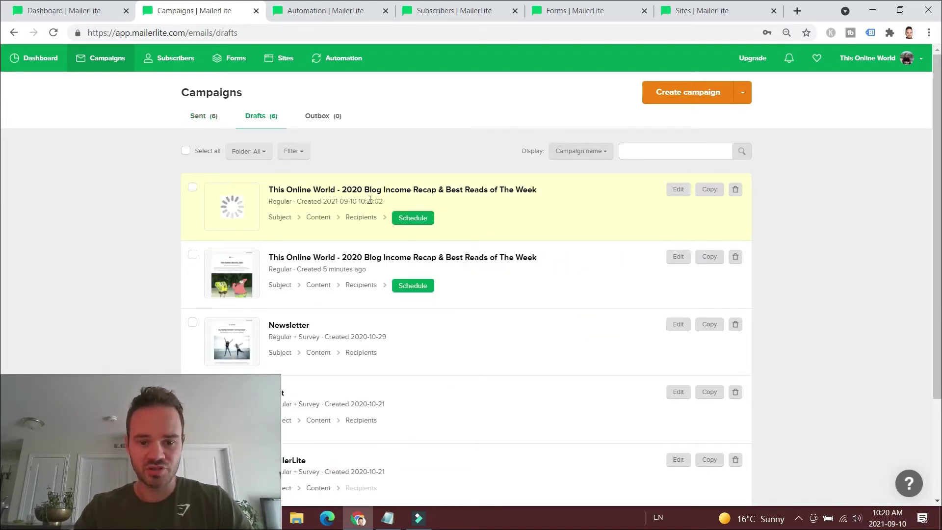
# - Open the new draft, rename the campaign to 'Test Email' and confirm its details
pyautogui.click(678, 190)
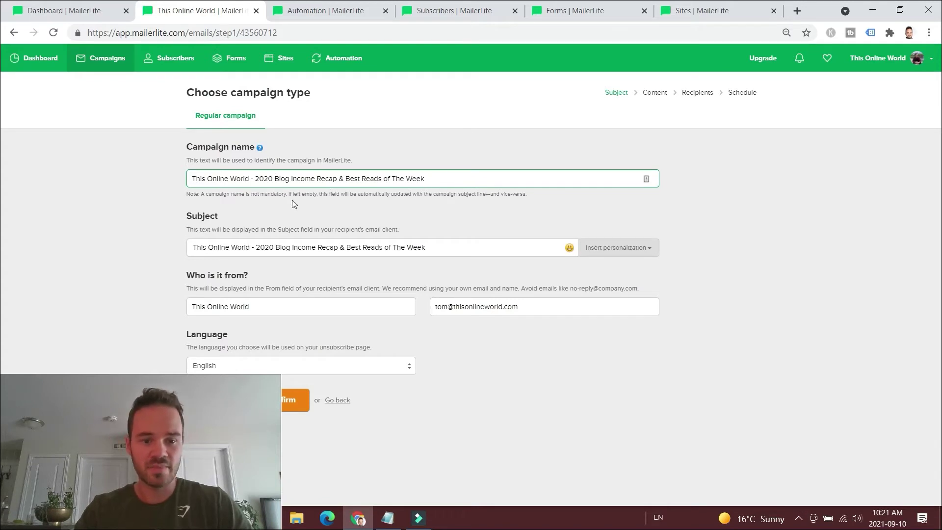
pyautogui.click(285, 300)
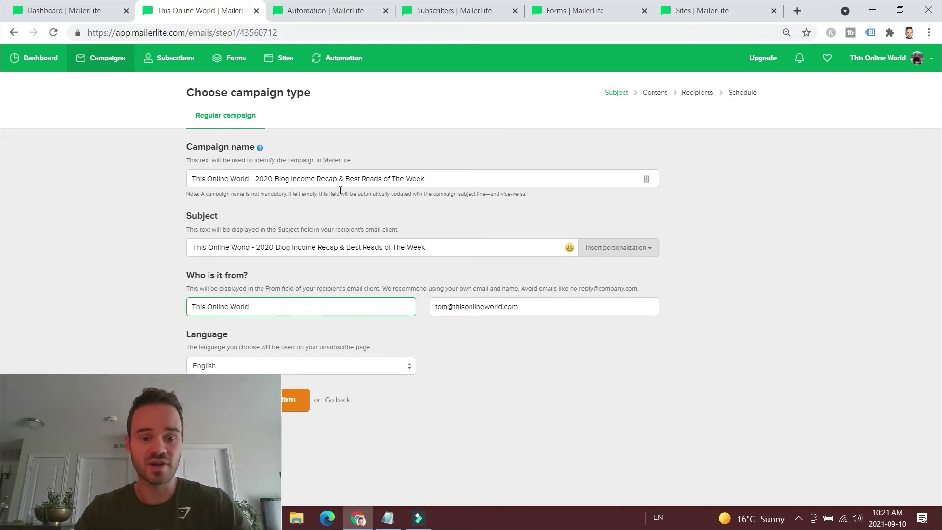
pyautogui.moveTo(425, 178); pyautogui.dragTo(134, 180)
pyautogui.write('Test ')
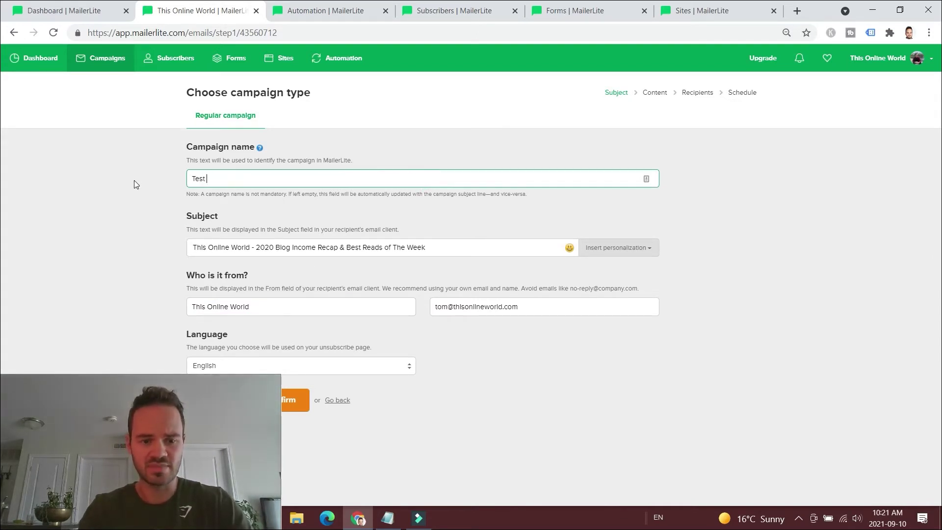
pyautogui.write('Mail')
pyautogui.click(624, 248)
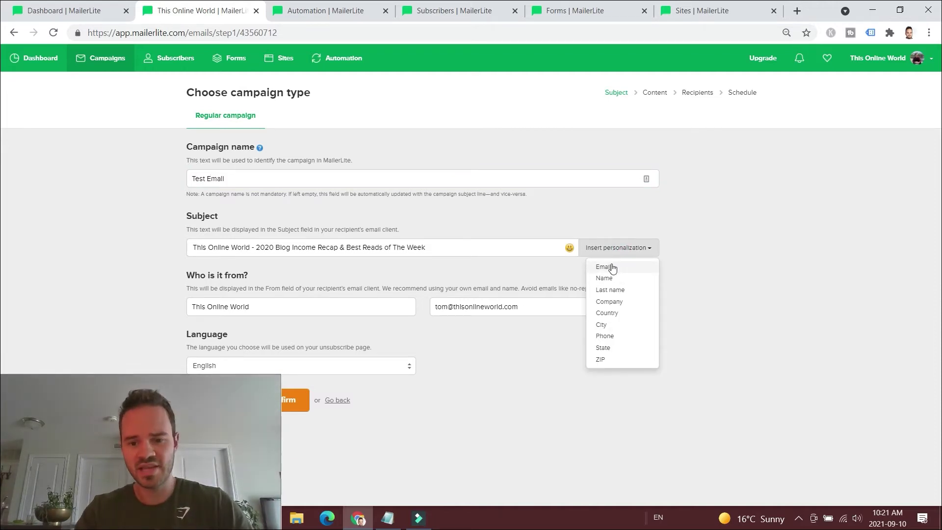
pyautogui.click(328, 279)
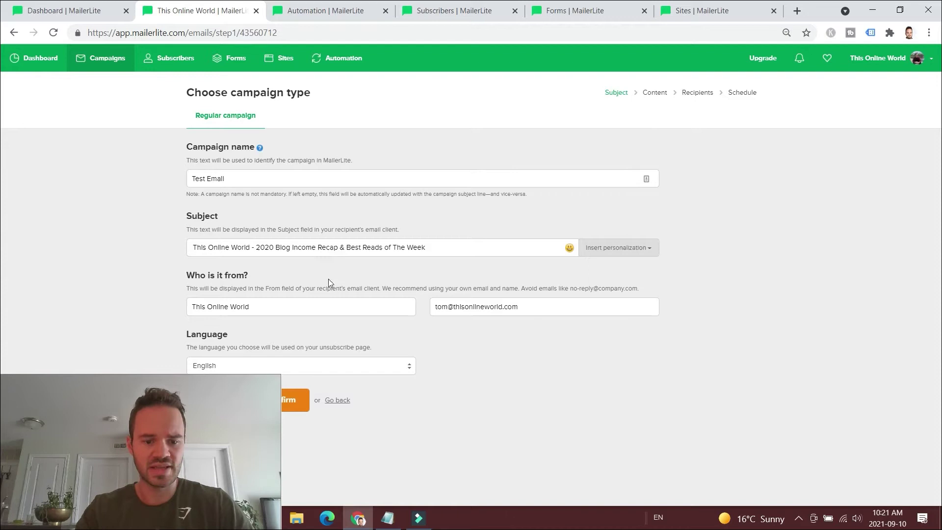
pyautogui.click(300, 400)
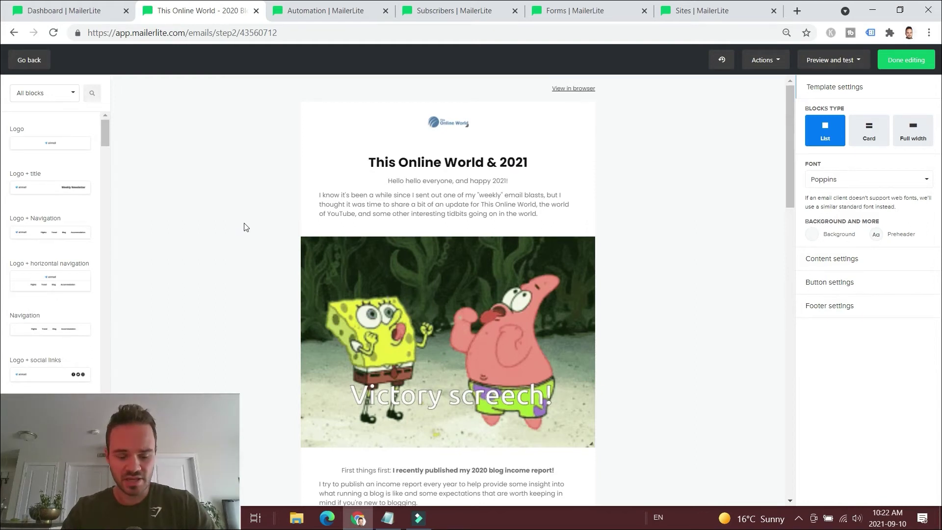
# - Scroll the All blocks sidebar down to the Video and Highlight article blocks
pyautogui.scroll(-11, 355, 233)
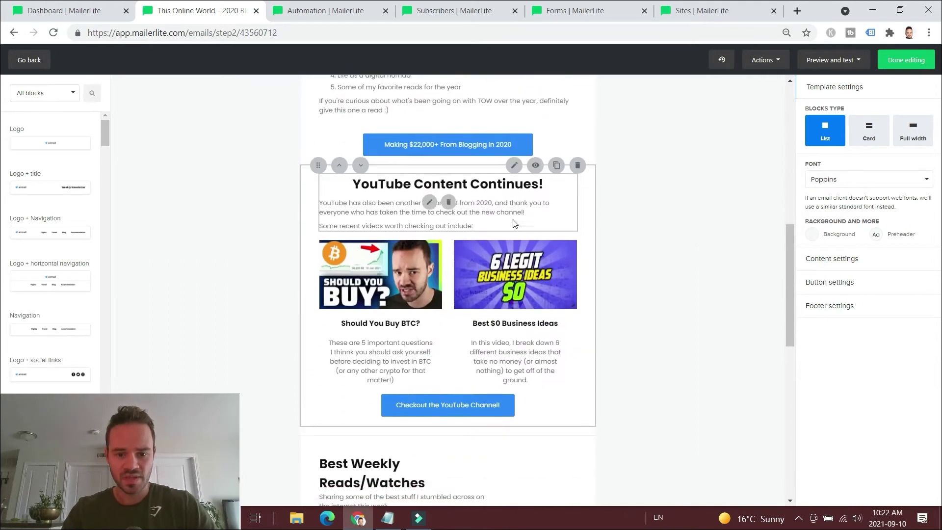
pyautogui.scroll(-5, 513, 309)
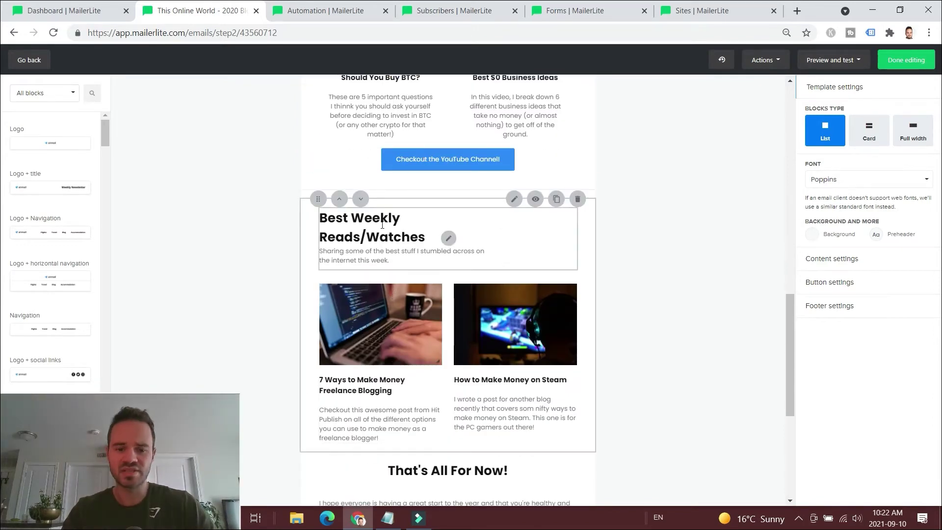
pyautogui.scroll(5, 382, 225)
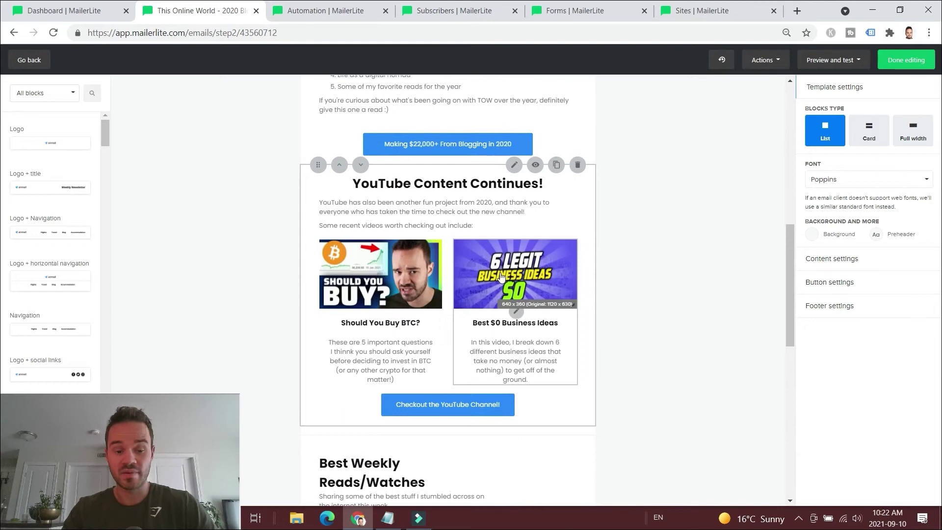
pyautogui.scroll(7, 501, 278)
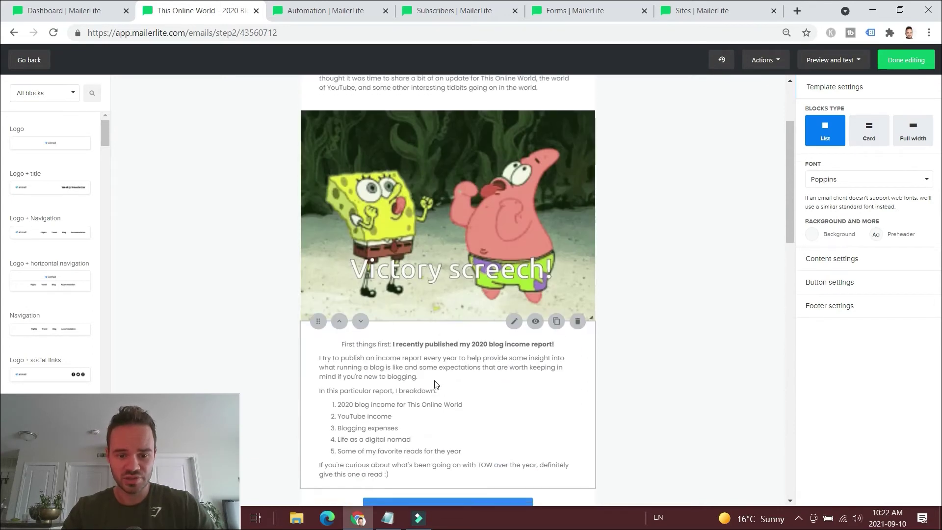
pyautogui.scroll(-18, 434, 384)
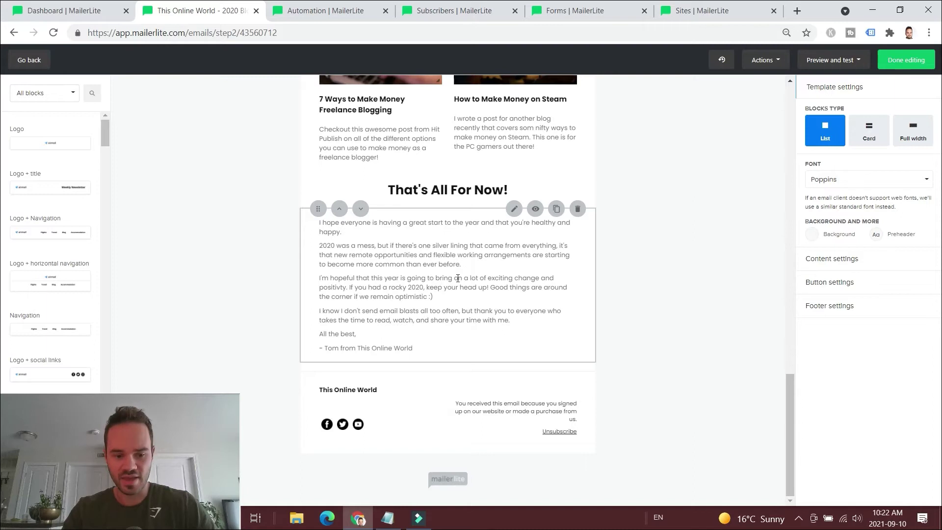
pyautogui.scroll(20, 458, 279)
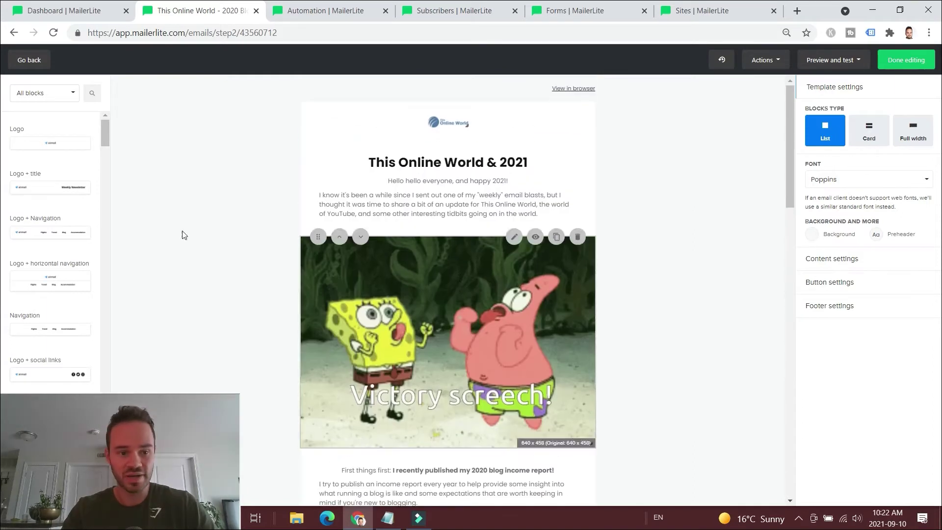
pyautogui.scroll(-3, 87, 199)
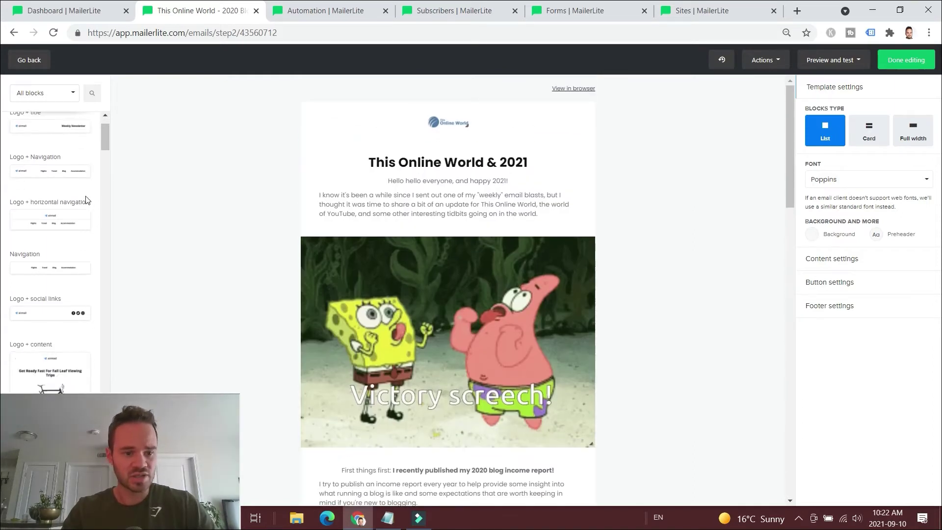
pyautogui.scroll(3, 76, 142)
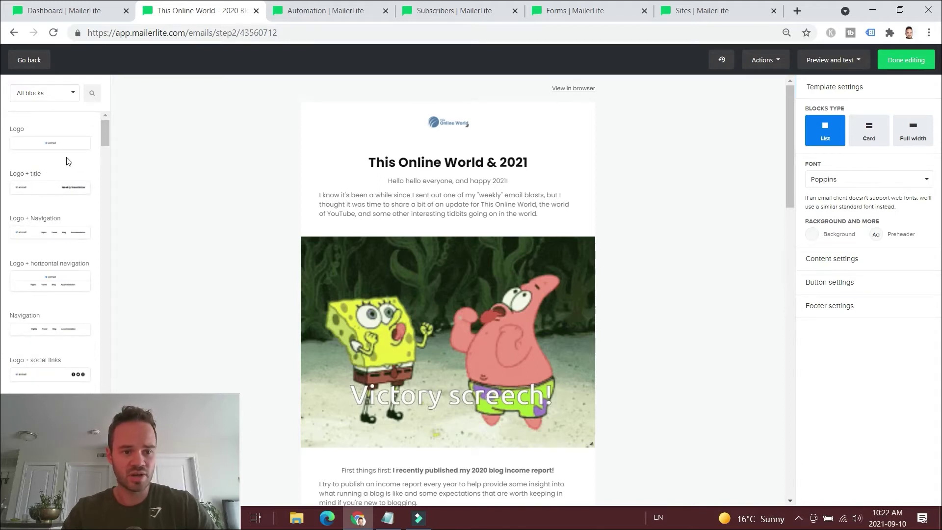
pyautogui.scroll(-5, 67, 160)
pyautogui.scroll(3, 68, 157)
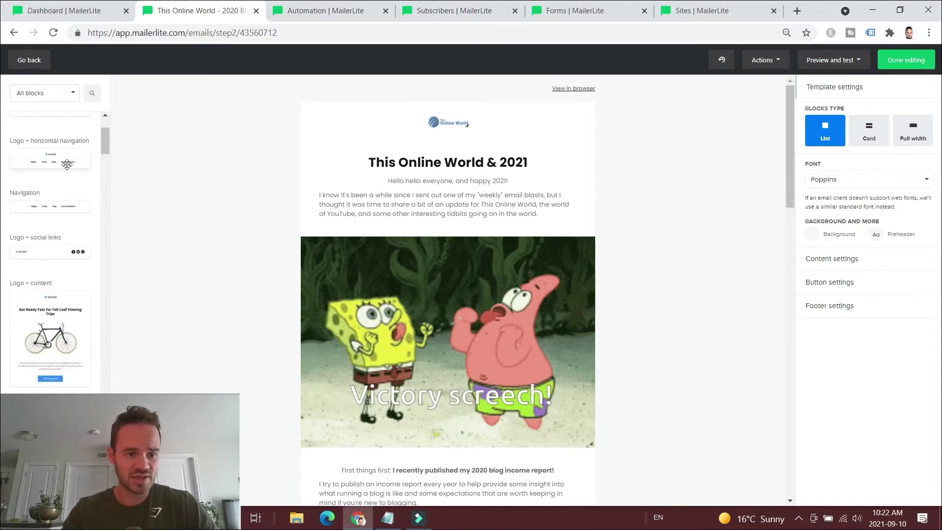
pyautogui.scroll(-2, 69, 156)
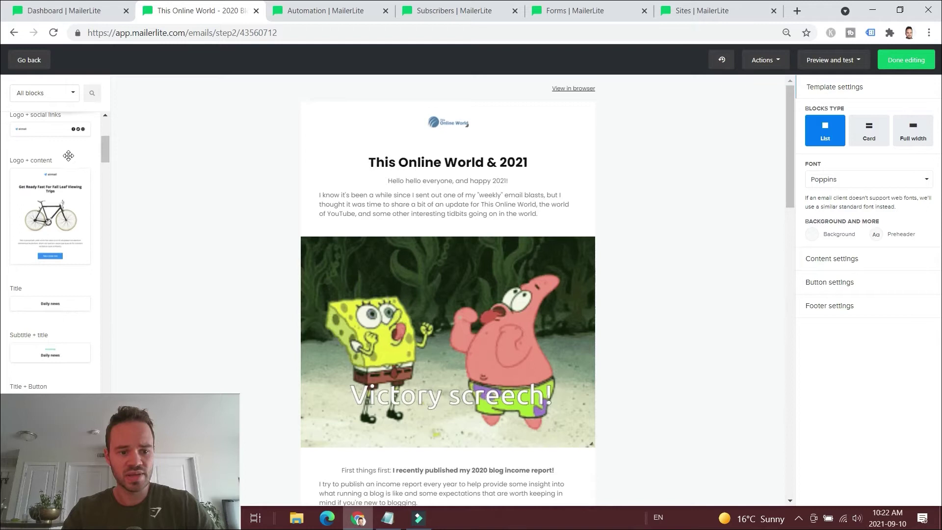
pyautogui.scroll(-3, 69, 166)
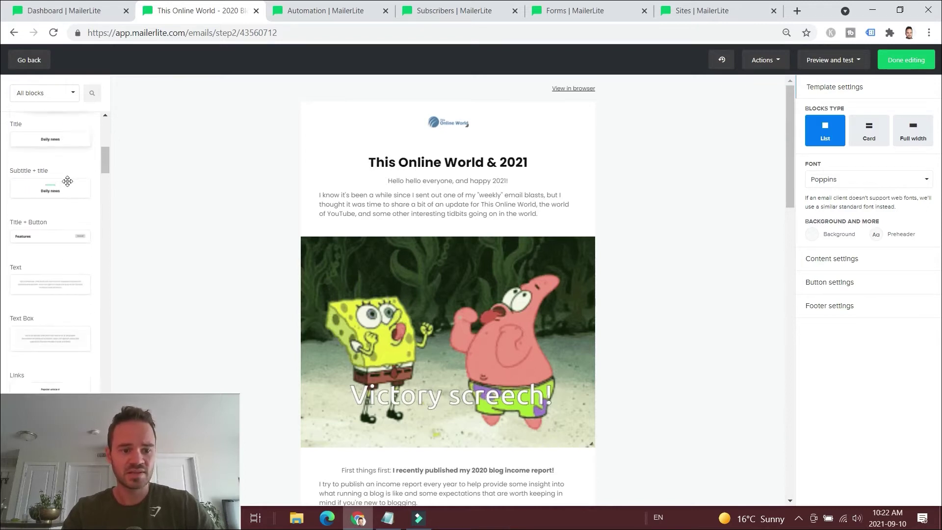
pyautogui.scroll(-4, 68, 186)
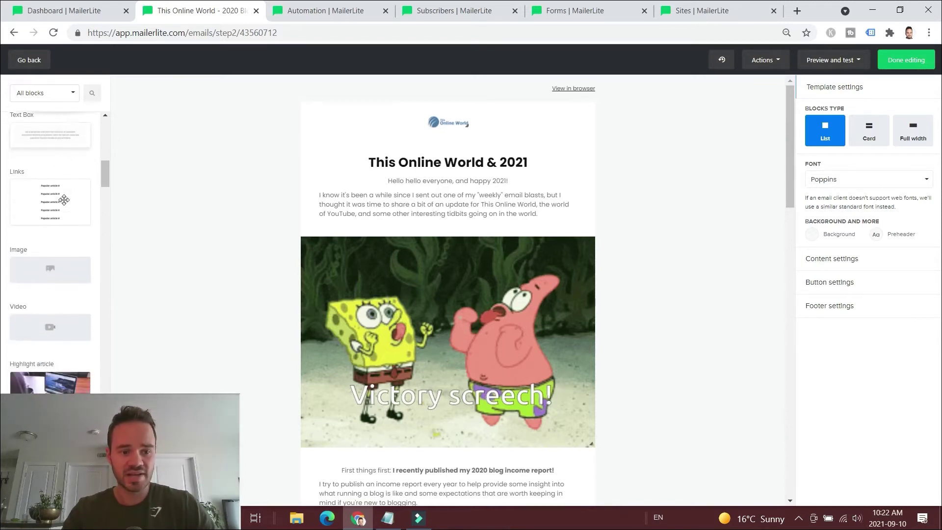
pyautogui.scroll(-2, 64, 206)
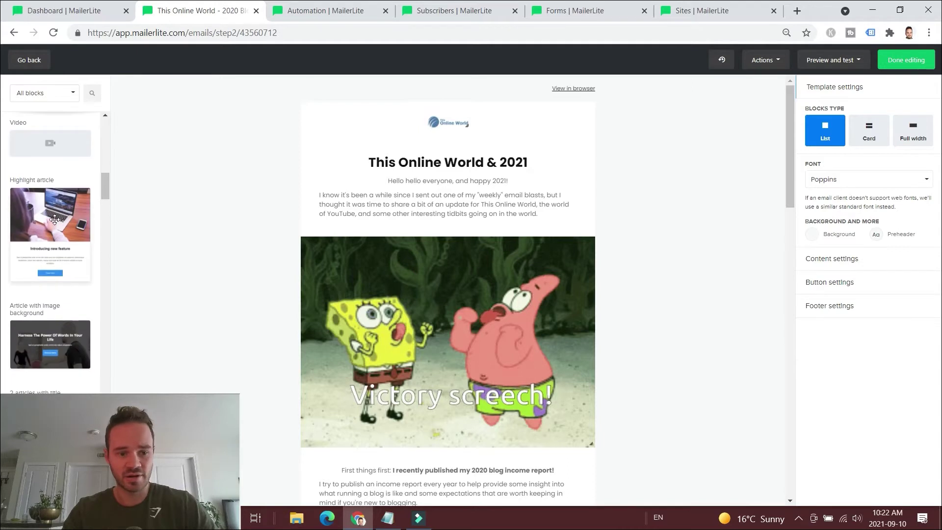
# - Add a Highlight article block, set its link to open in a new tab, then delete it
pyautogui.moveTo(64, 216); pyautogui.dragTo(489, 231)
pyautogui.scroll(-3, 436, 330)
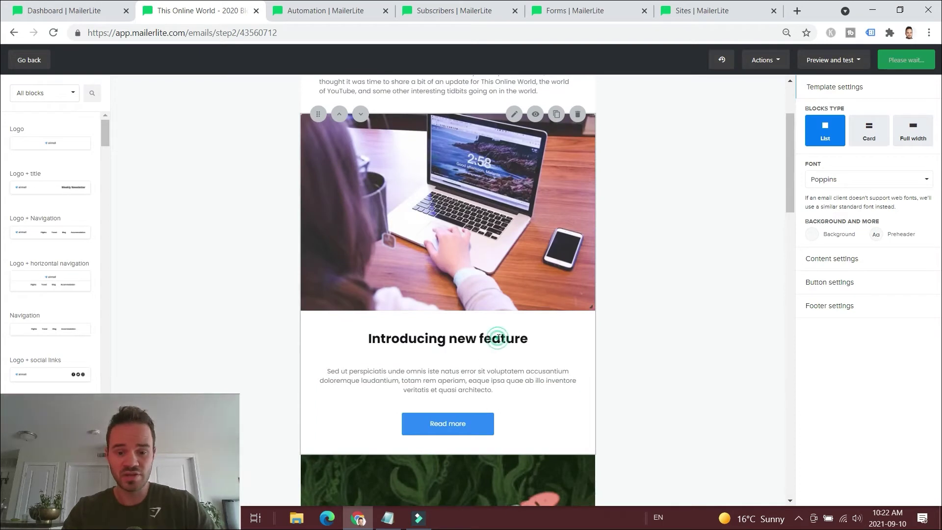
pyautogui.click(496, 339)
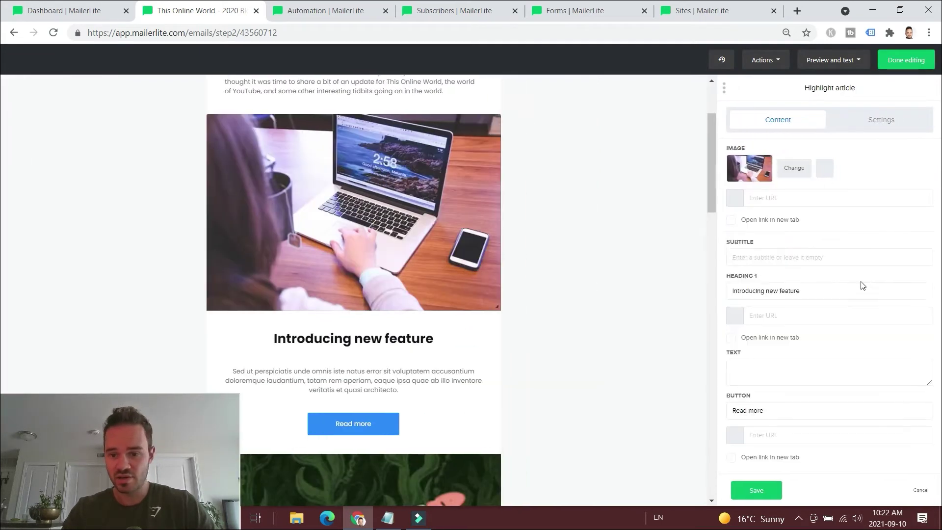
pyautogui.scroll(-2, 799, 378)
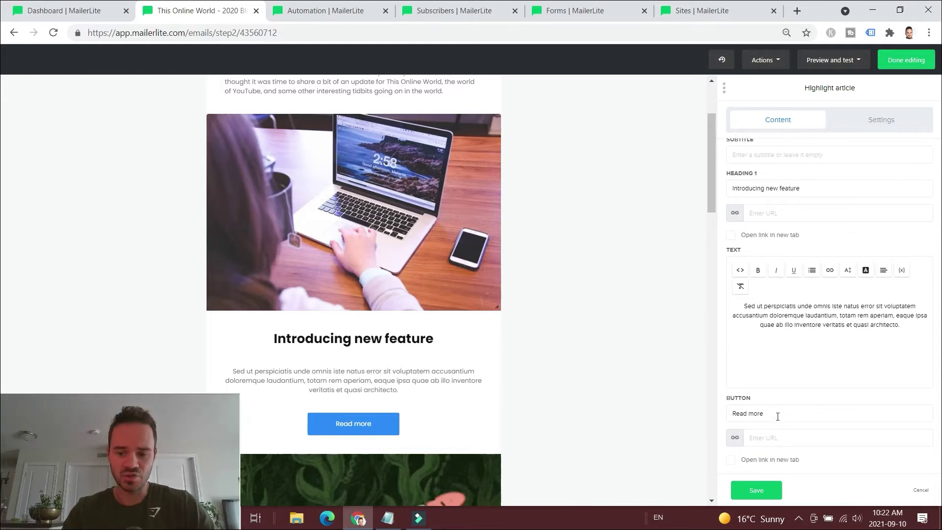
pyautogui.click(774, 459)
pyautogui.scroll(3, 391, 290)
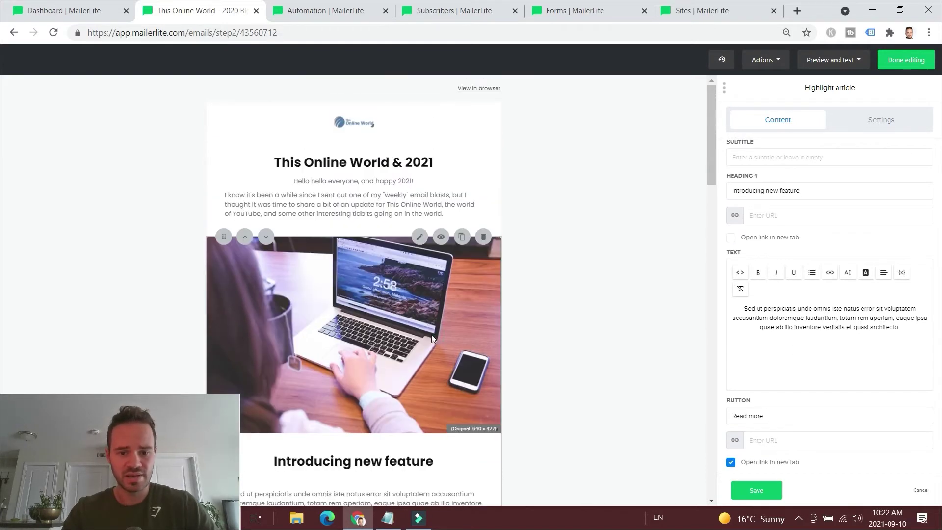
pyautogui.click(484, 237)
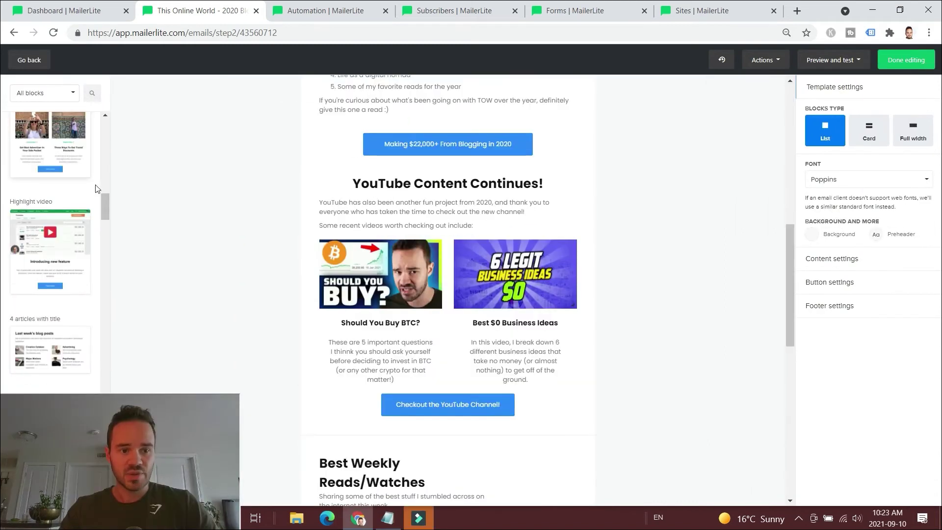
# - Add a Highlight video block below the blog income button and replace its body text with 'Test'
pyautogui.scroll(-1, 77, 217)
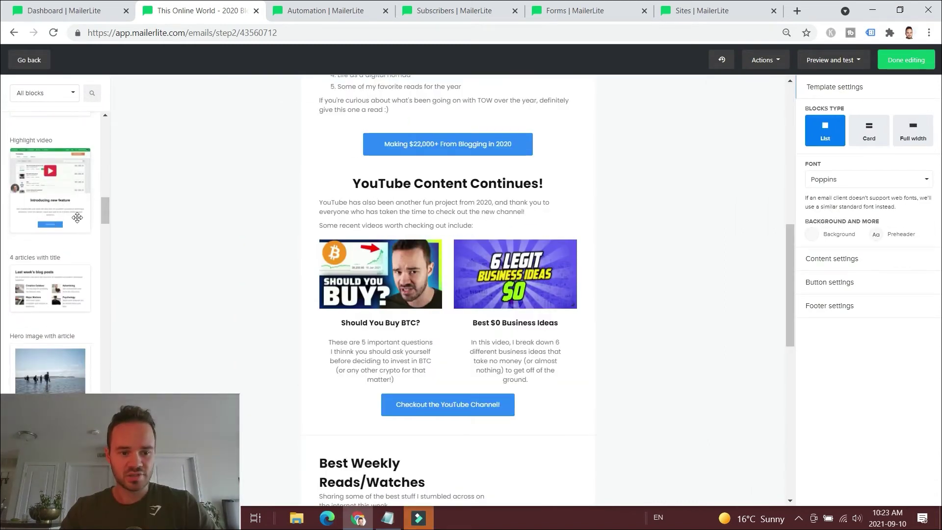
pyautogui.scroll(-1, 77, 218)
pyautogui.scroll(1, 75, 220)
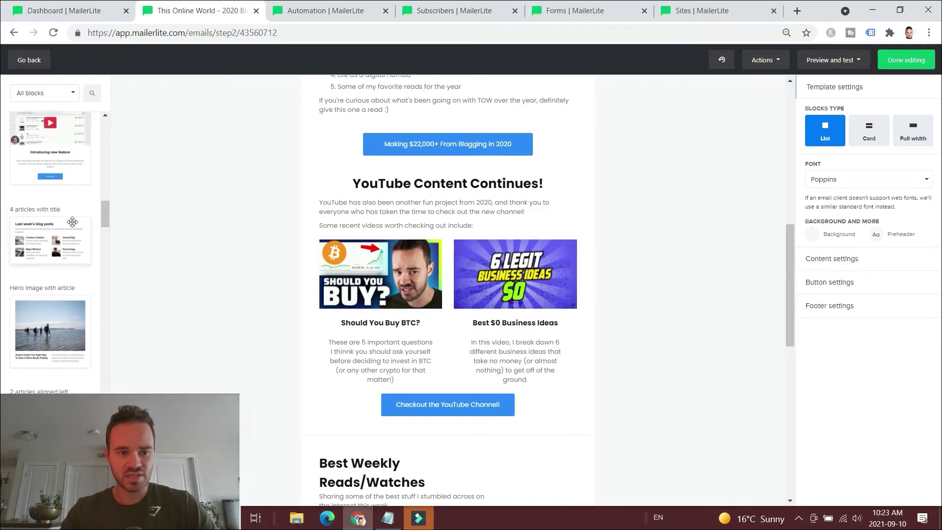
pyautogui.moveTo(73, 189); pyautogui.dragTo(483, 186)
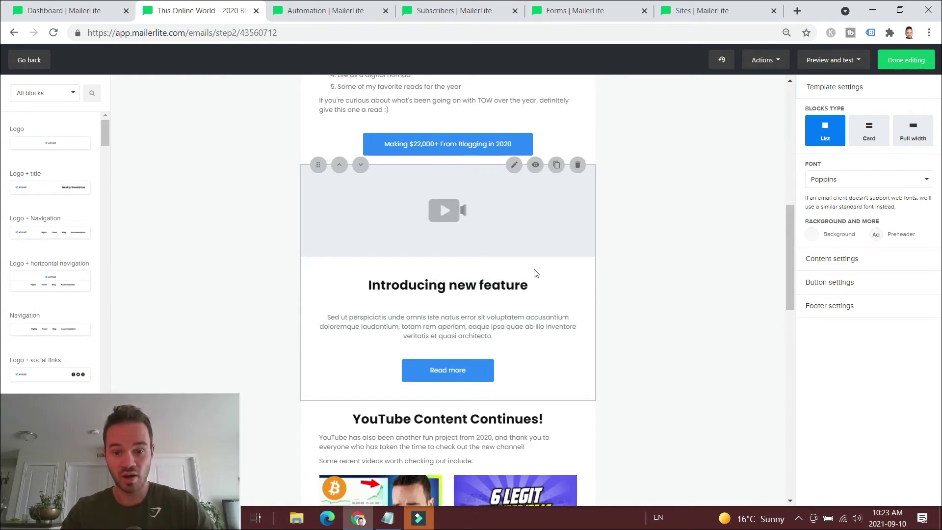
pyautogui.click(514, 164)
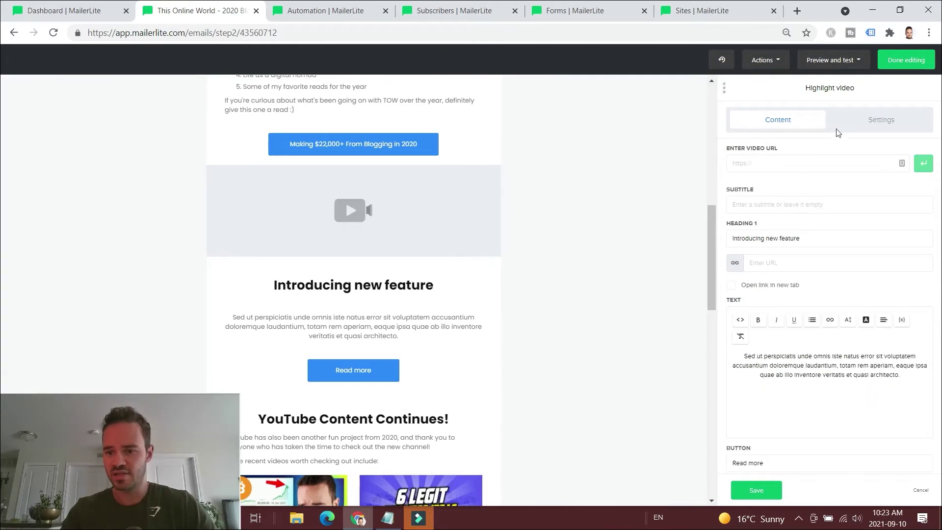
pyautogui.click(781, 201)
pyautogui.click(816, 238)
pyautogui.scroll(-1, 851, 324)
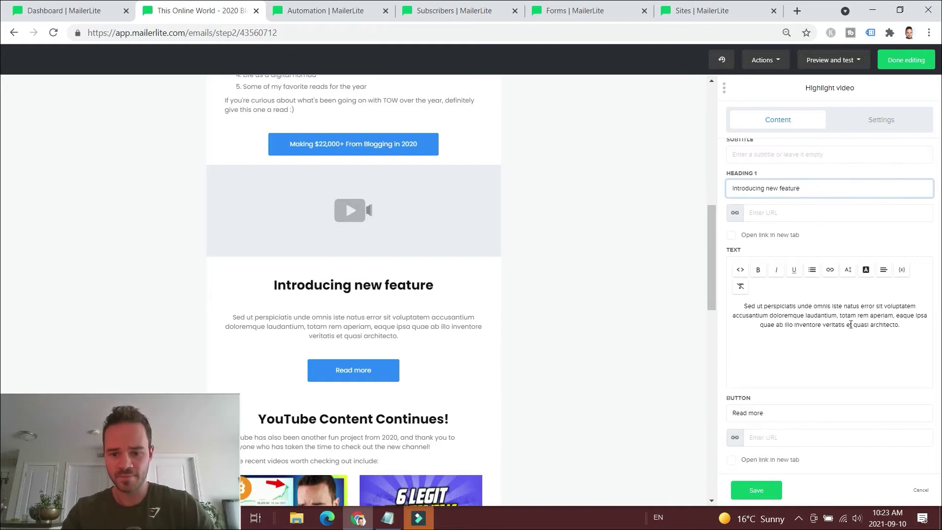
pyautogui.tripleClick(850, 324)
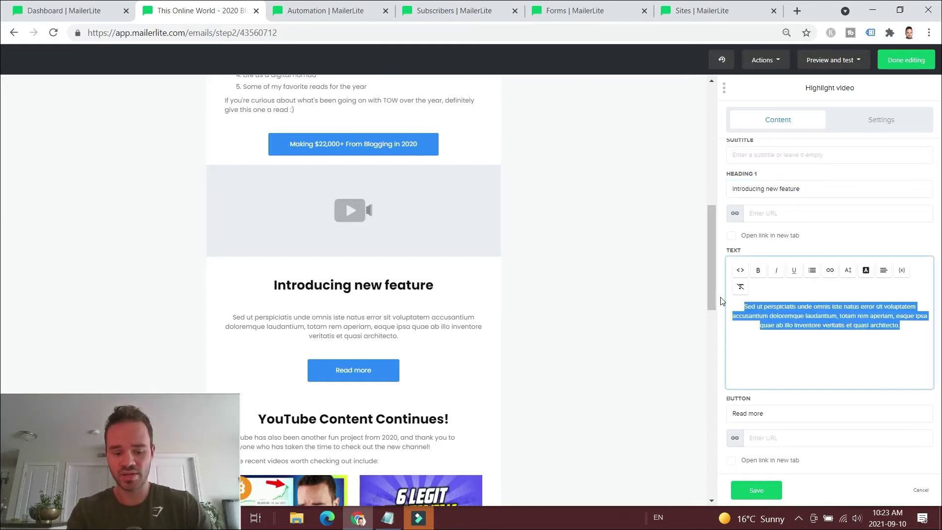
pyautogui.write('Test')
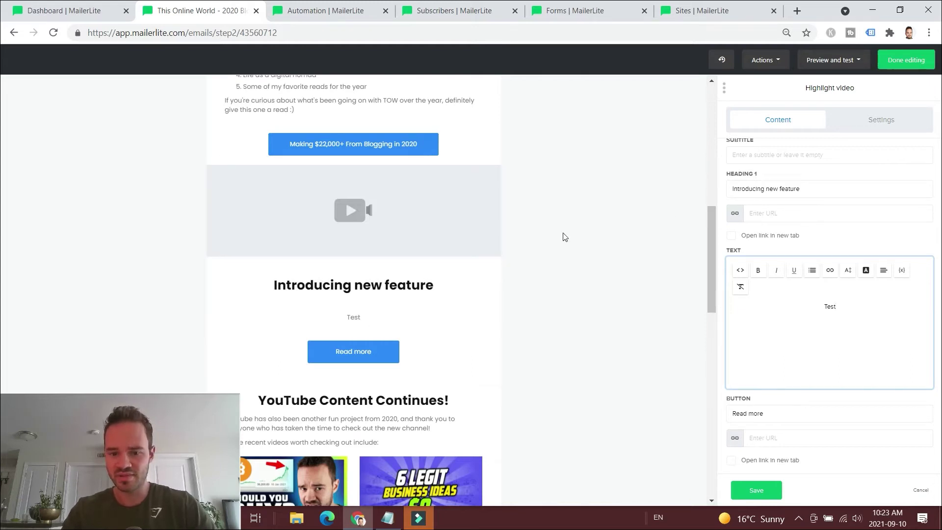
# - Close the Highlight video editor and scroll the block library to Divider, Spacer and Accordion
pyautogui.click(520, 249)
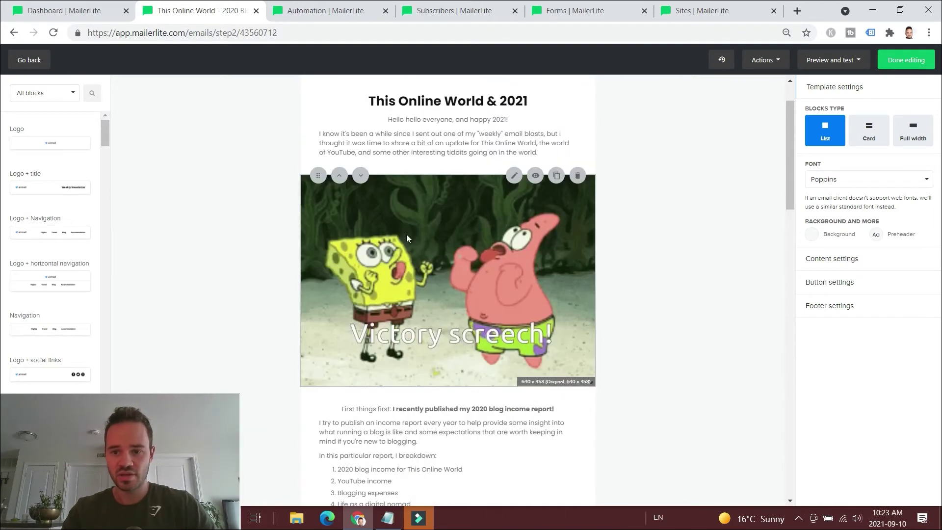
pyautogui.scroll(-8, 41, 267)
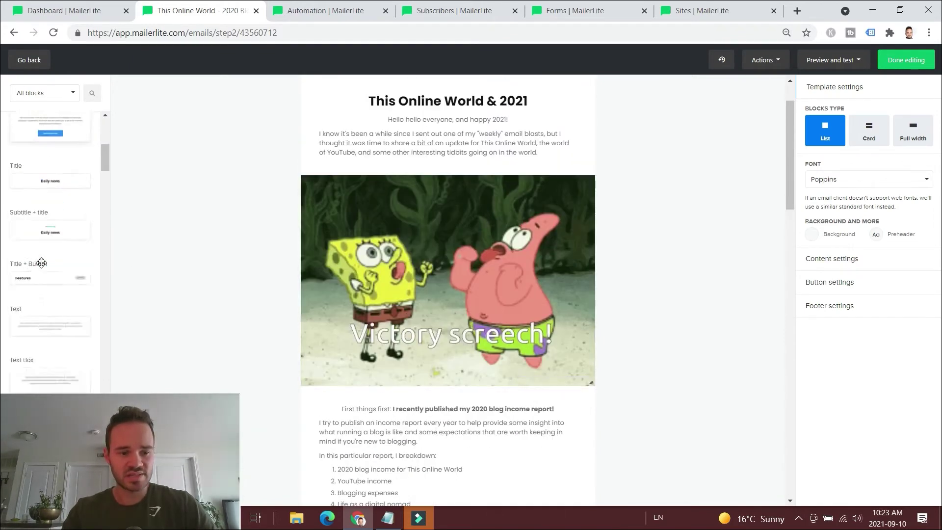
pyautogui.scroll(-15, 41, 264)
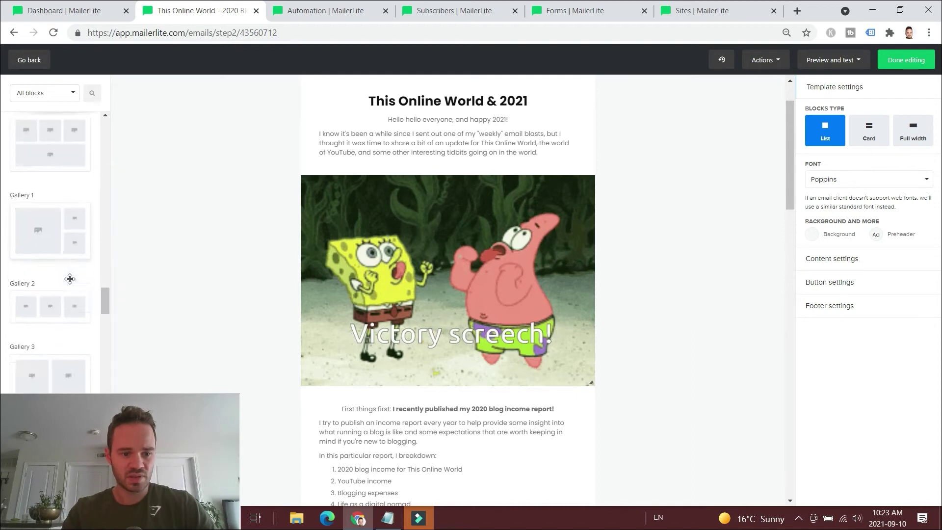
pyautogui.scroll(-12, 70, 278)
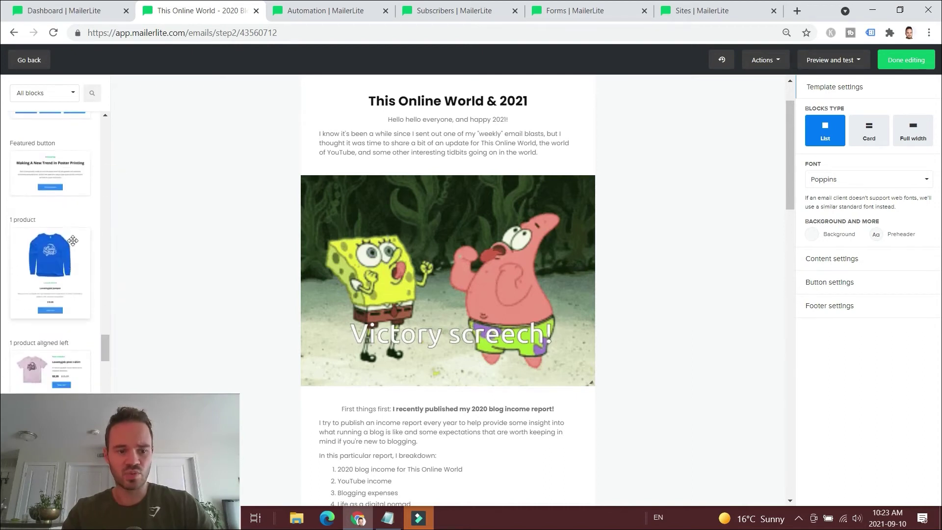
pyautogui.scroll(-8, 53, 268)
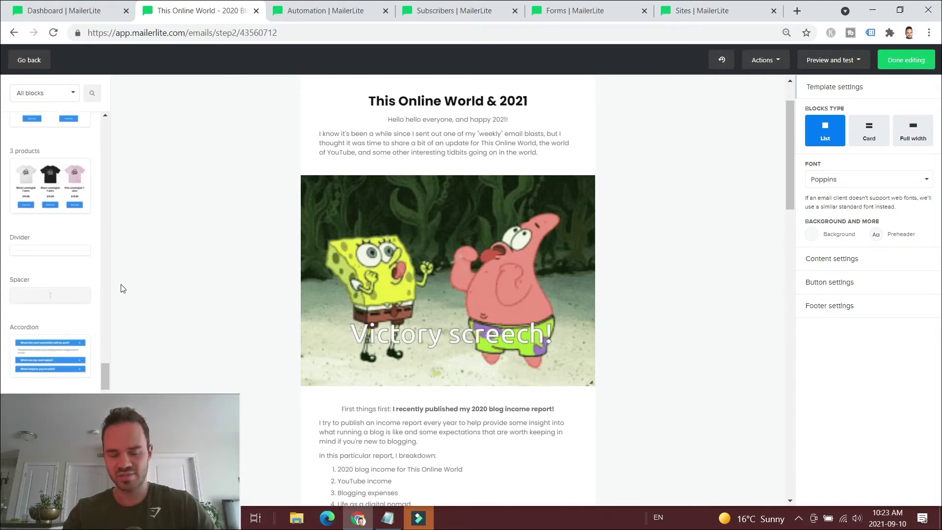
# - Delete the Victory screech GIF from the image block and open the File manager
pyautogui.click(519, 175)
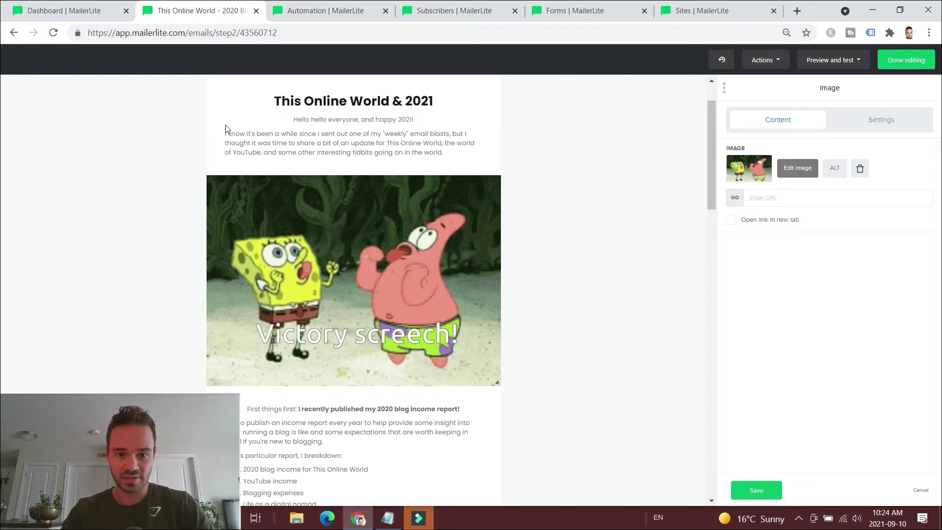
pyautogui.scroll(2, 357, 155)
pyautogui.scroll(-20, 358, 167)
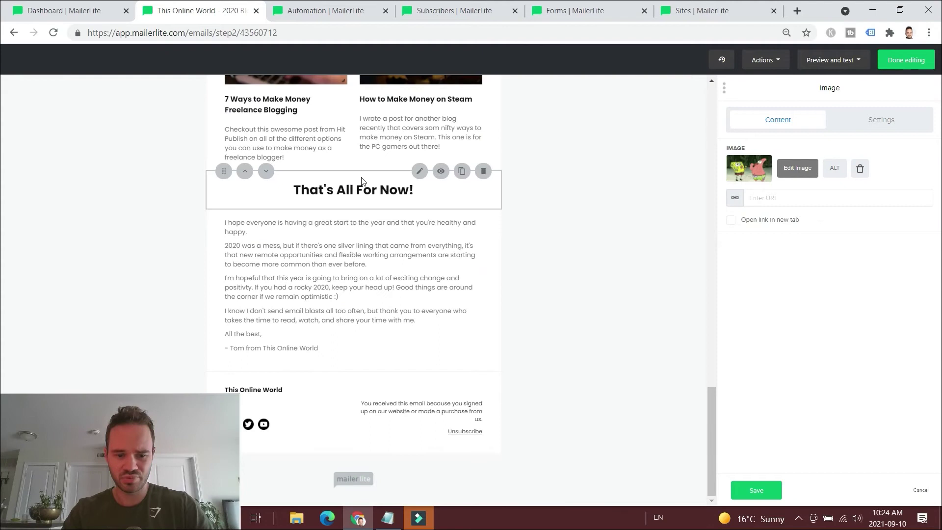
pyautogui.scroll(20, 362, 181)
pyautogui.scroll(-2, 529, 277)
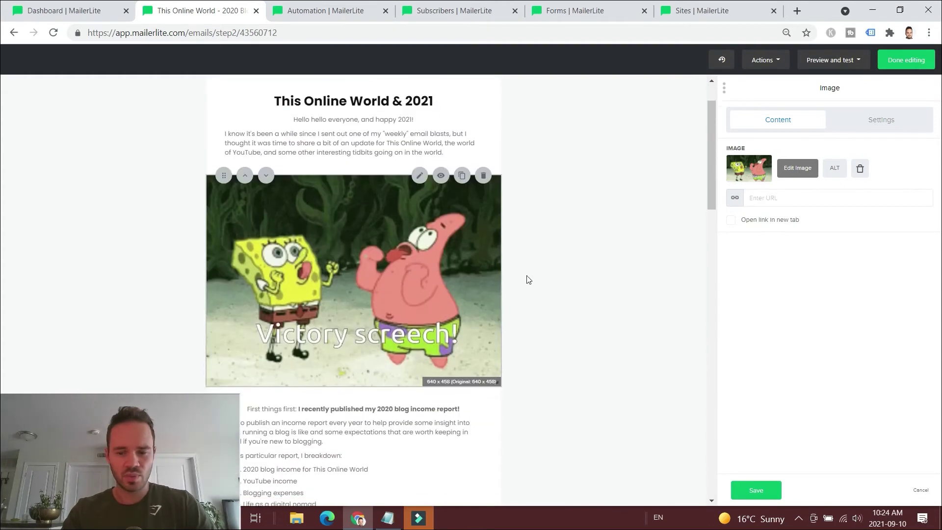
pyautogui.click(860, 170)
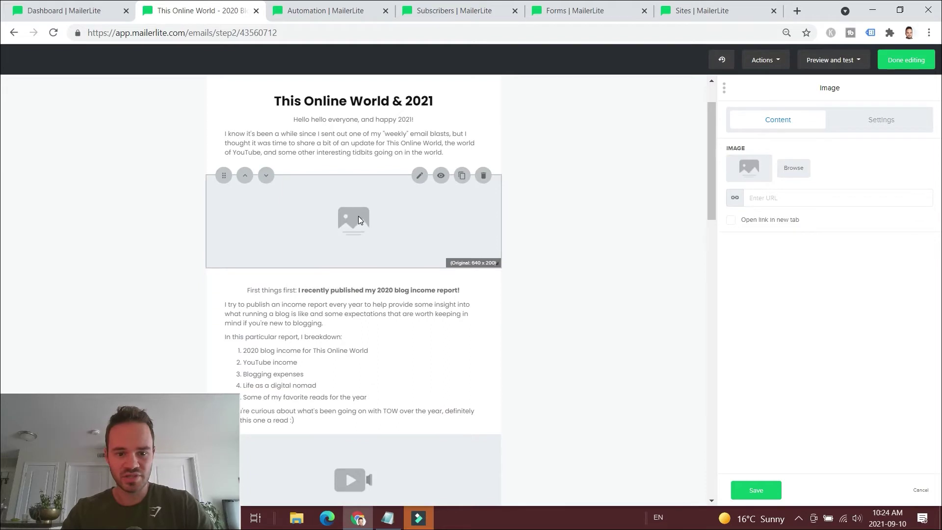
pyautogui.click(792, 170)
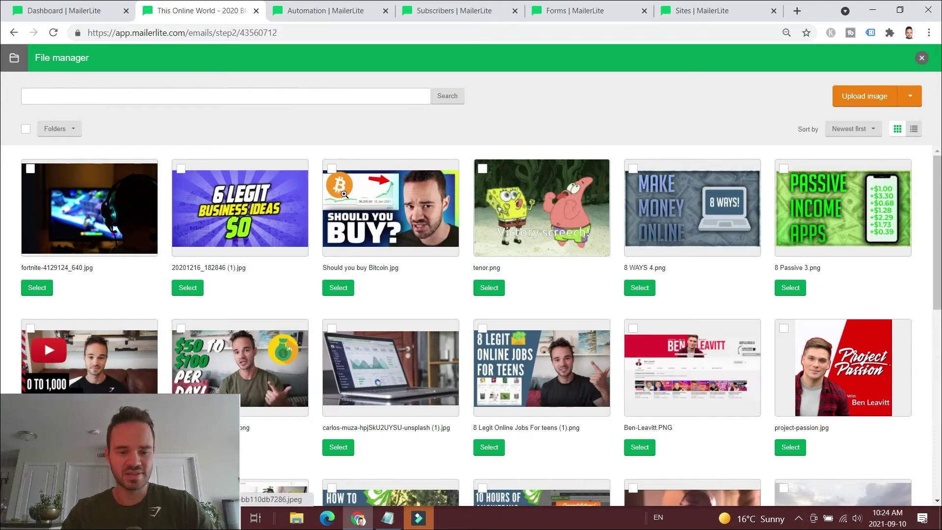
# - Search images for 'money', clear the search, and insert Investing-for-college-students.jpg
pyautogui.click(254, 100)
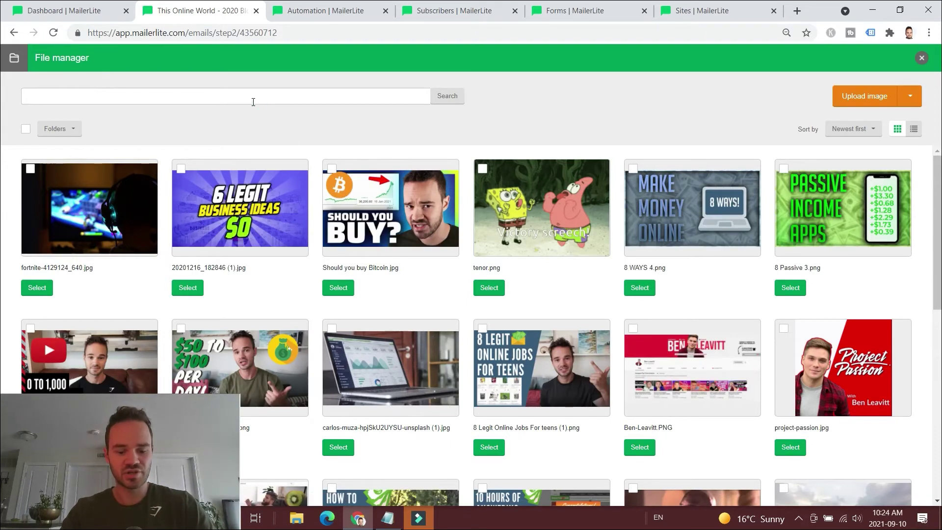
pyautogui.write('money')
pyautogui.press('Return')
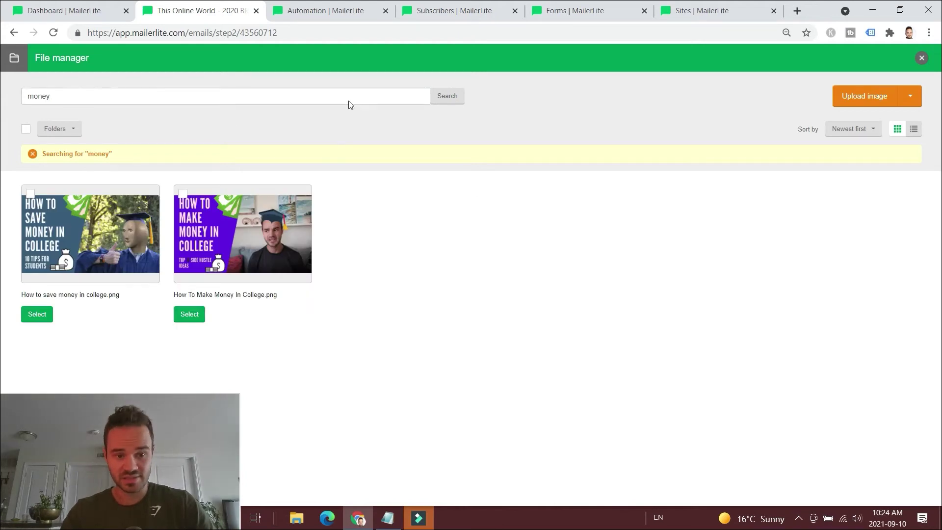
pyautogui.doubleClick(387, 91)
pyautogui.press('BackSpace')
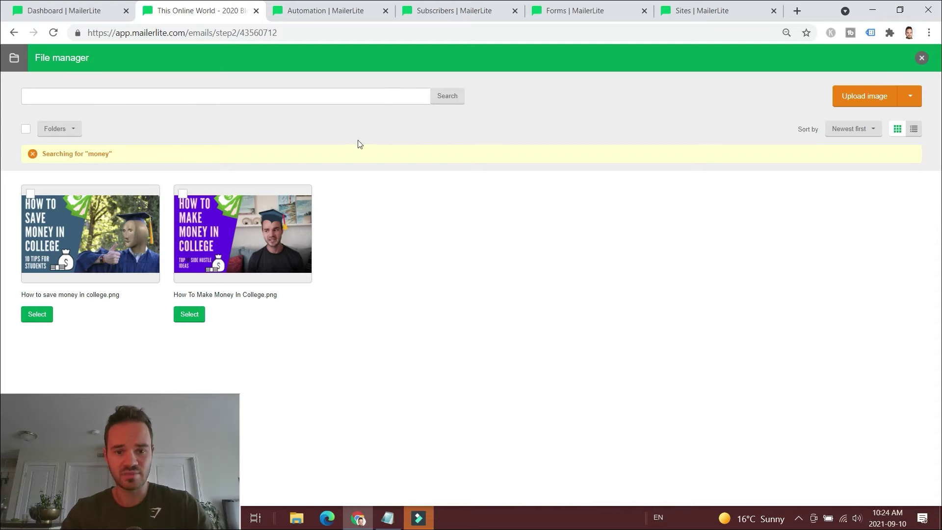
pyautogui.click(441, 98)
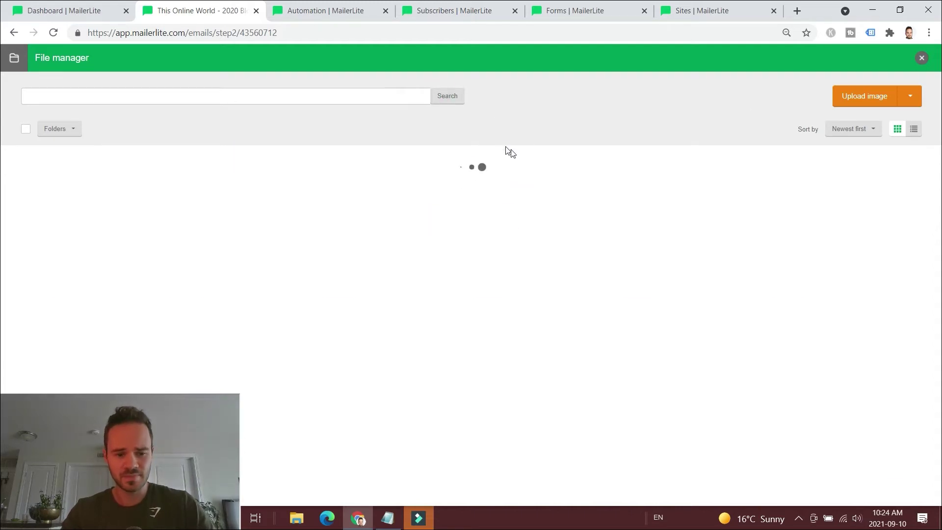
pyautogui.scroll(-3, 445, 231)
pyautogui.scroll(-5, 445, 229)
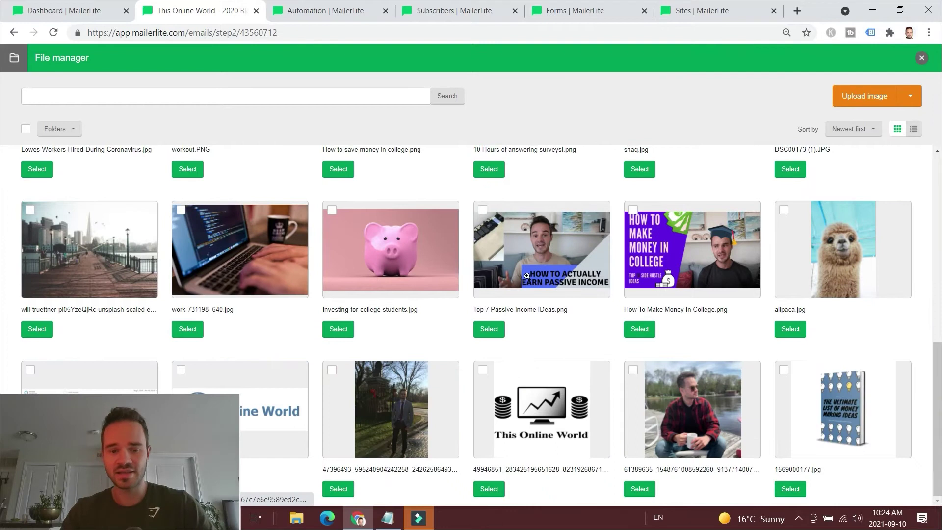
pyautogui.click(416, 263)
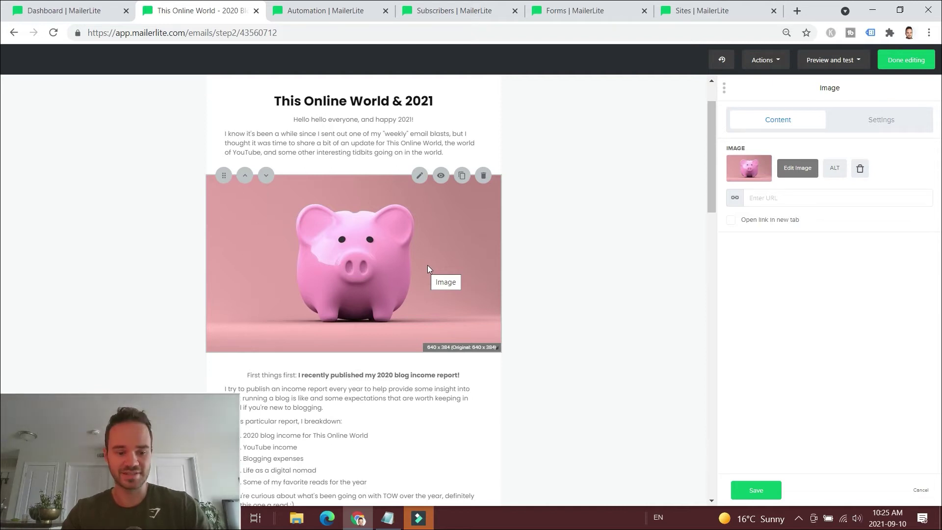
# - Open the Title settings of the Best Weekly Reads/Watches heading block
pyautogui.scroll(2, 429, 236)
pyautogui.scroll(-3, 400, 165)
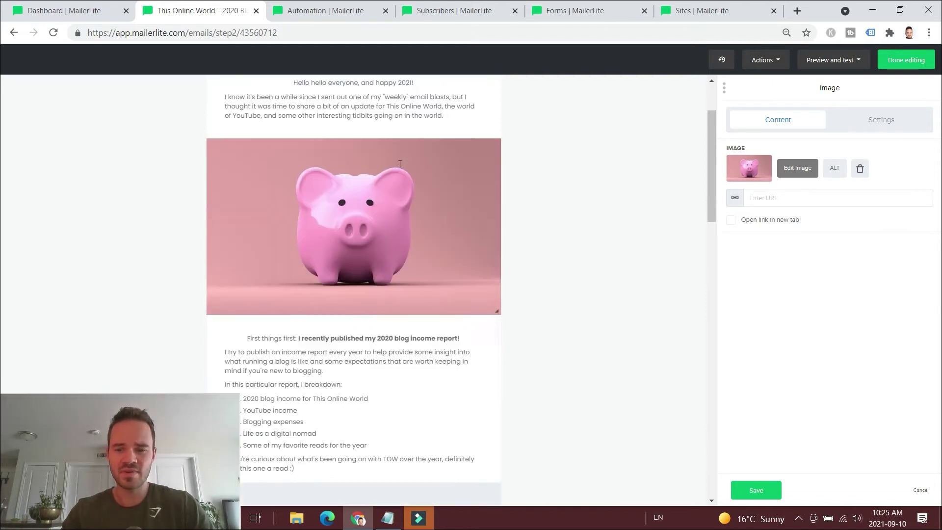
pyautogui.scroll(-15, 400, 164)
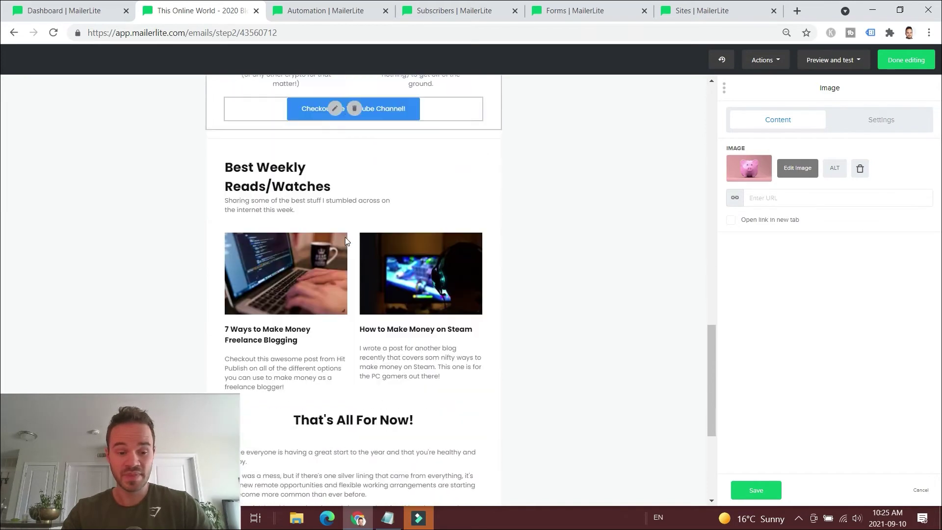
pyautogui.scroll(-5, 345, 237)
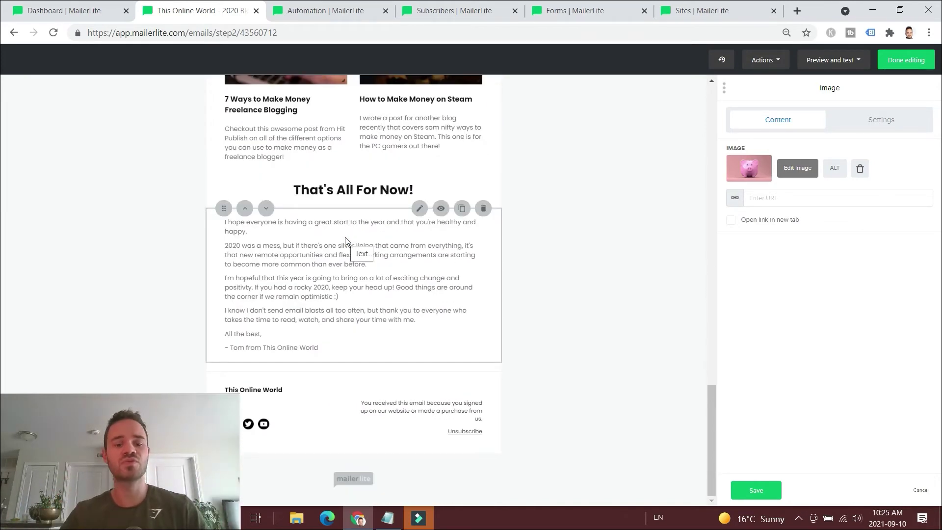
pyautogui.scroll(6, 346, 241)
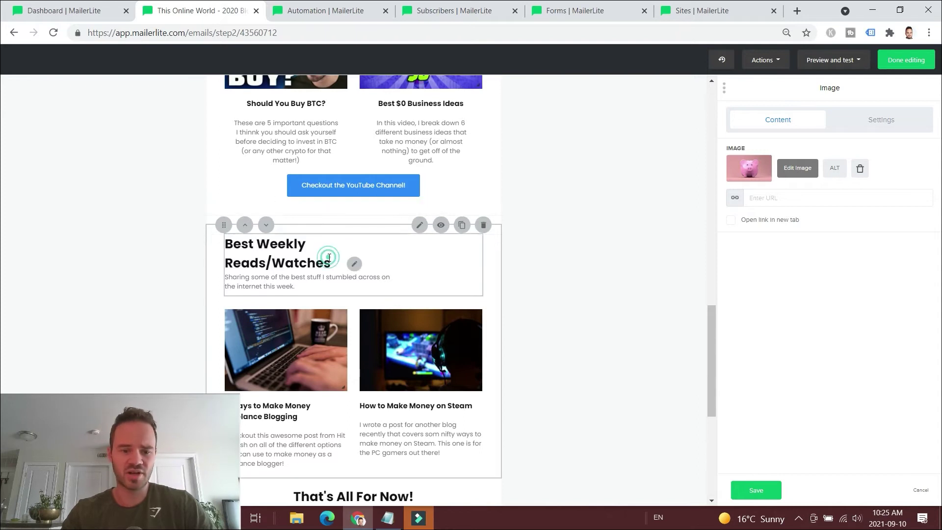
pyautogui.click(312, 282)
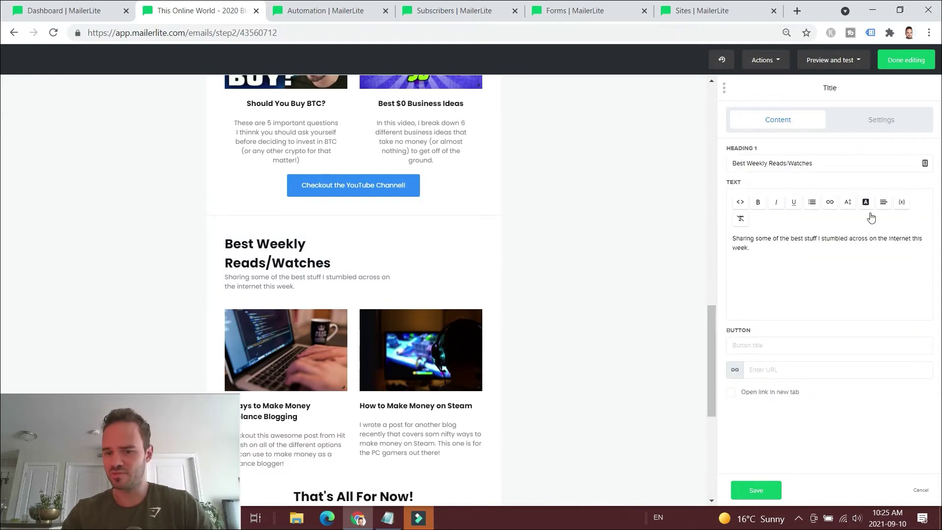
pyautogui.scroll(-4, 564, 236)
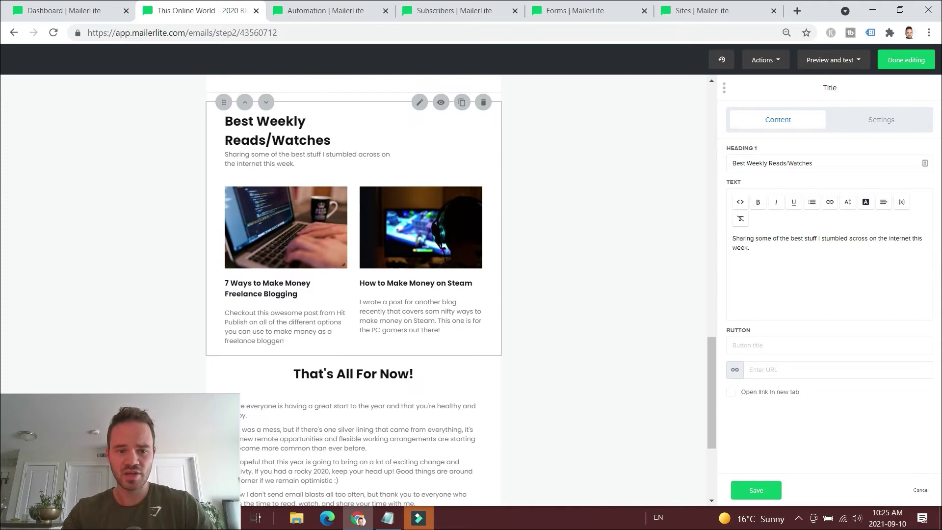
# - Preview the Test Email in Preview mode, check it in the Mobile view, then close the preview
pyautogui.click(839, 60)
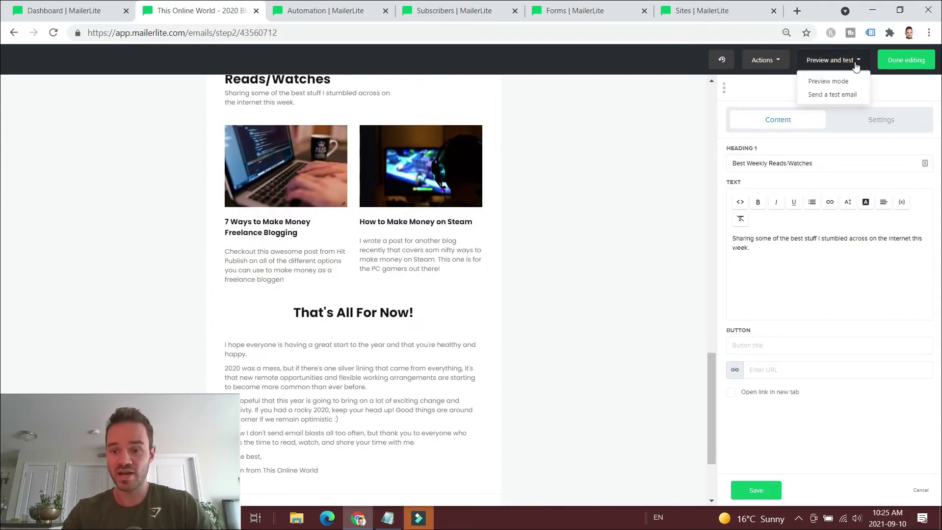
pyautogui.click(842, 85)
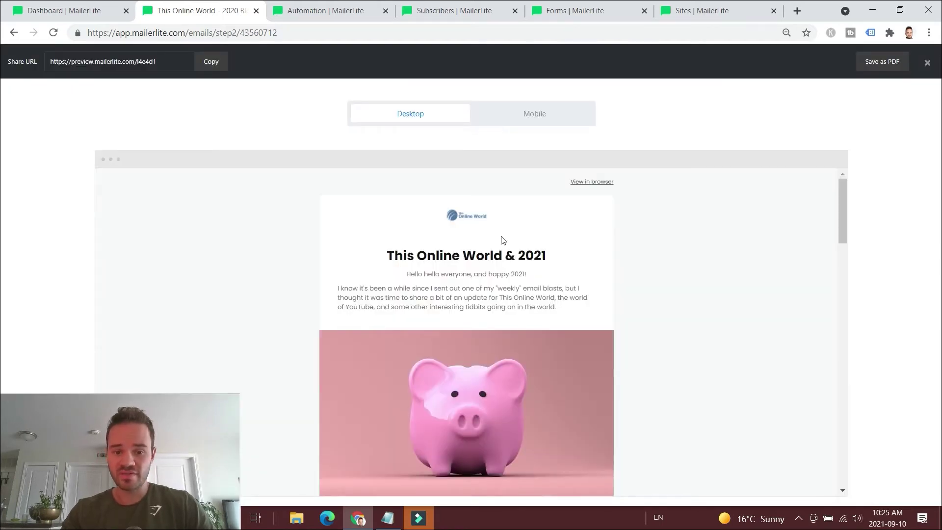
pyautogui.scroll(-10, 500, 231)
pyautogui.click(541, 105)
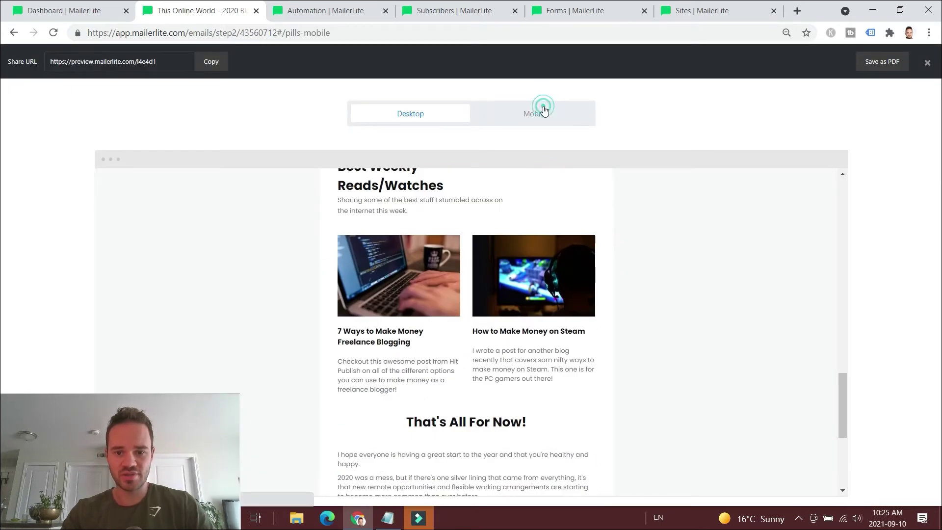
pyautogui.scroll(-3, 490, 211)
pyautogui.scroll(-15, 486, 234)
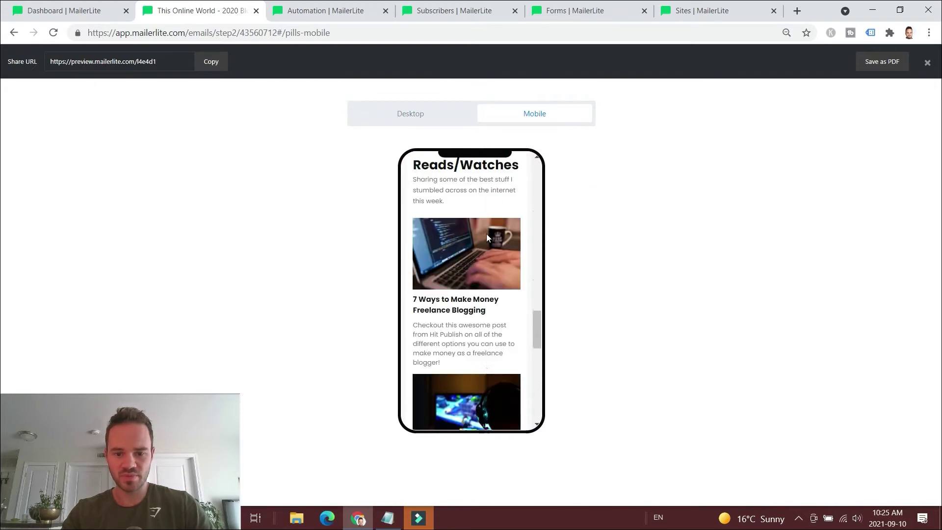
pyautogui.scroll(20, 500, 246)
pyautogui.scroll(-12, 501, 248)
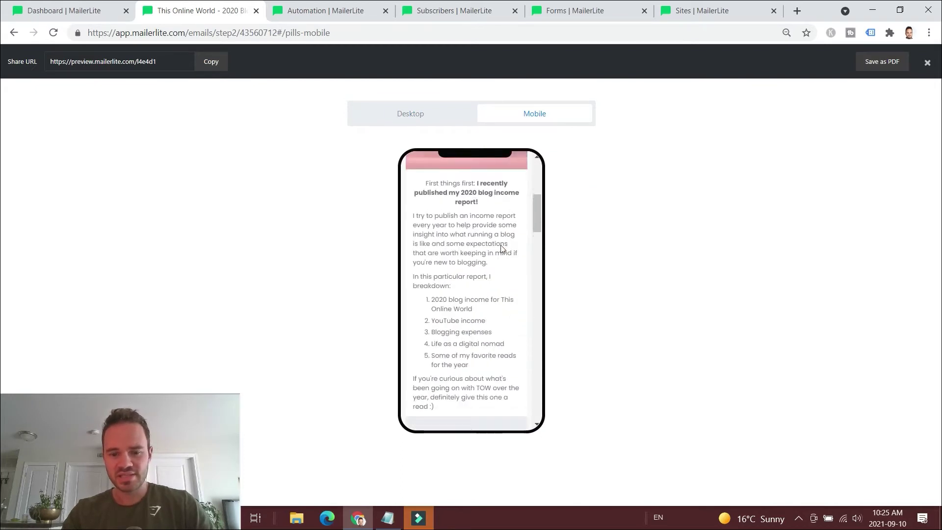
pyautogui.scroll(-15, 501, 250)
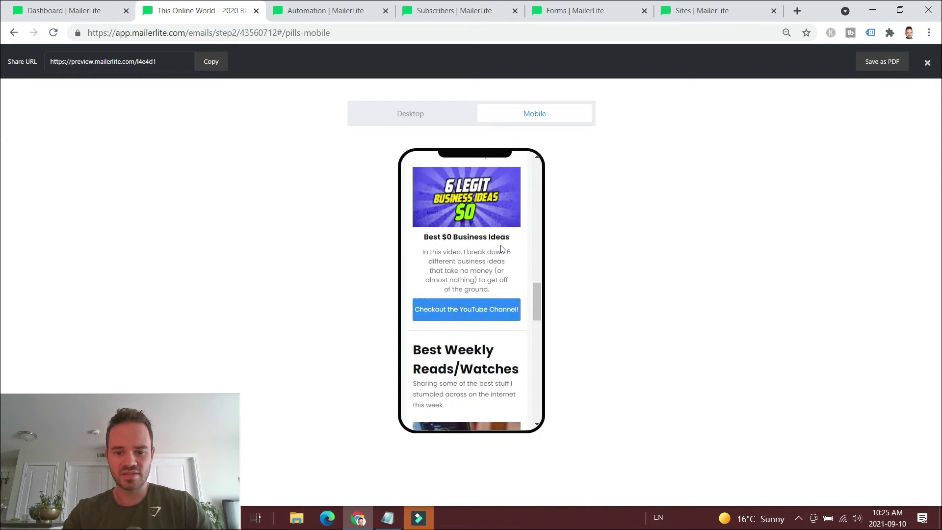
pyautogui.scroll(-15, 500, 248)
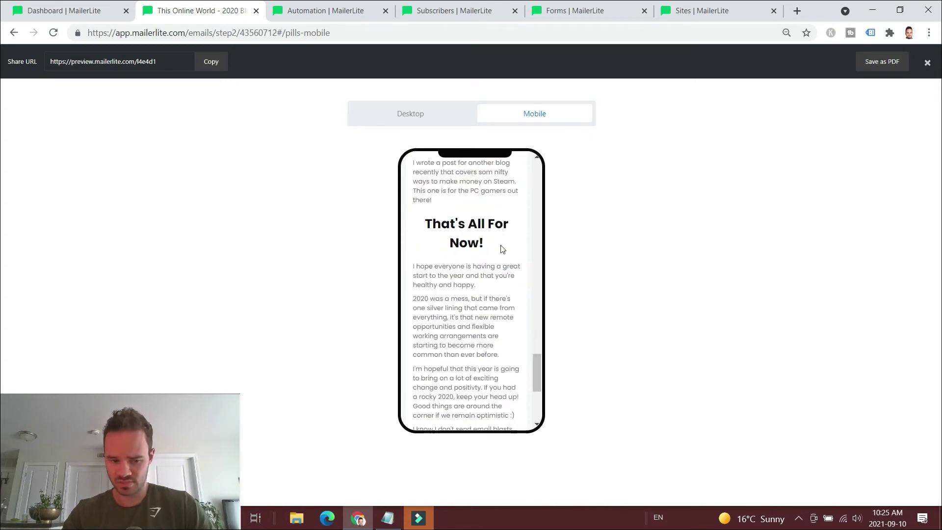
pyautogui.click(927, 62)
# - Finish editing, check the Review and confirm page, and switch to the Automation workflows tab
pyautogui.click(904, 59)
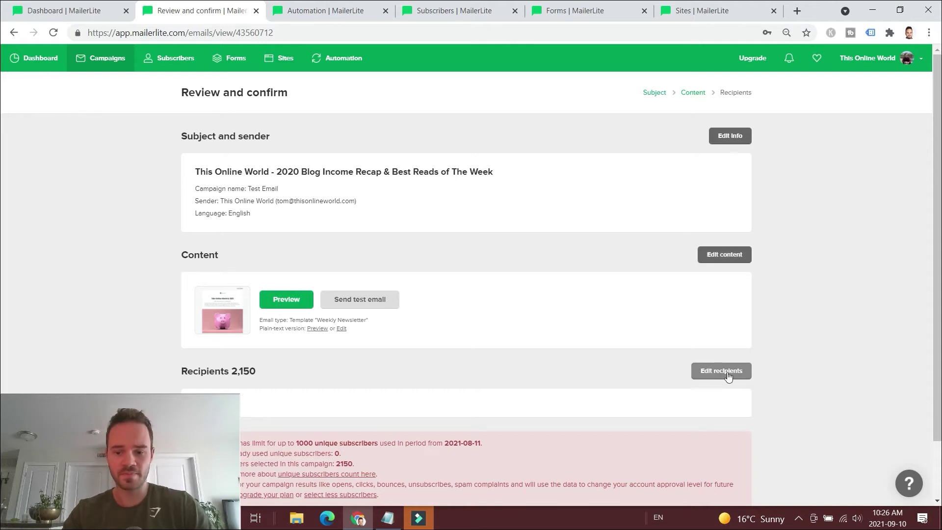
pyautogui.scroll(-2, 711, 373)
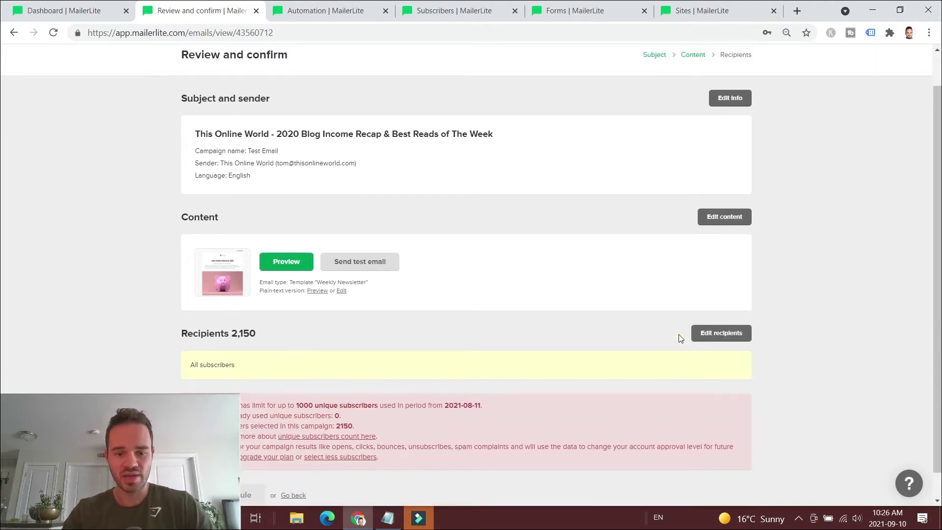
pyautogui.scroll(2, 677, 332)
pyautogui.hotkey('ctrl', 'Tab')
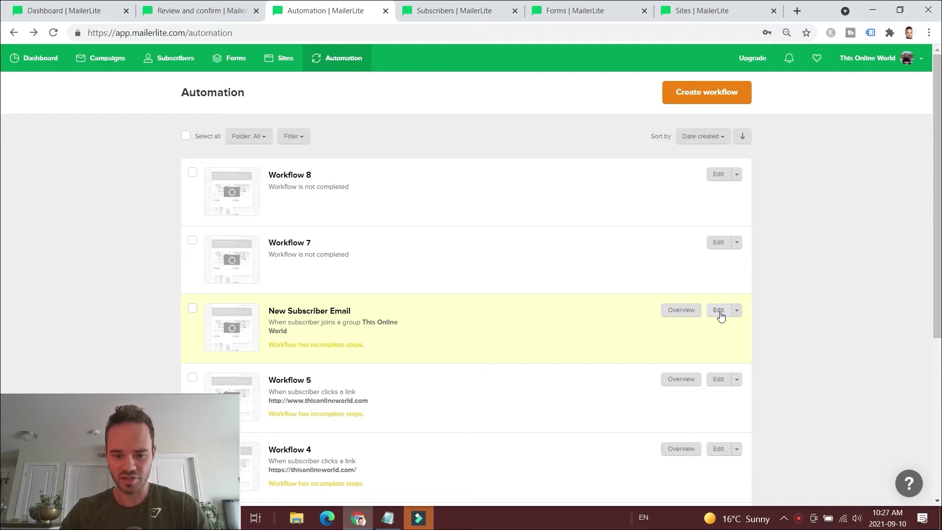
# - Edit New Subscriber Email and set its trigger to joining the This Online World group
pyautogui.click(715, 309)
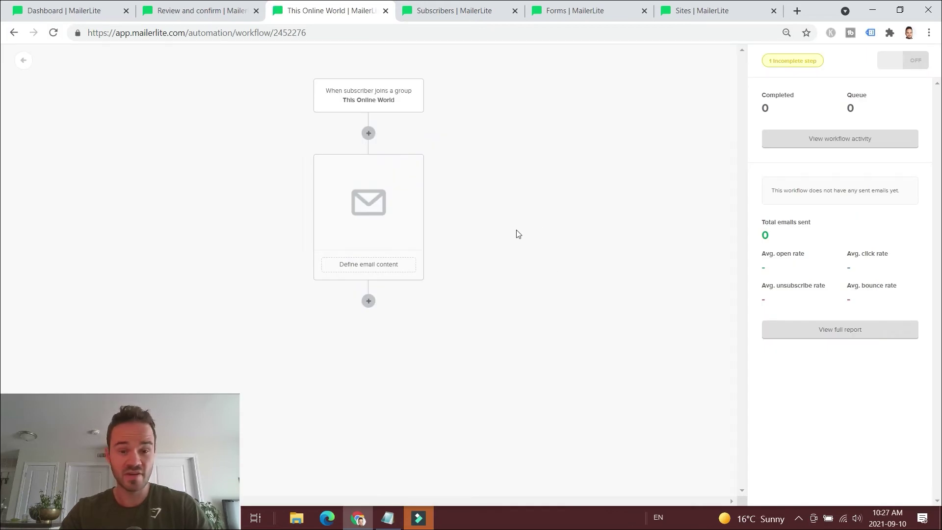
pyautogui.click(386, 98)
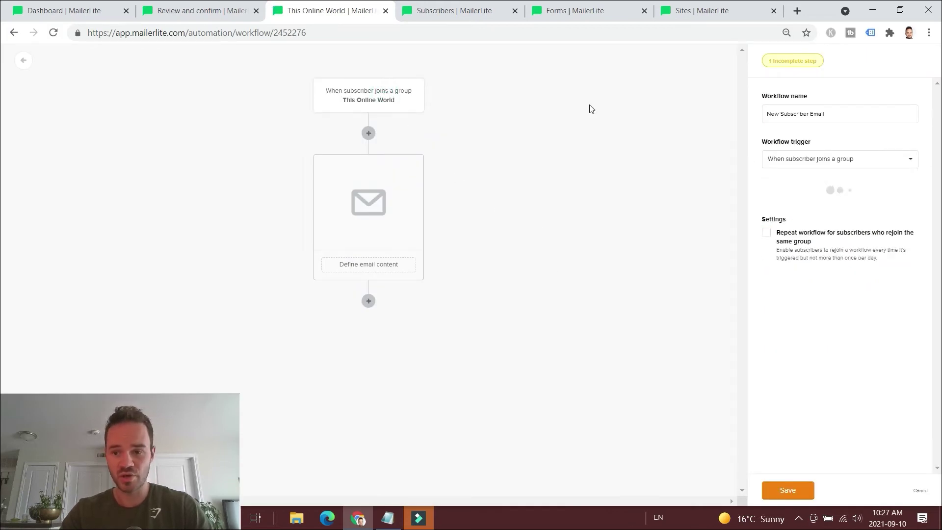
pyautogui.click(854, 161)
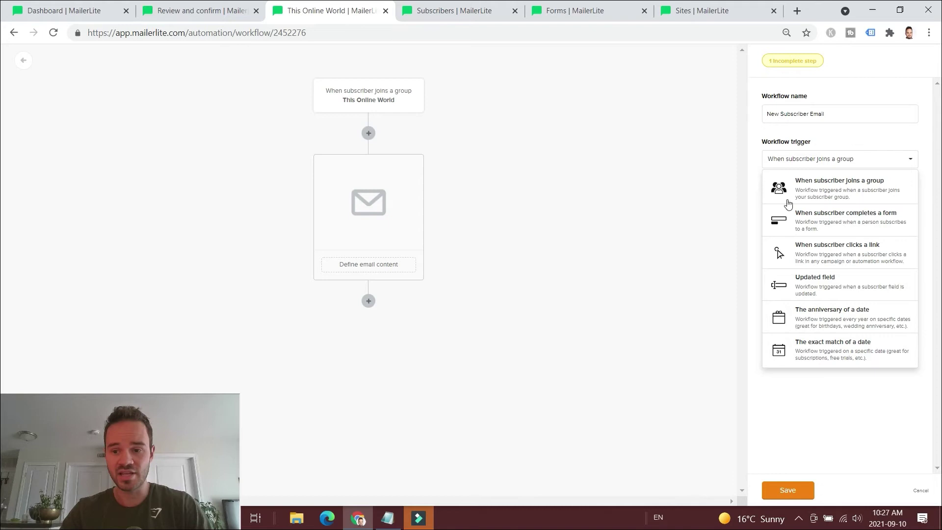
pyautogui.click(856, 195)
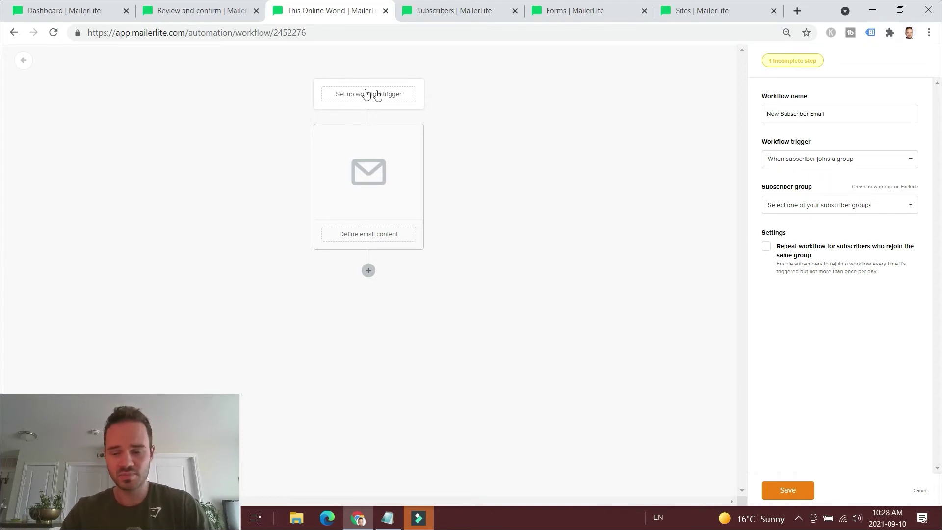
# - Set up the workflow's email step with name and subject 'Test'
pyautogui.click(372, 220)
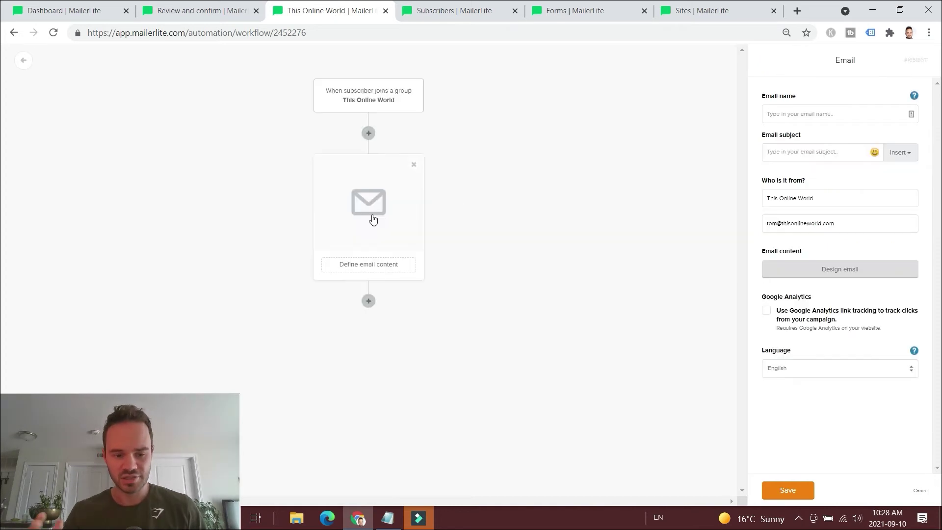
pyautogui.click(837, 271)
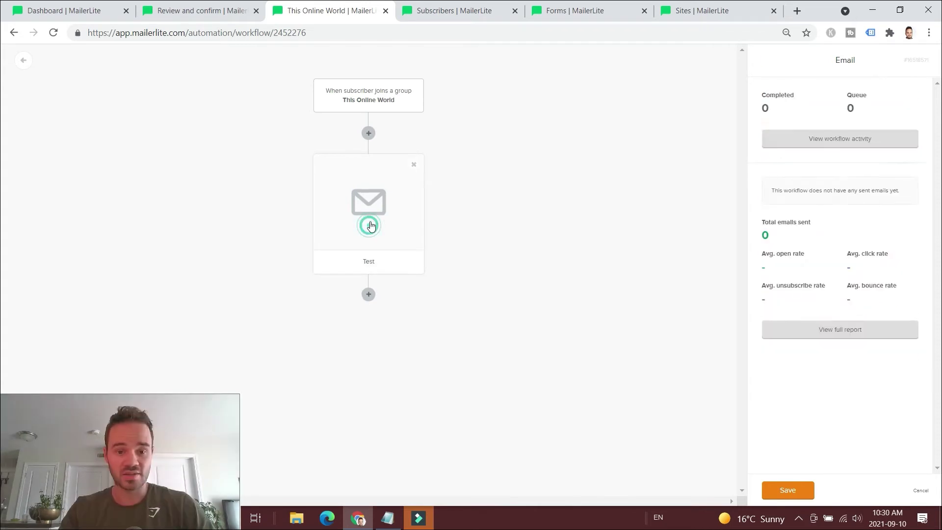
pyautogui.click(368, 222)
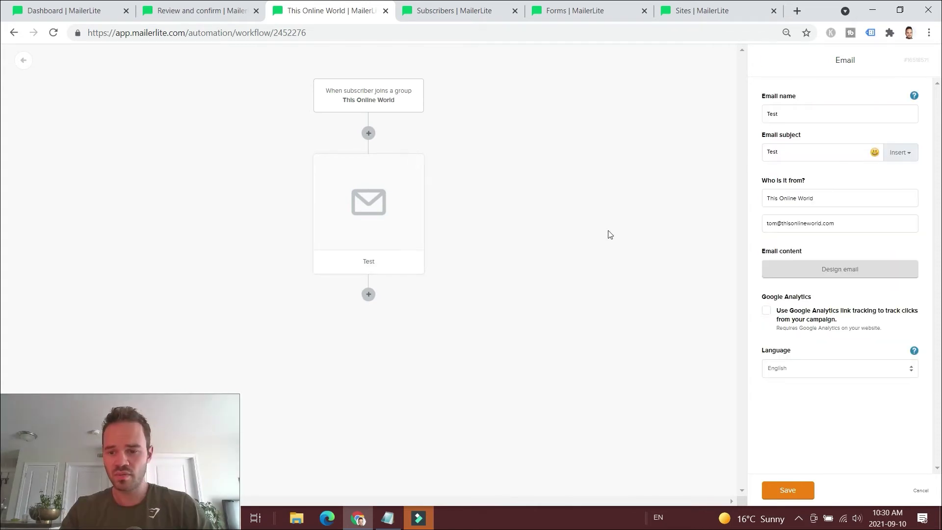
# - Add an action step below the Test email, then move to the Subscribers tab
pyautogui.click(369, 294)
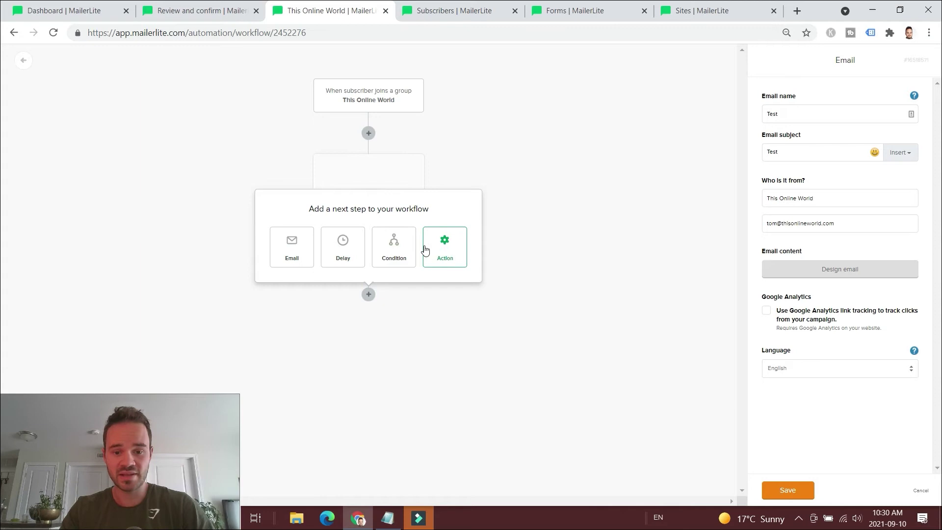
pyautogui.click(406, 245)
pyautogui.click(817, 230)
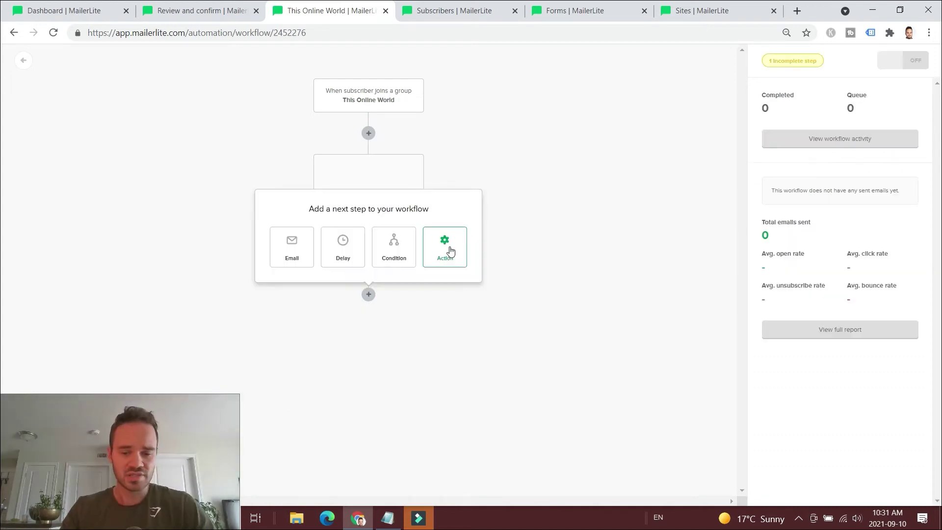
pyautogui.click(448, 249)
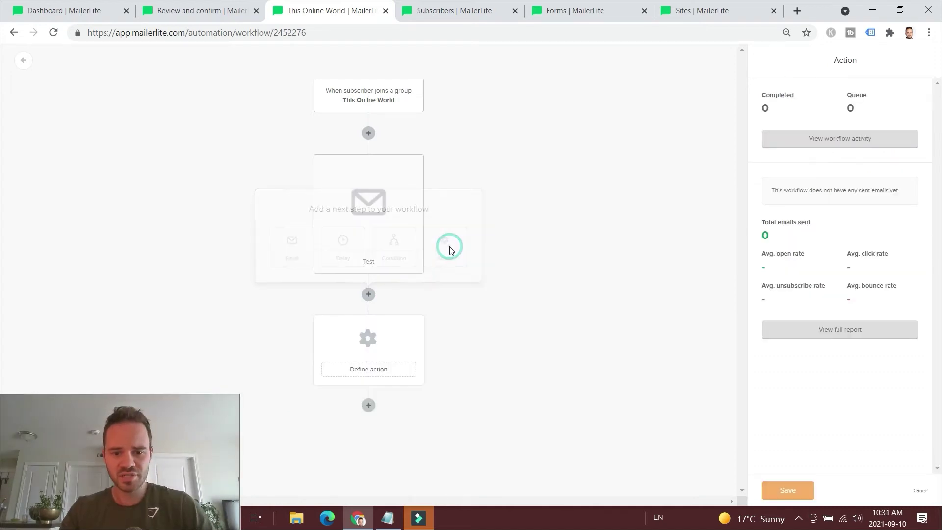
pyautogui.click(872, 140)
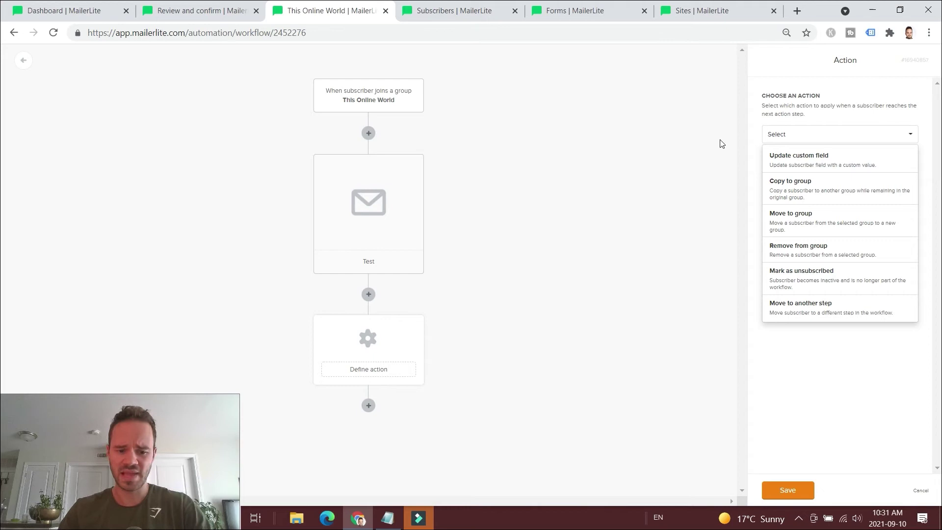
pyautogui.hotkey('ctrl', 'Tab')
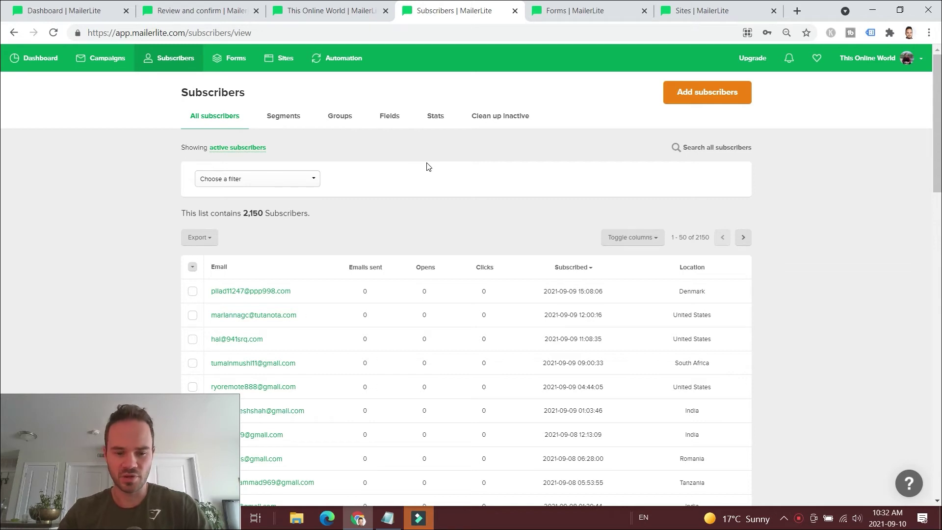
# - Scroll the 2,150 subscribers, then open the Segments tab showing the Blog segment
pyautogui.scroll(-6, 336, 211)
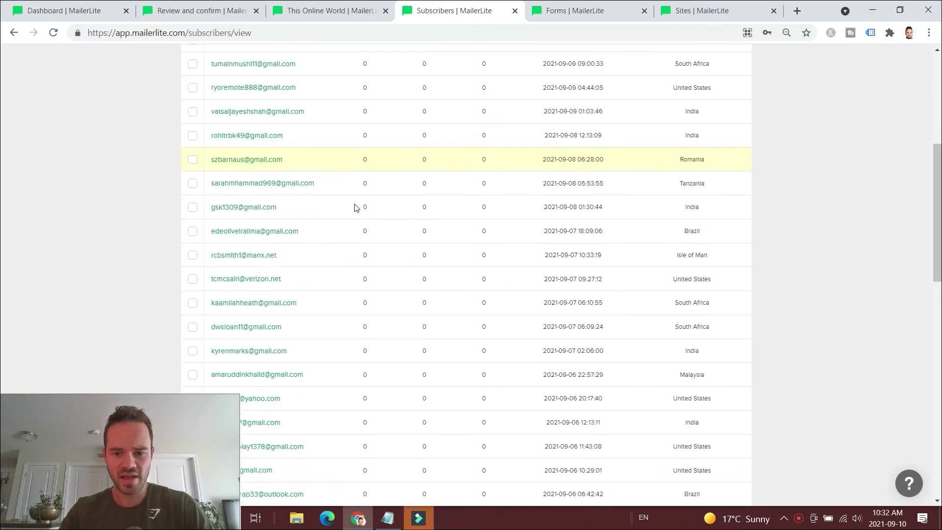
pyautogui.scroll(-6, 354, 247)
pyautogui.scroll(10, 456, 240)
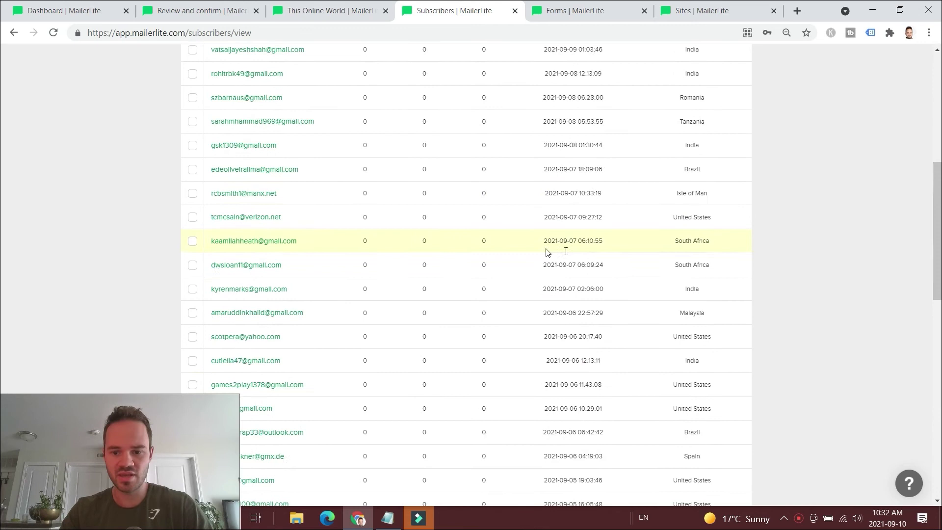
pyautogui.scroll(3, 594, 254)
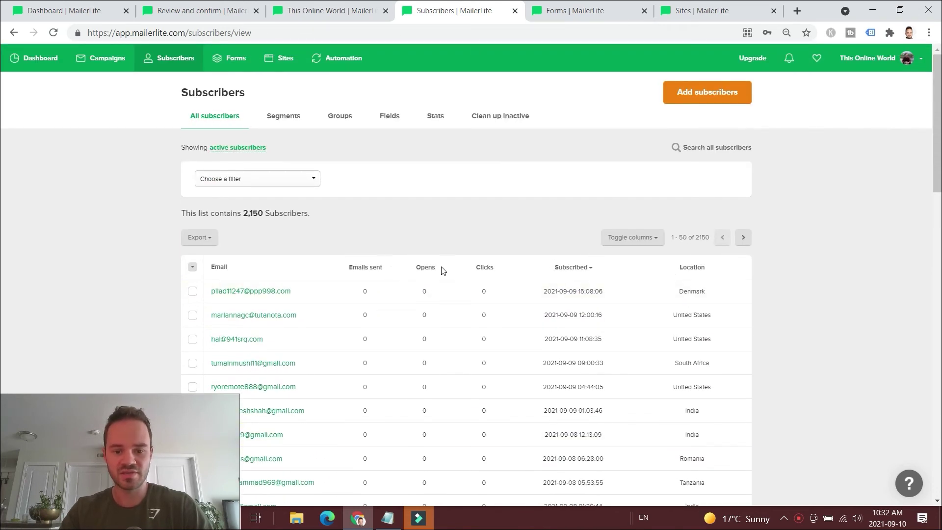
pyautogui.click(288, 119)
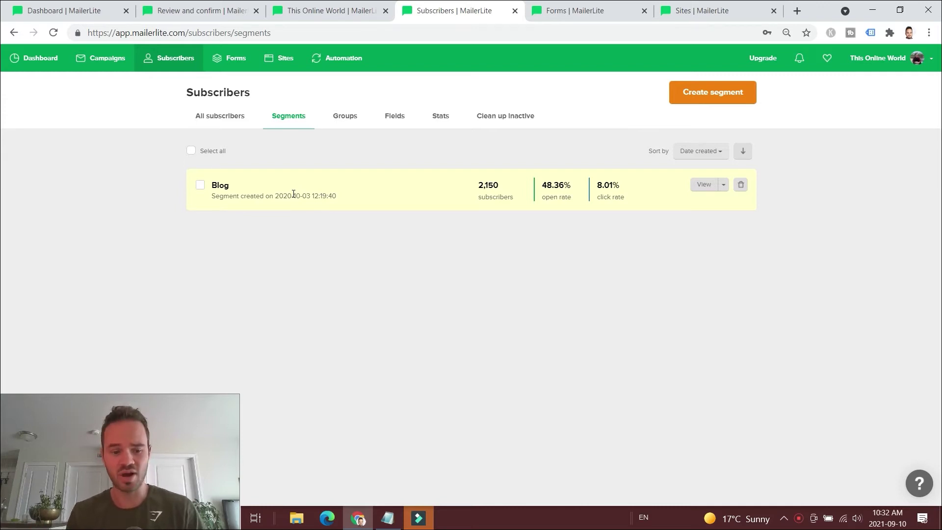
# - Create a segment named 'Test', landing on its Groups 'Belongs to' conditions page
pyautogui.click(697, 98)
pyautogui.click(454, 108)
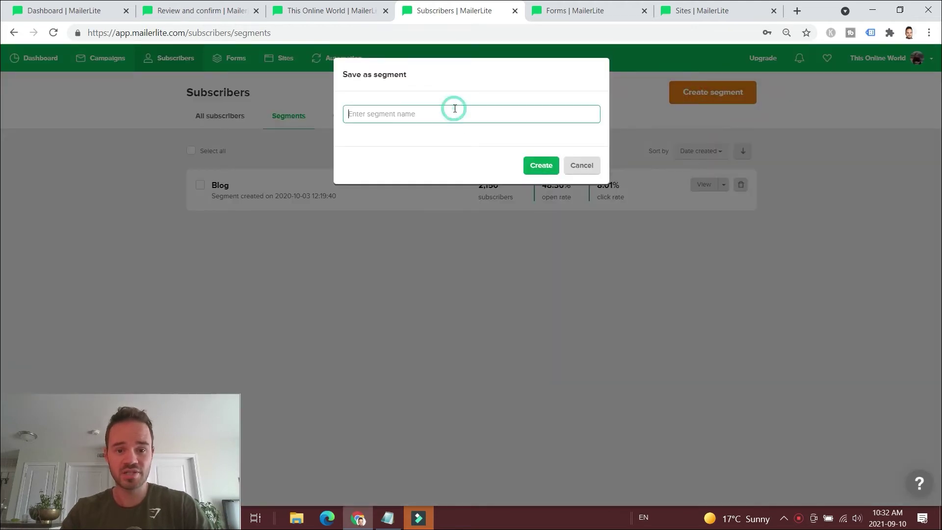
pyautogui.write('Test')
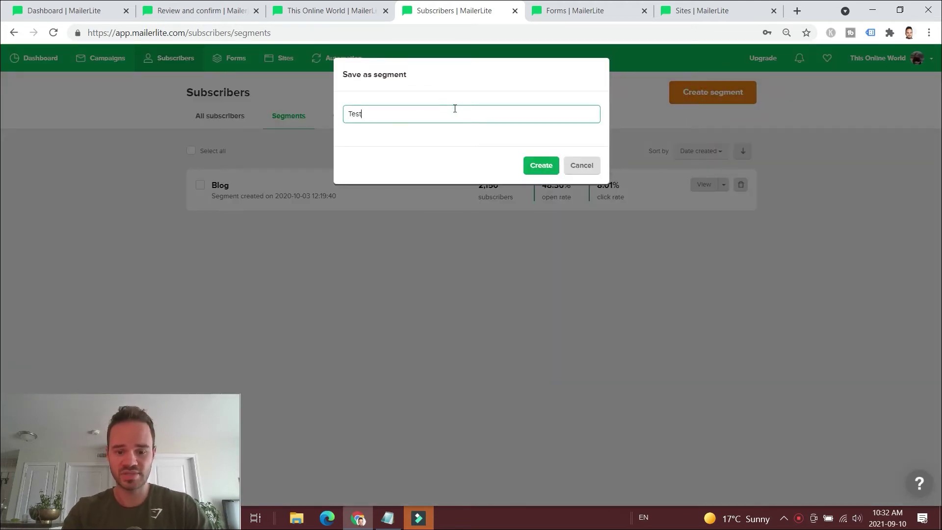
pyautogui.click(535, 170)
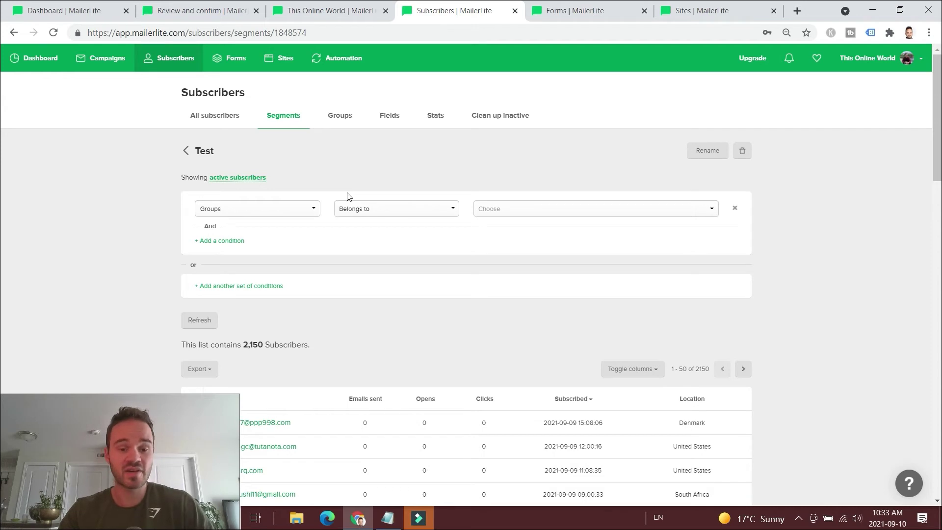
pyautogui.click(268, 212)
pyautogui.click(309, 210)
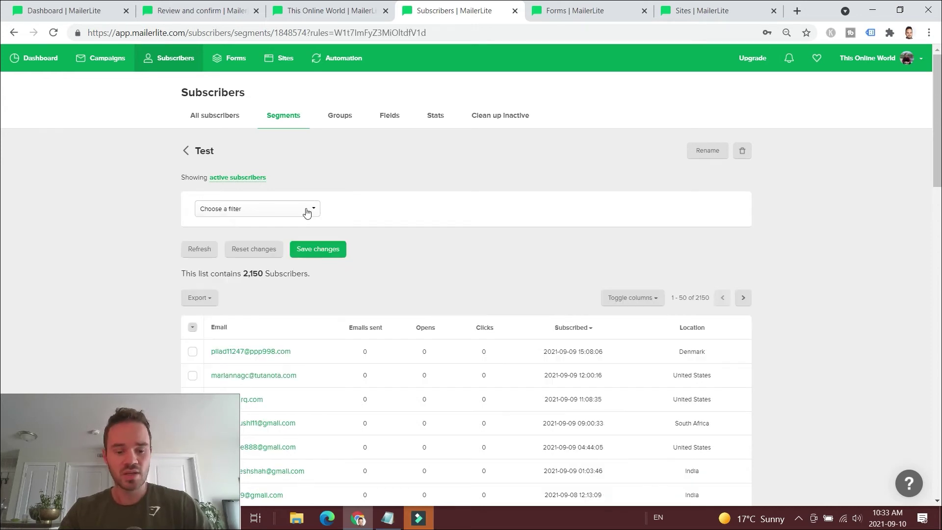
pyautogui.click(306, 208)
pyautogui.scroll(-3, 275, 236)
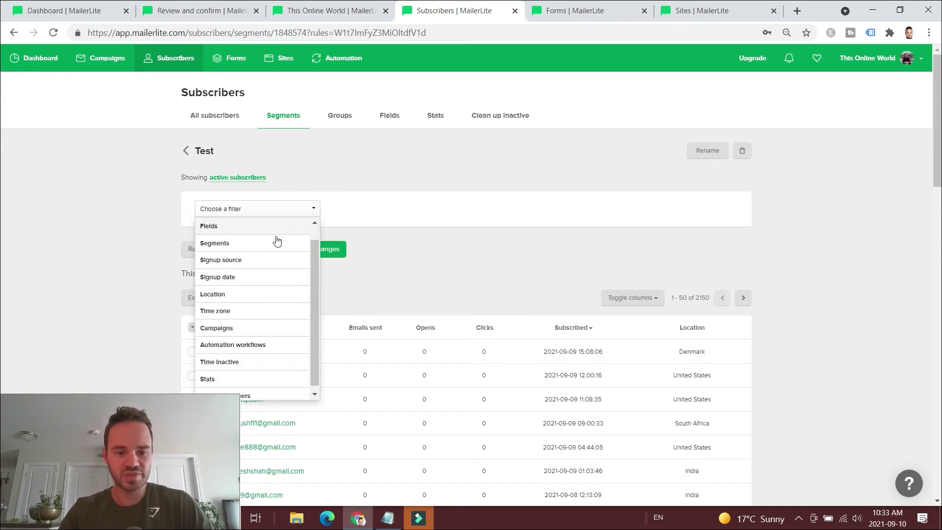
pyautogui.scroll(1, 267, 230)
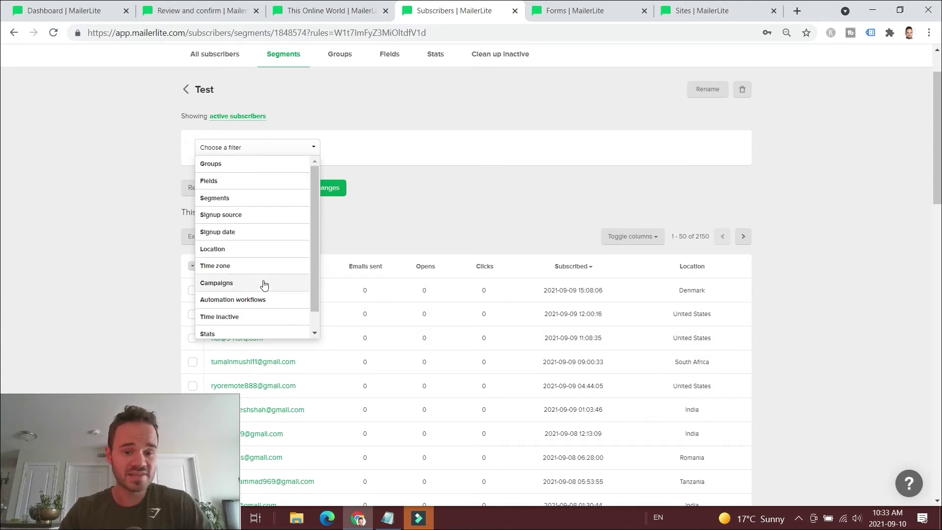
pyautogui.scroll(-1, 249, 316)
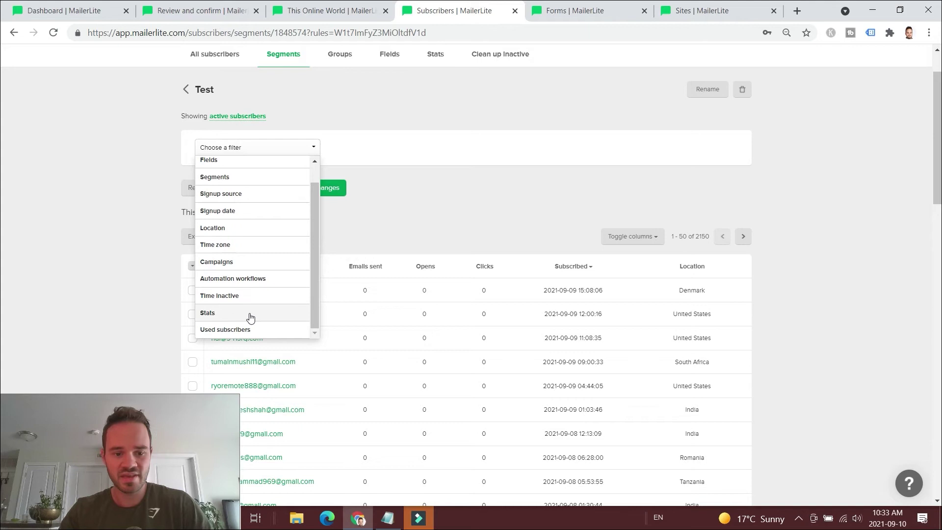
pyautogui.scroll(1, 251, 255)
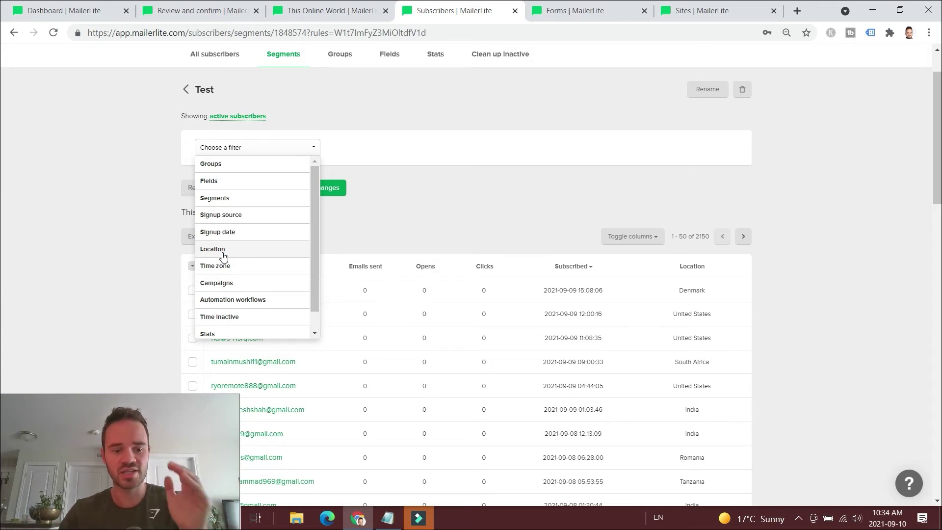
pyautogui.scroll(2, 236, 224)
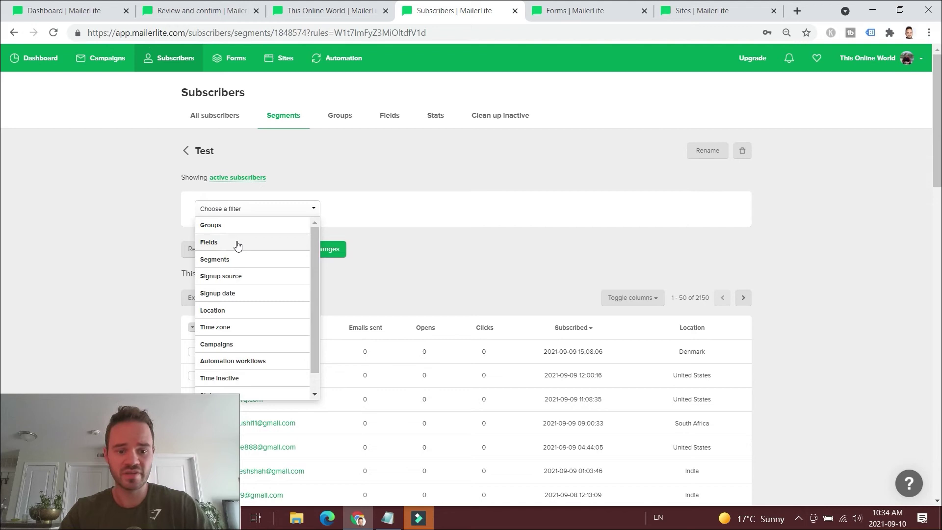
pyautogui.click(236, 310)
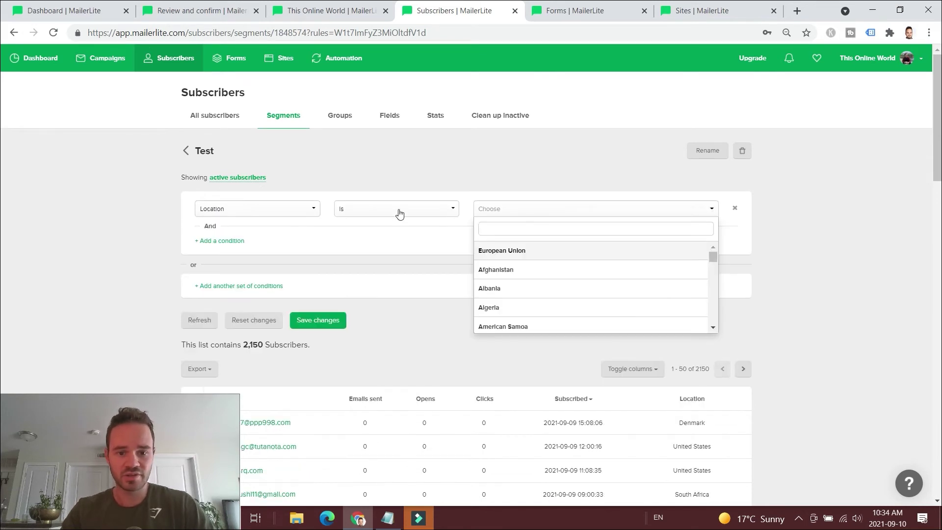
pyautogui.scroll(-2, 513, 269)
pyautogui.scroll(2, 517, 273)
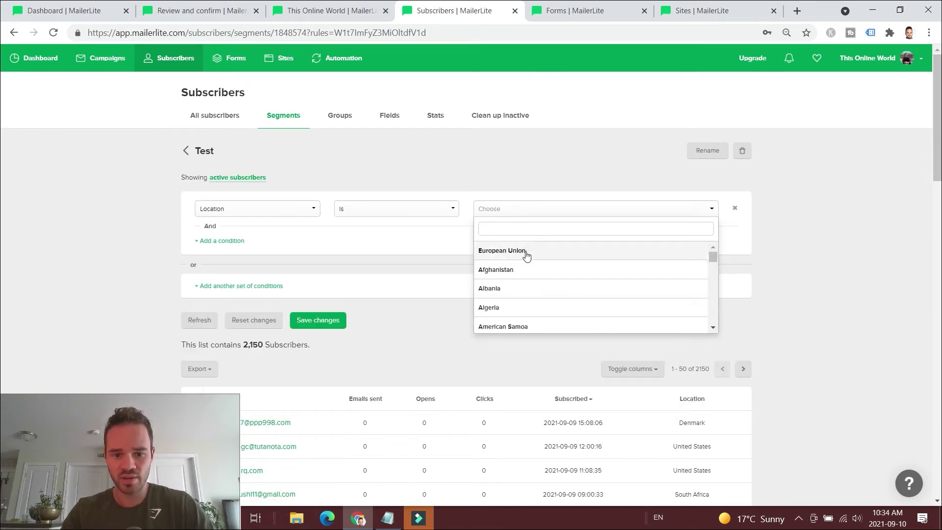
pyautogui.click(525, 252)
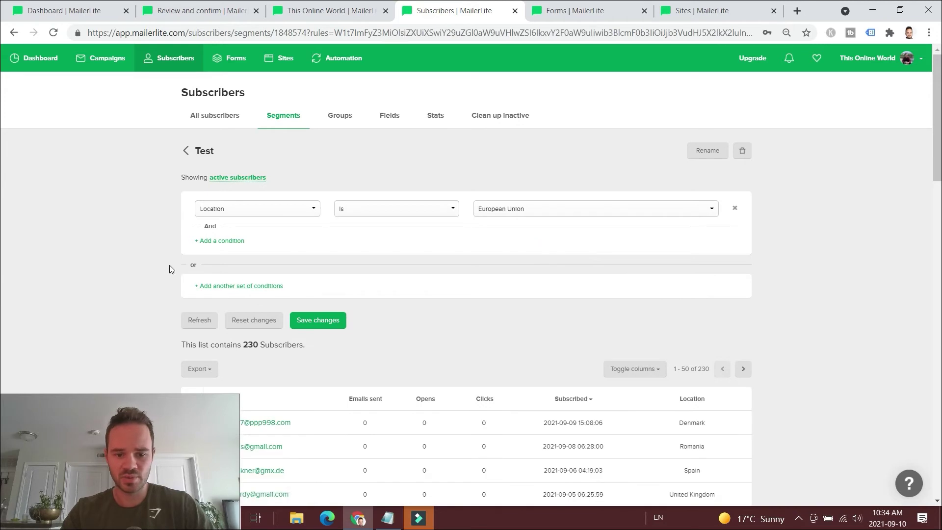
pyautogui.scroll(-1, 170, 267)
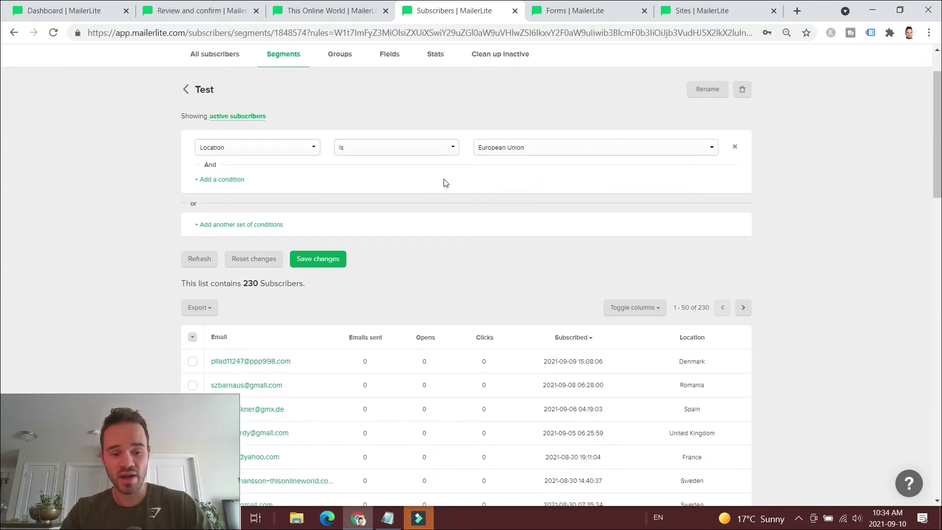
pyautogui.scroll(-2, 437, 211)
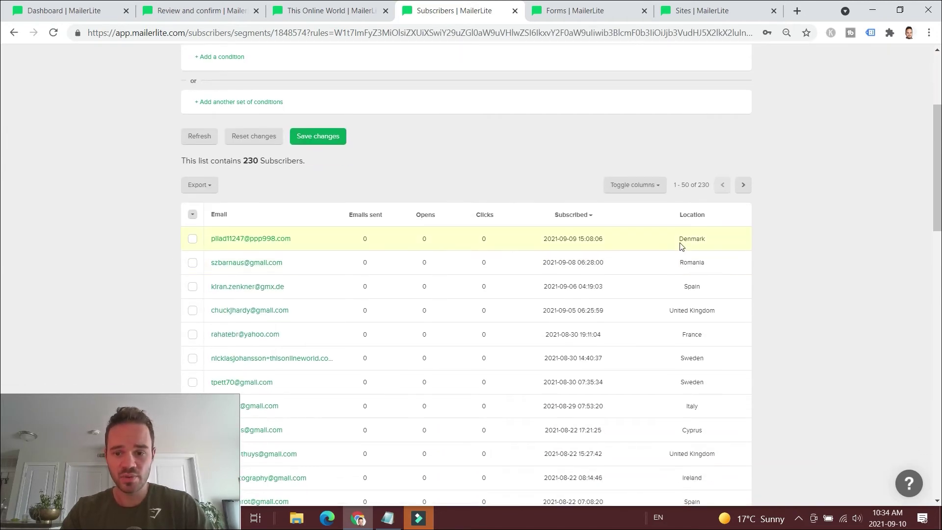
pyautogui.scroll(2, 260, 247)
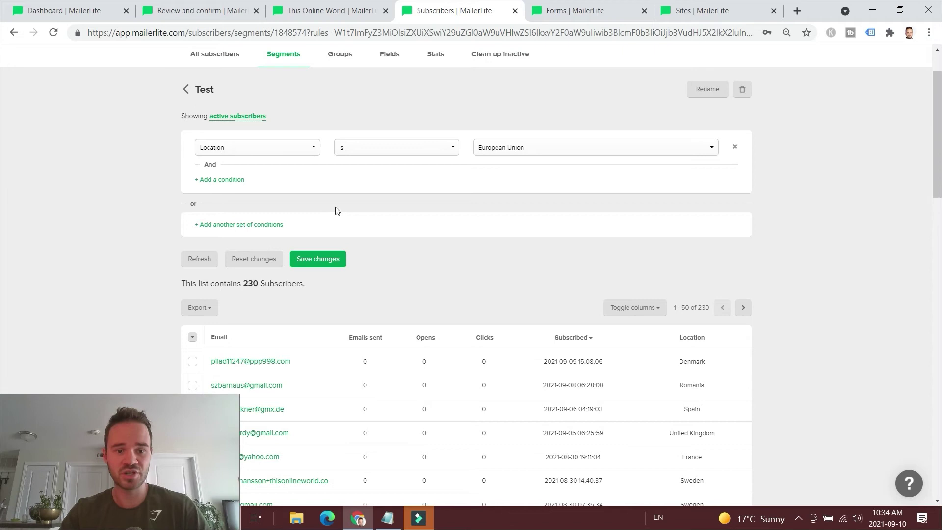
pyautogui.scroll(1, 338, 212)
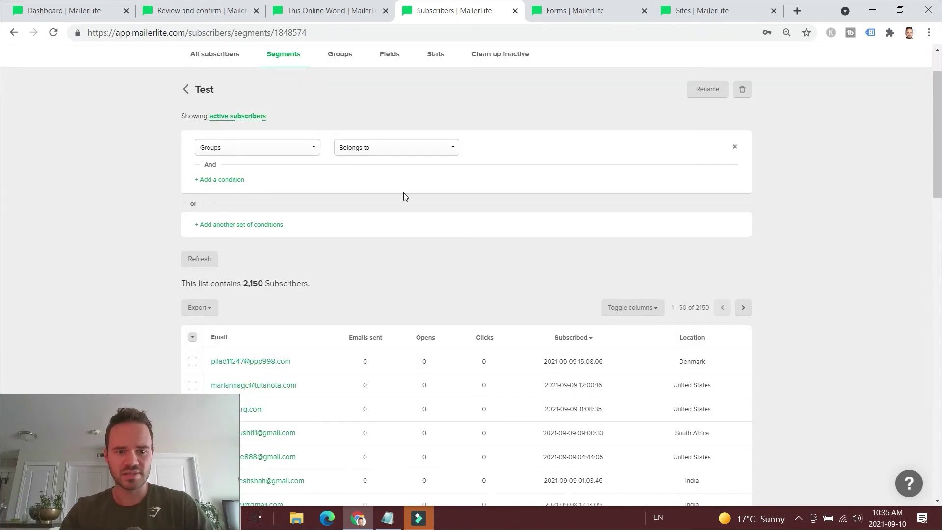
pyautogui.scroll(-1, 302, 191)
pyautogui.scroll(-10, 302, 191)
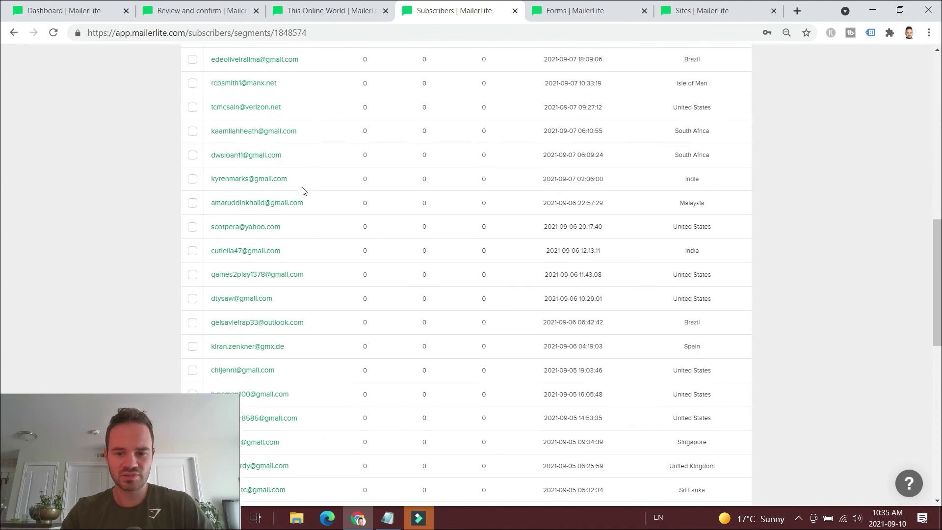
# - Browse the segment filter types without choosing one, then go to the Forms pop-ups tab
pyautogui.scroll(12, 303, 191)
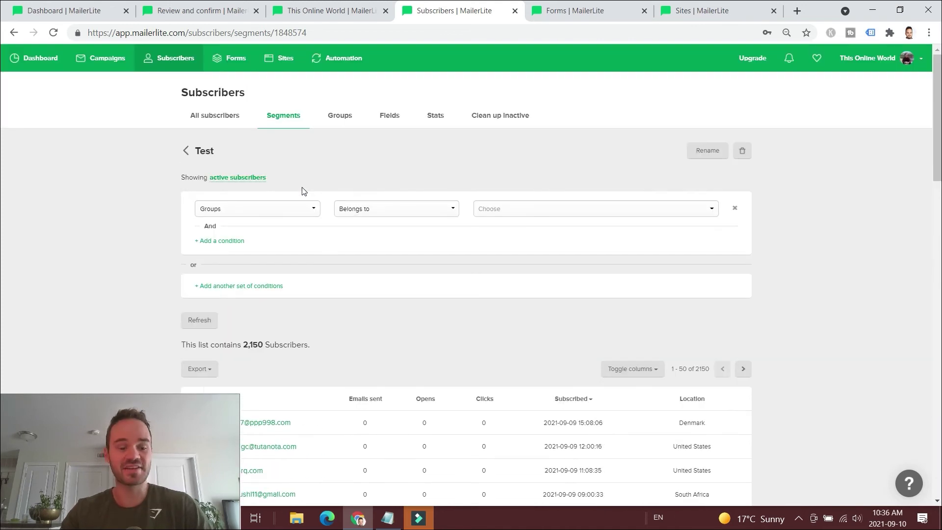
pyautogui.click(271, 209)
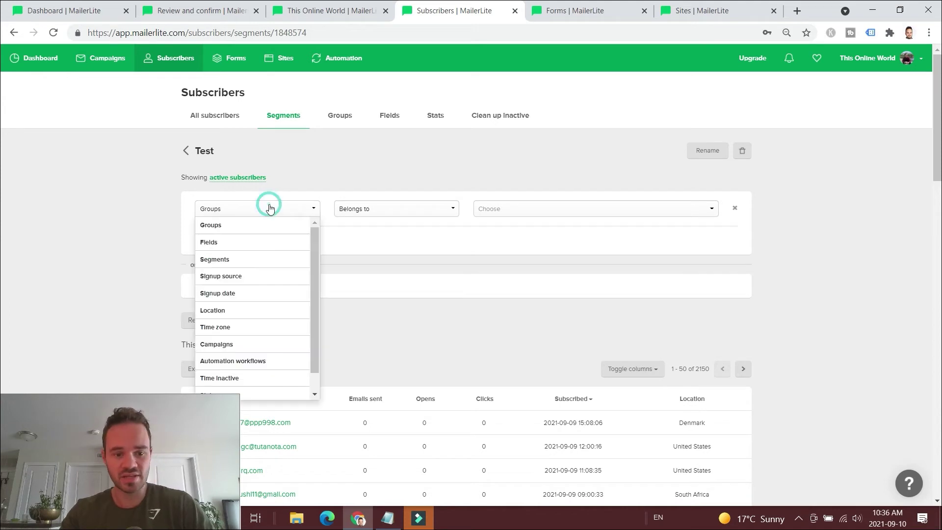
pyautogui.scroll(-1, 257, 274)
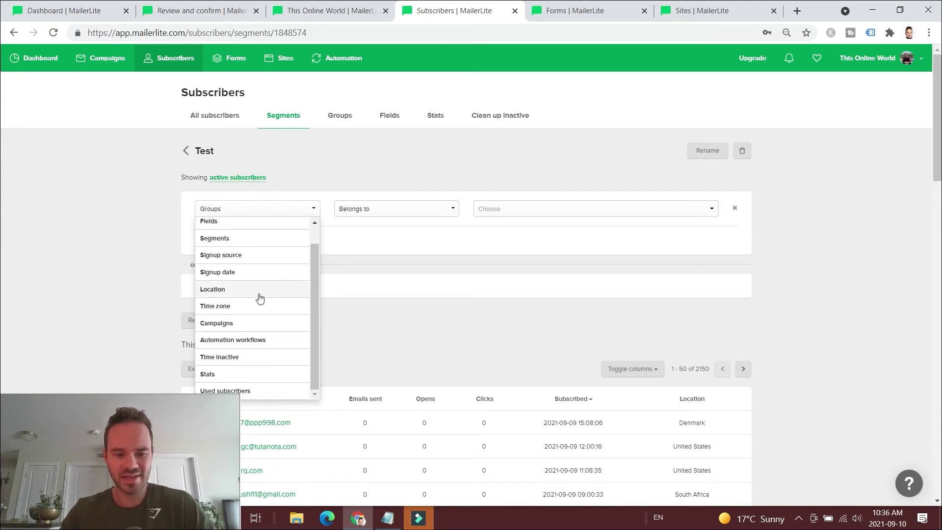
pyautogui.scroll(-1, 259, 304)
pyautogui.scroll(1, 237, 305)
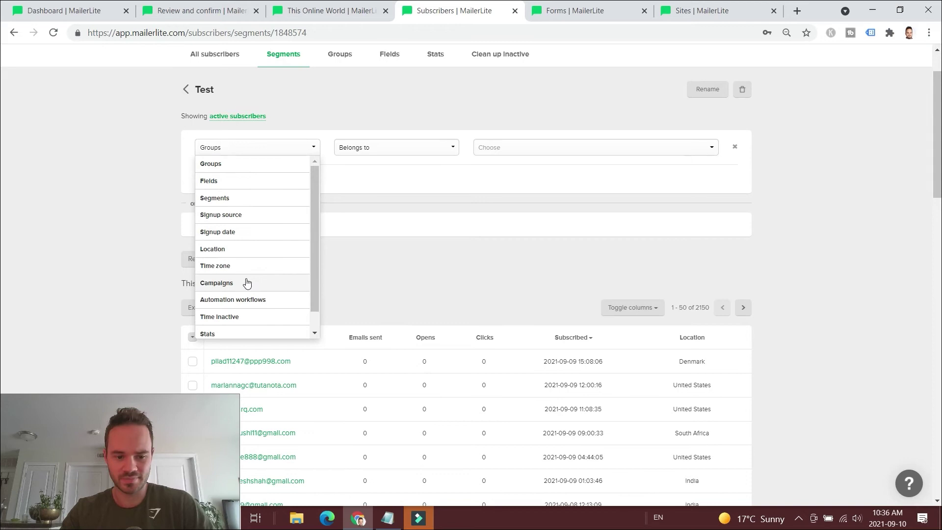
pyautogui.scroll(1, 248, 273)
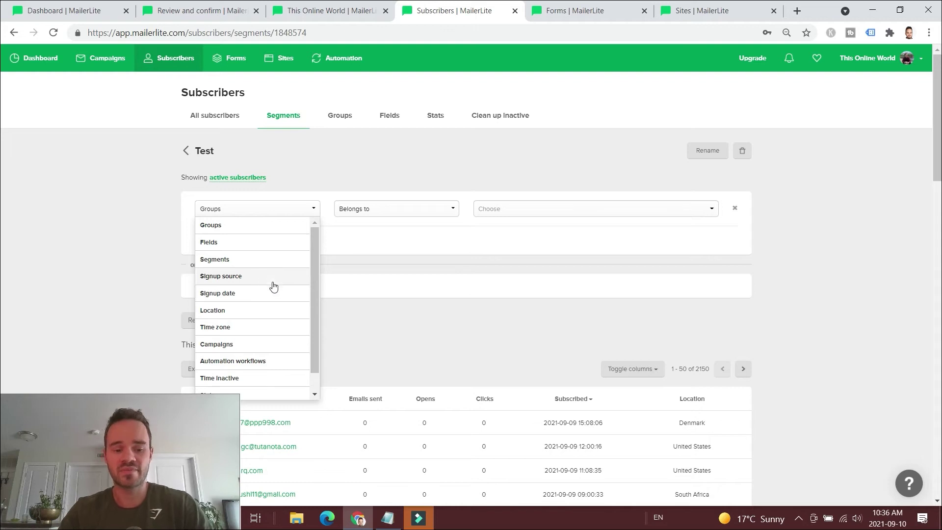
pyautogui.scroll(-1, 273, 292)
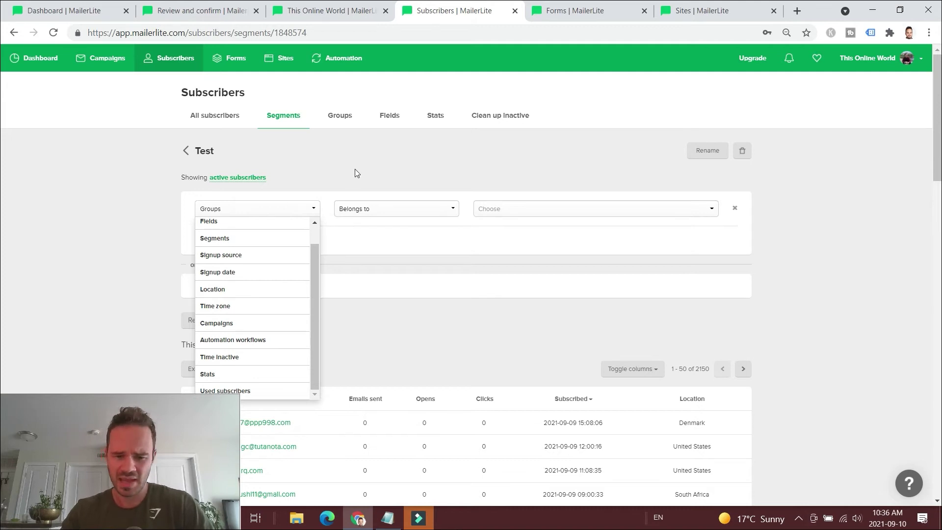
pyautogui.click(375, 155)
pyautogui.hotkey('ctrl', 'Tab')
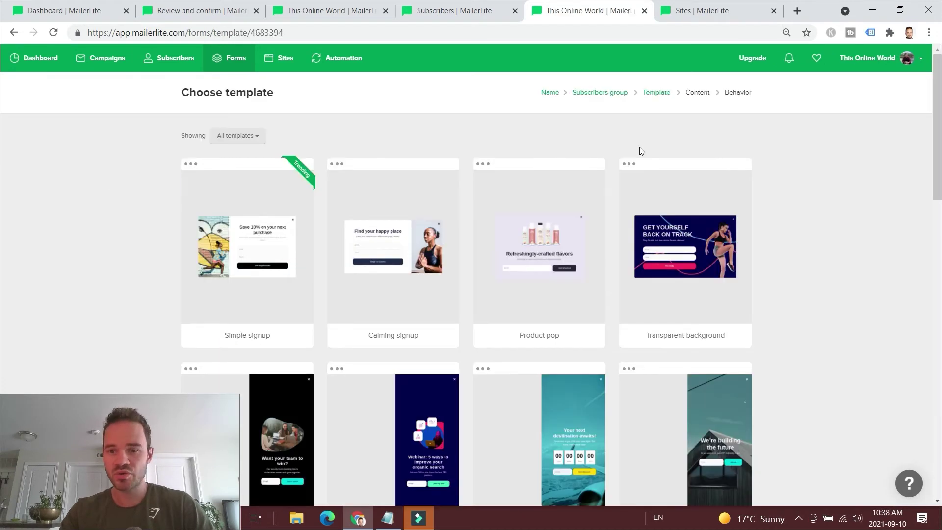
# - Browse the pop-up template gallery and select the Count it down: Full template
pyautogui.scroll(-8, 573, 140)
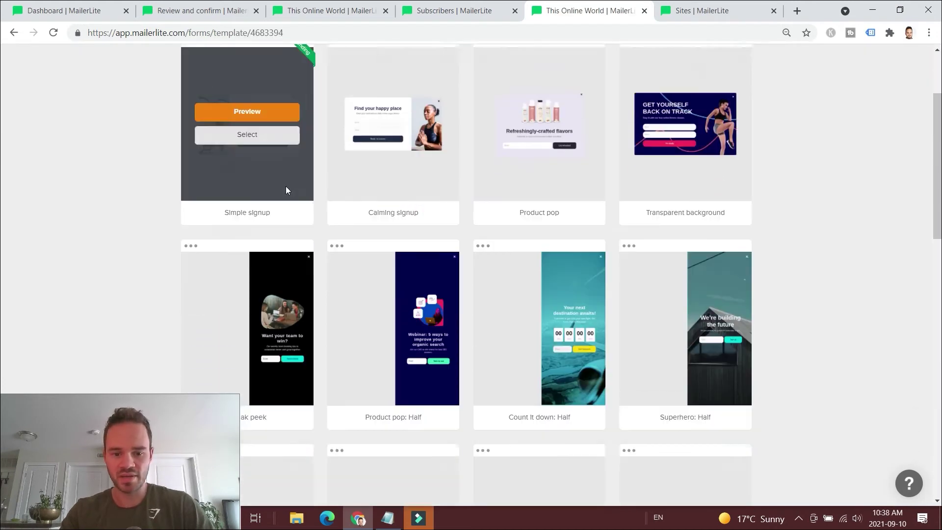
pyautogui.scroll(-6, 470, 175)
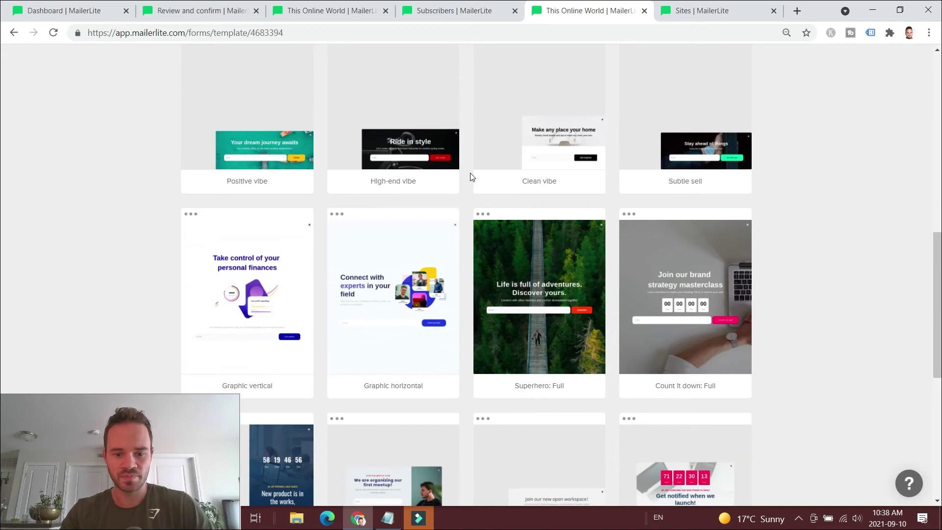
pyautogui.scroll(-5, 470, 176)
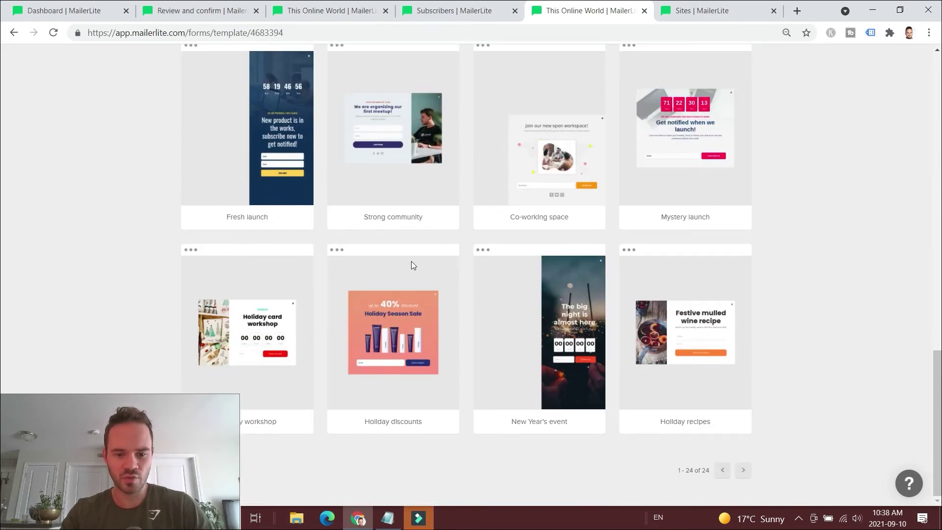
pyautogui.moveTo(408, 263)
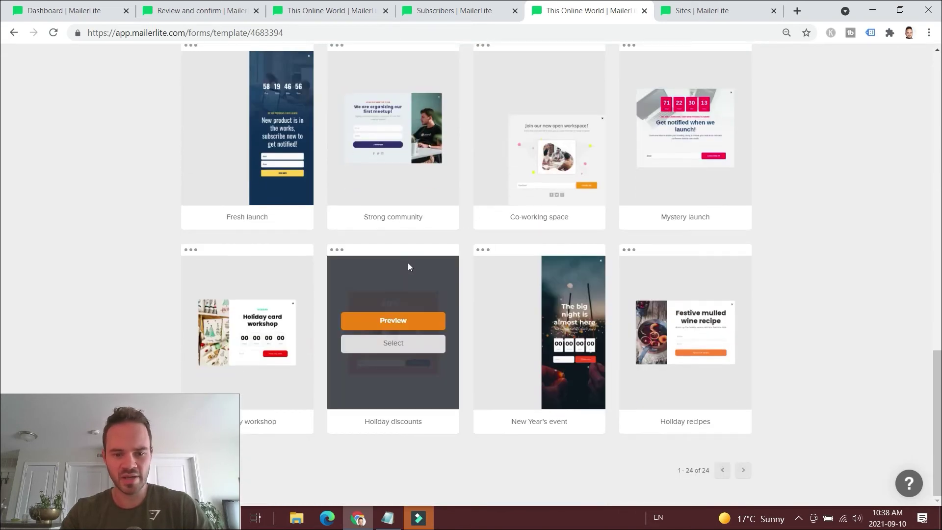
pyautogui.scroll(6, 425, 271)
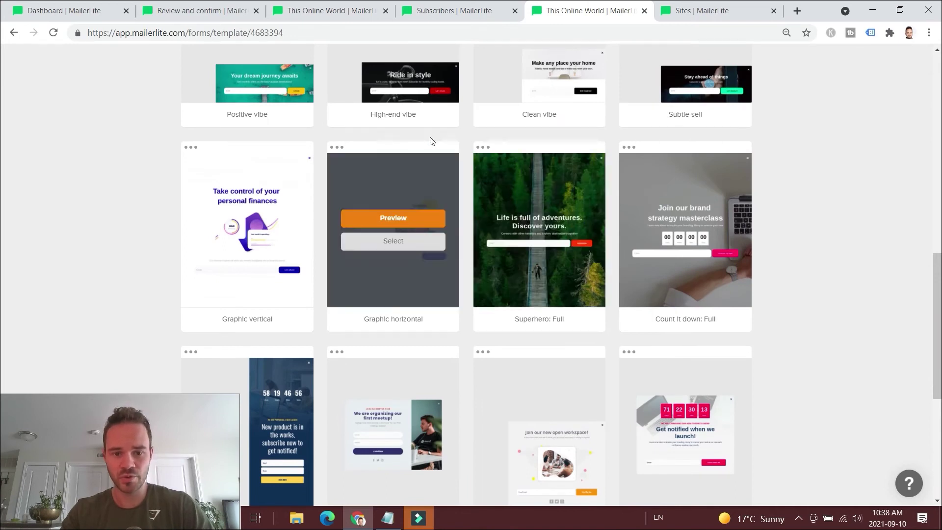
pyautogui.moveTo(742, 189)
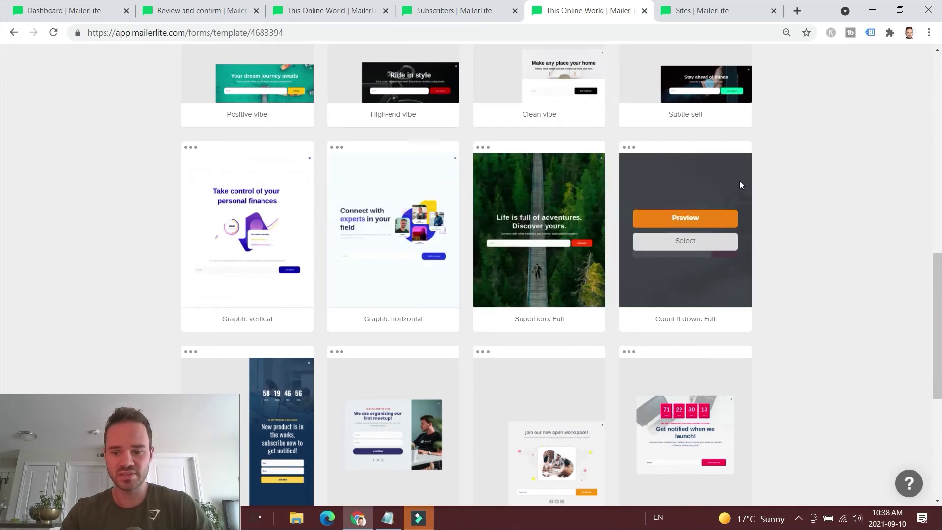
pyautogui.scroll(-6, 740, 181)
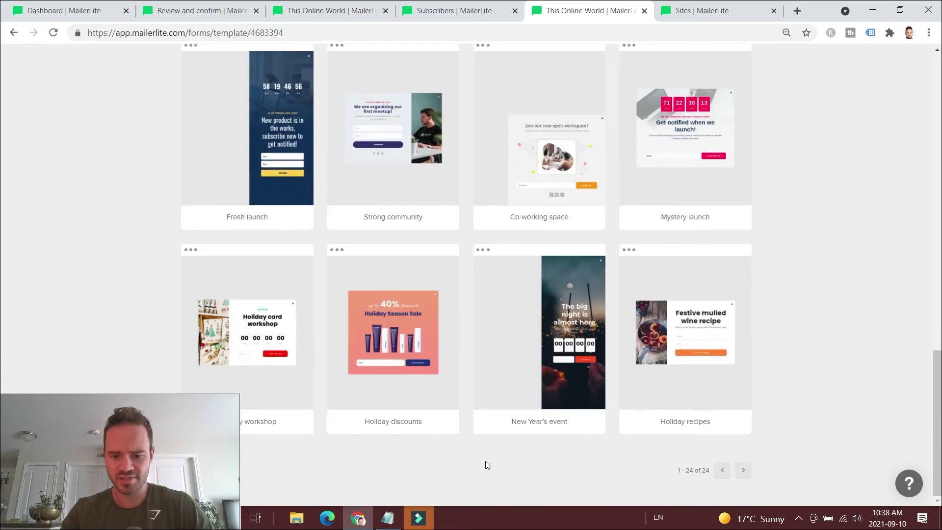
pyautogui.moveTo(556, 369)
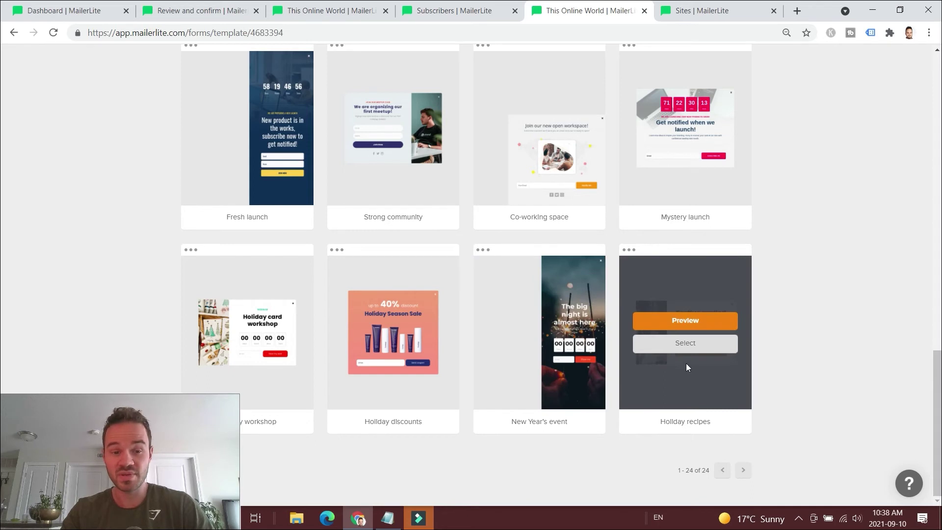
pyautogui.scroll(6, 686, 363)
pyautogui.moveTo(301, 368)
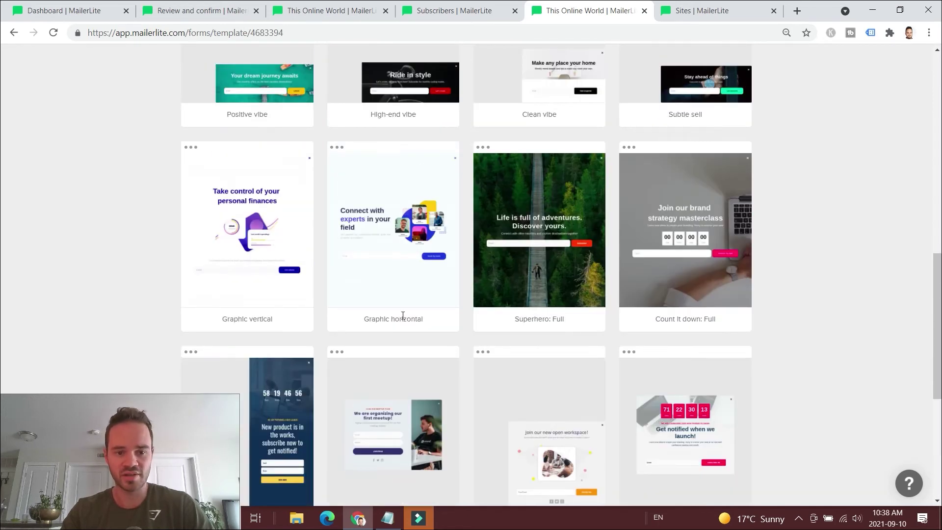
pyautogui.scroll(6, 402, 314)
pyautogui.scroll(5, 402, 316)
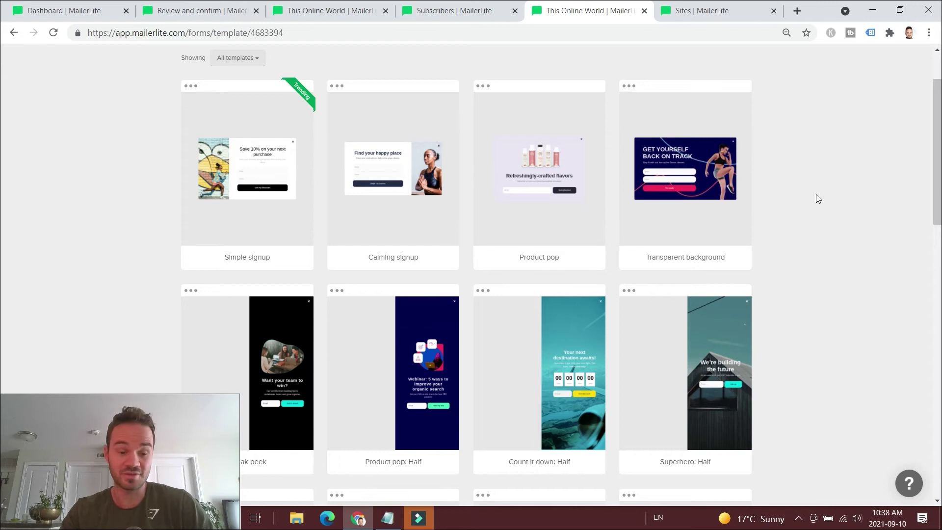
pyautogui.scroll(-1, 799, 204)
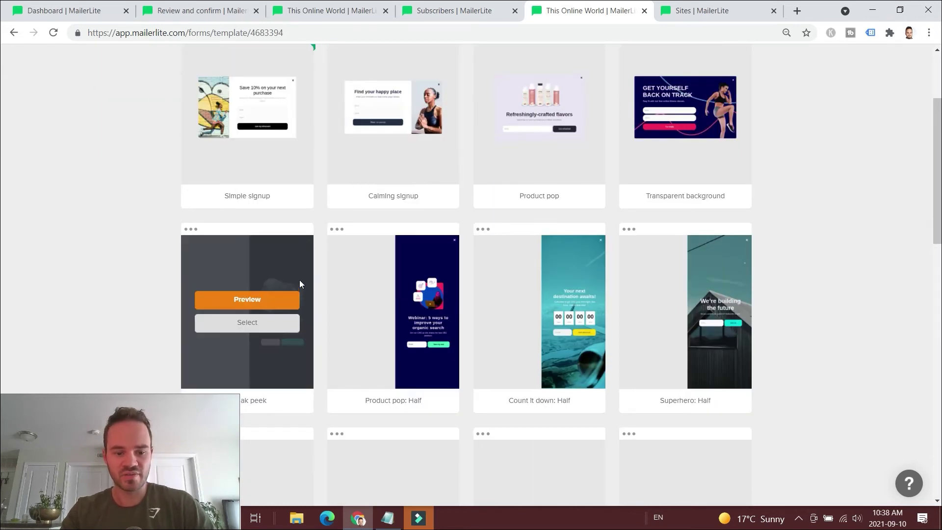
pyautogui.scroll(-4, 288, 148)
pyautogui.scroll(-7, 289, 148)
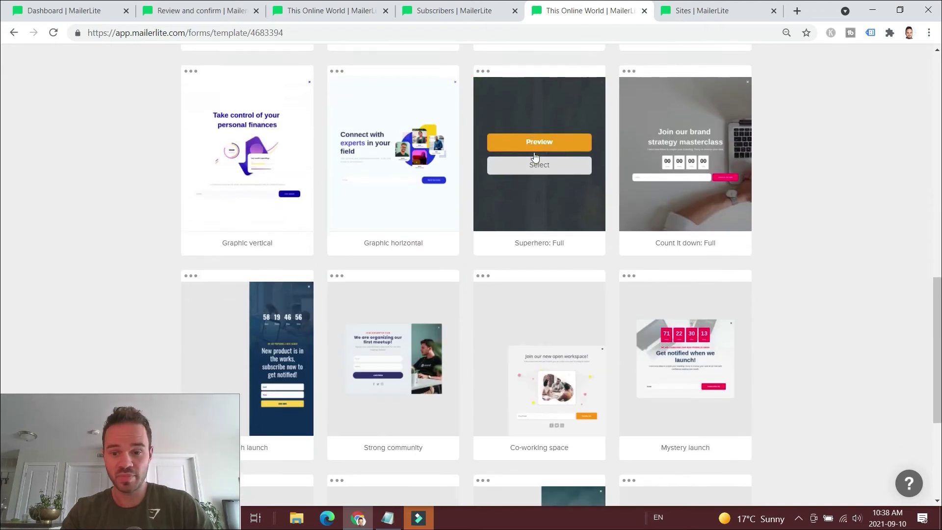
pyautogui.scroll(2, 467, 130)
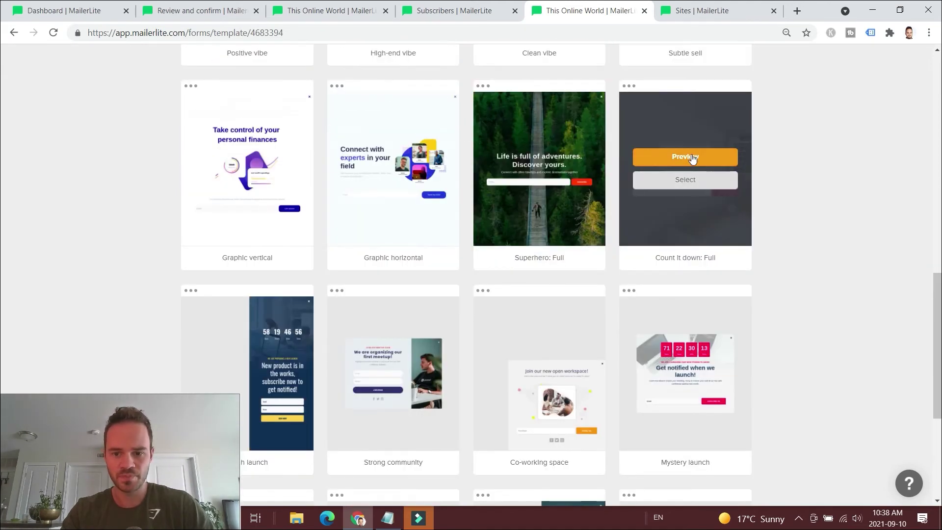
pyautogui.click(693, 182)
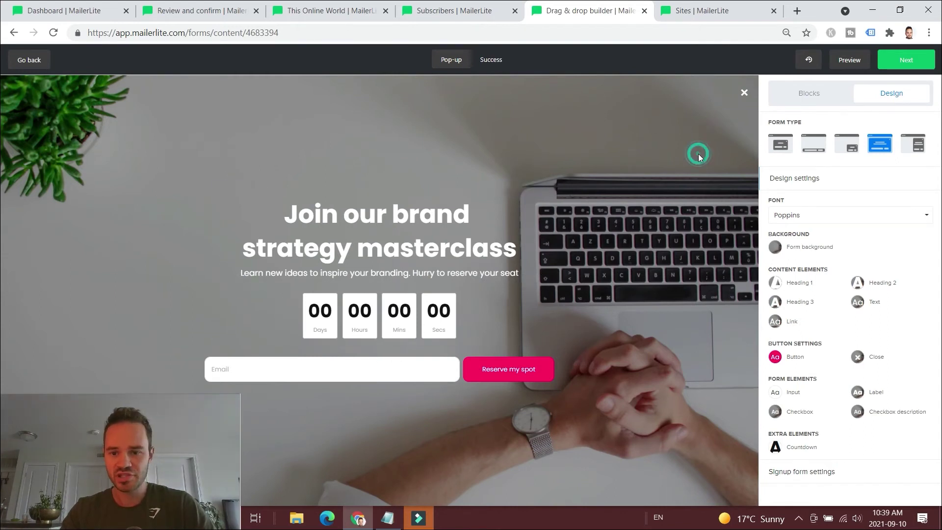
# - Replace the 'Join our brand strategy masterclass' heading with 'Test popup!! Wohooo'
pyautogui.click(811, 248)
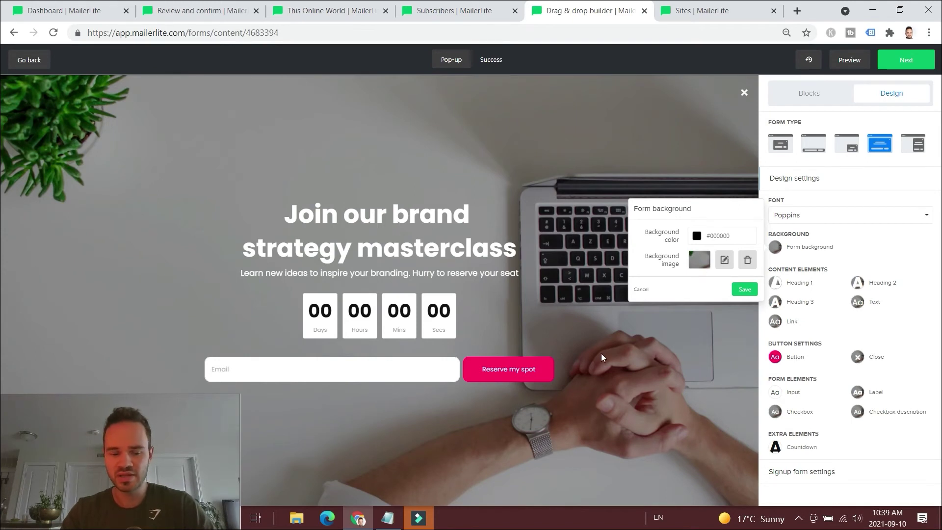
pyautogui.click(511, 425)
pyautogui.moveTo(515, 248); pyautogui.dragTo(284, 212)
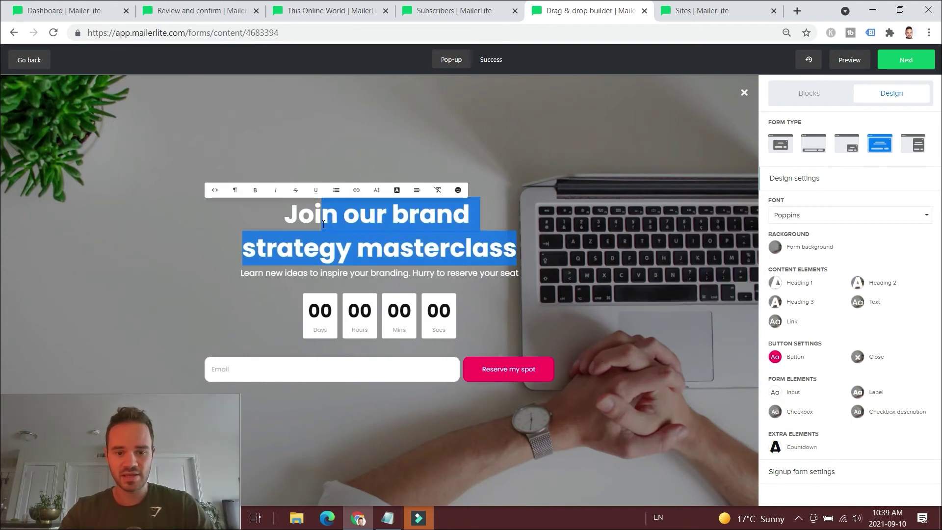
pyautogui.write('Jo')
pyautogui.press('BackSpace')
pyautogui.press('BackSpace')
pyautogui.write('Tes')
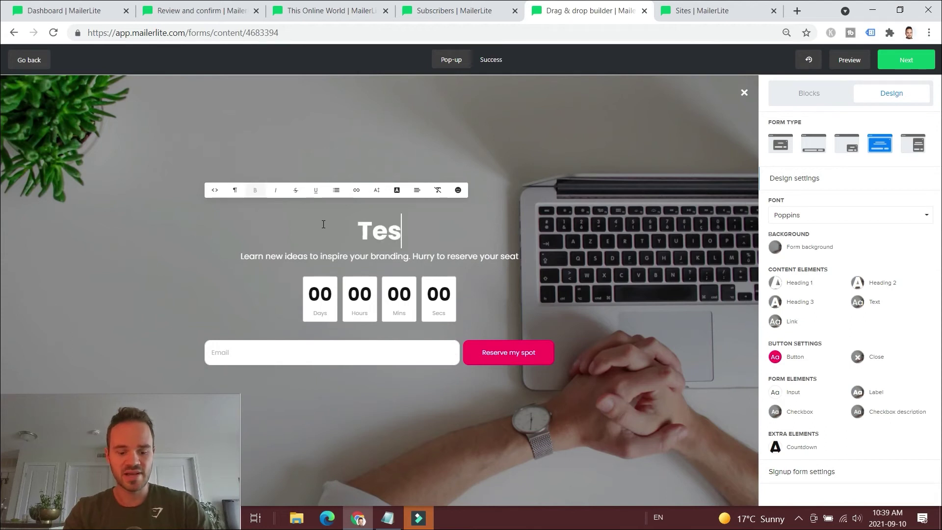
pyautogui.write('t popup!')
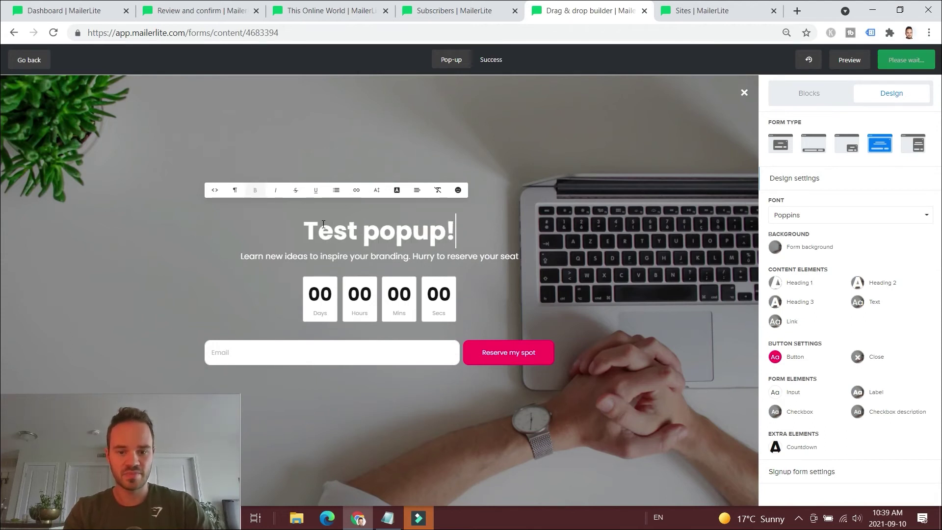
pyautogui.write('! Wohooo')
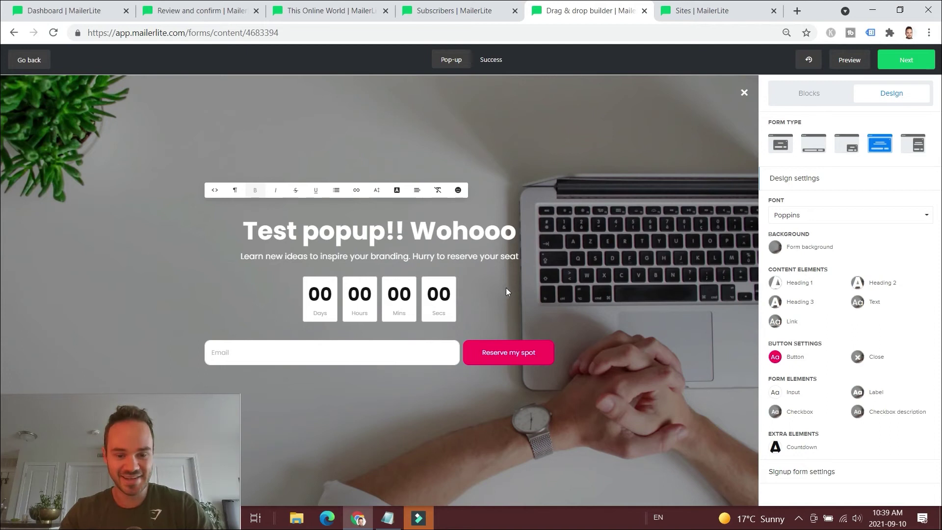
# - Try the bar, slide-in, full-screen and side-panel form types, ending on the centred pop-up box
pyautogui.click(788, 157)
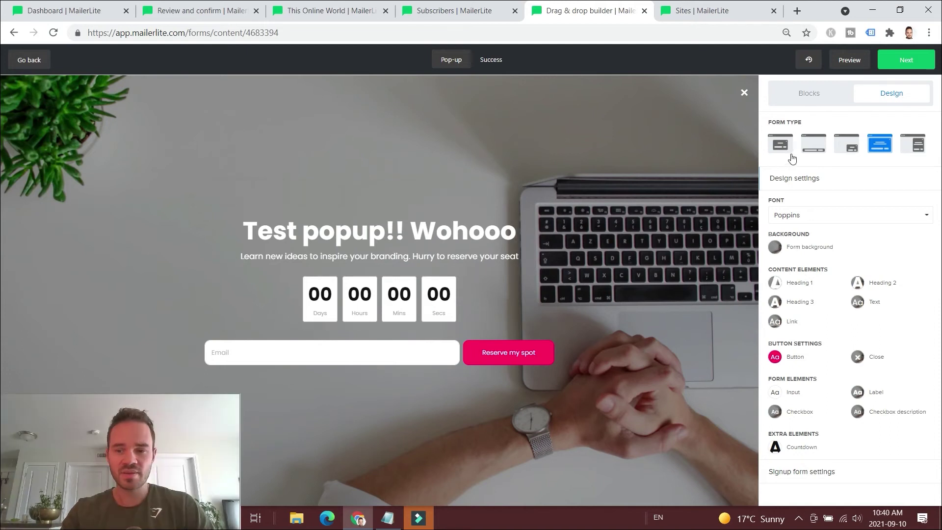
pyautogui.click(786, 150)
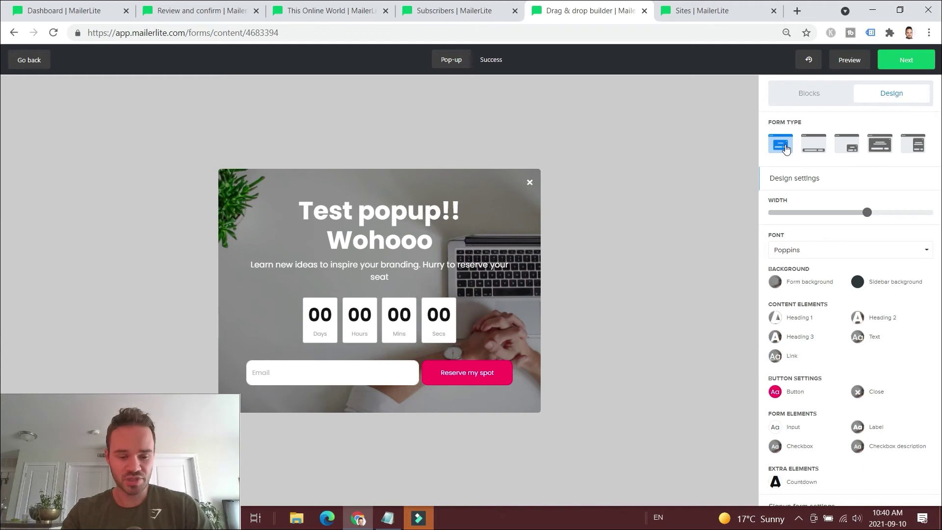
pyautogui.click(805, 147)
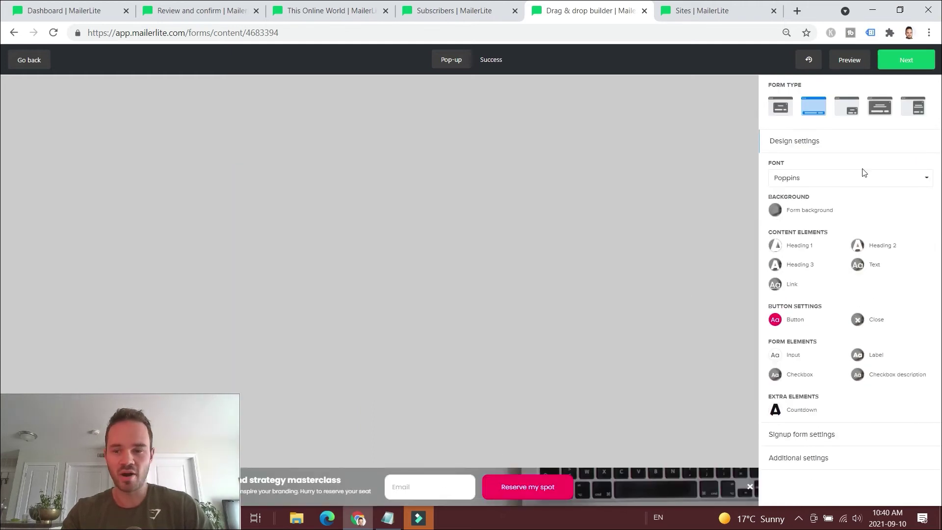
pyautogui.click(852, 112)
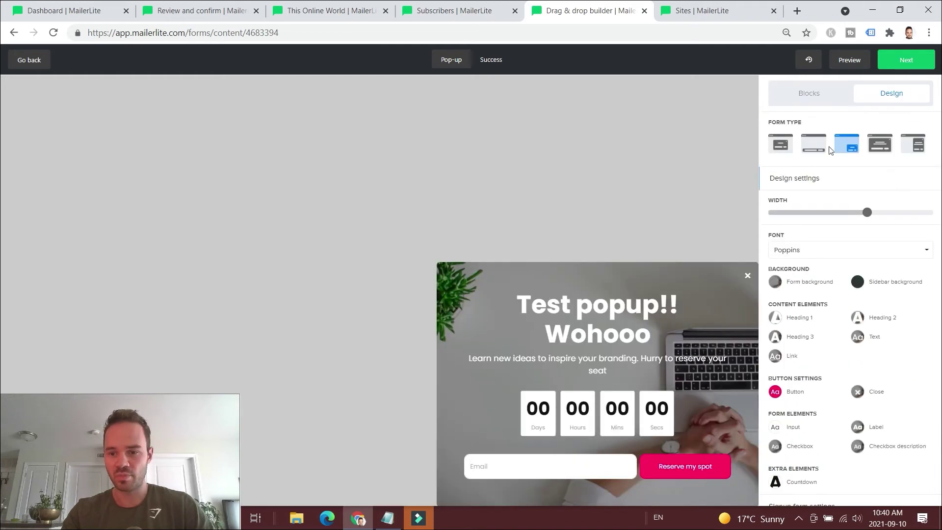
pyautogui.click(888, 150)
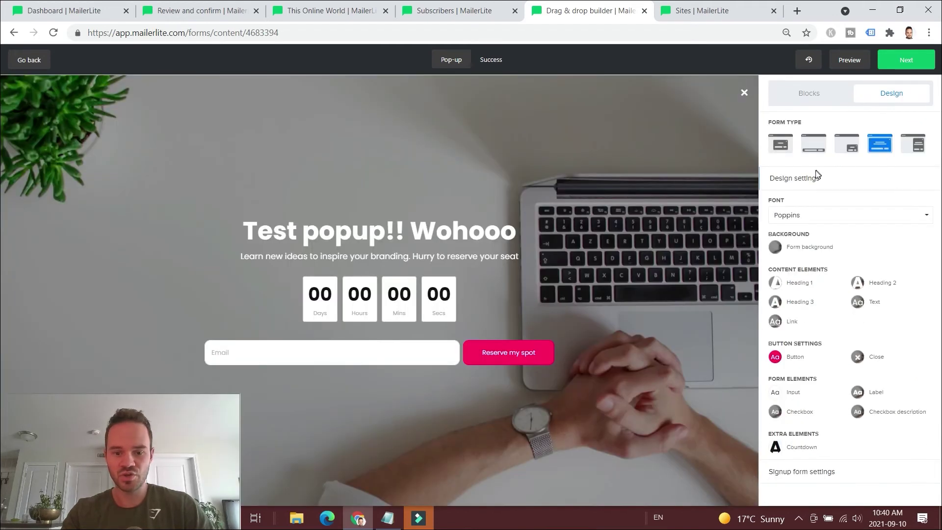
pyautogui.click(914, 148)
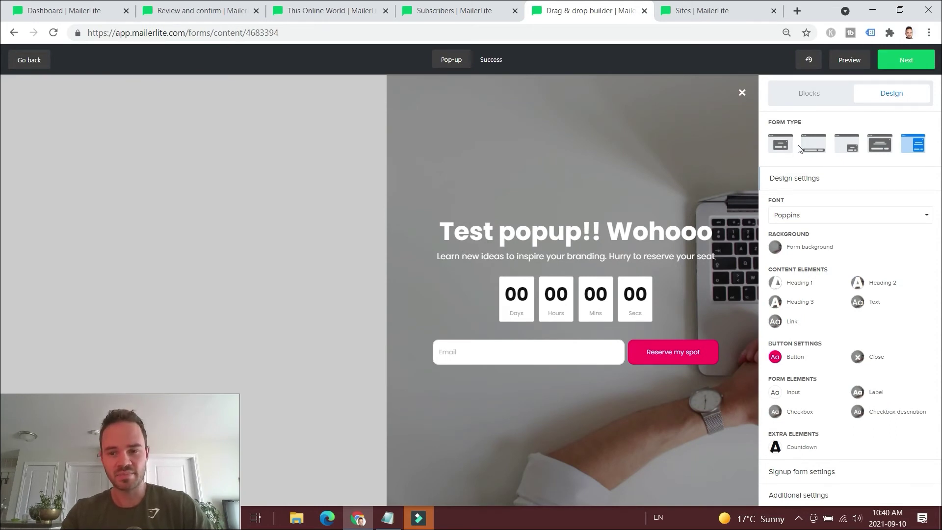
pyautogui.click(812, 146)
pyautogui.scroll(-1, 800, 147)
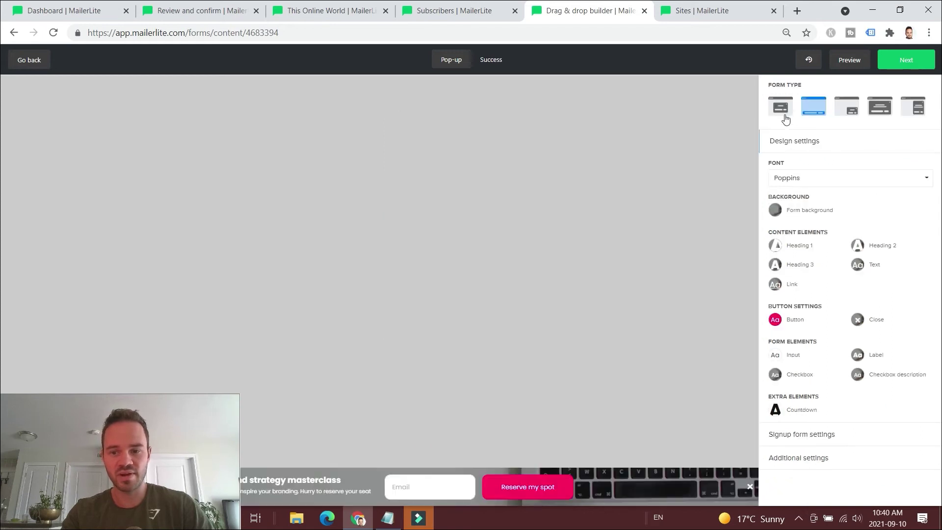
pyautogui.click(780, 107)
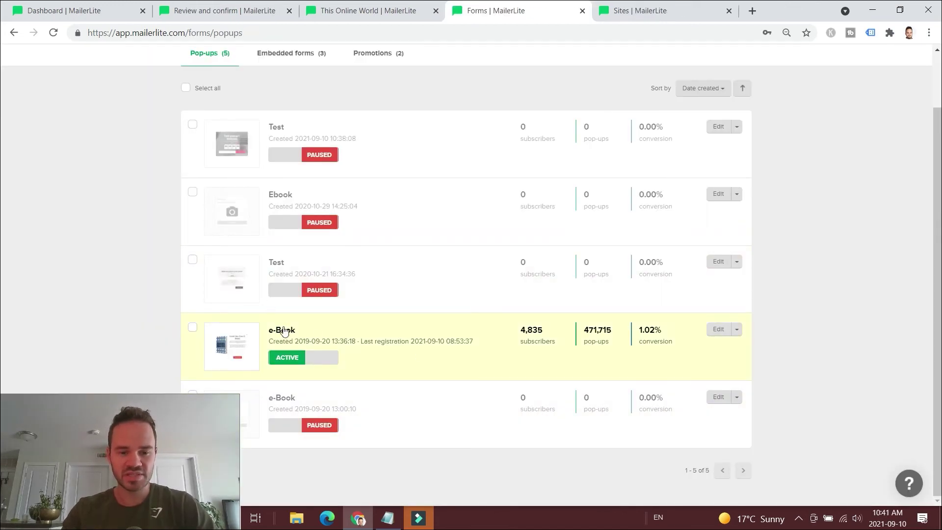
# - Open the active e-Book pop-up (4,835 subscribers, 471,715 views) and advance past its design step
pyautogui.moveTo(544, 330); pyautogui.dragTo(519, 329)
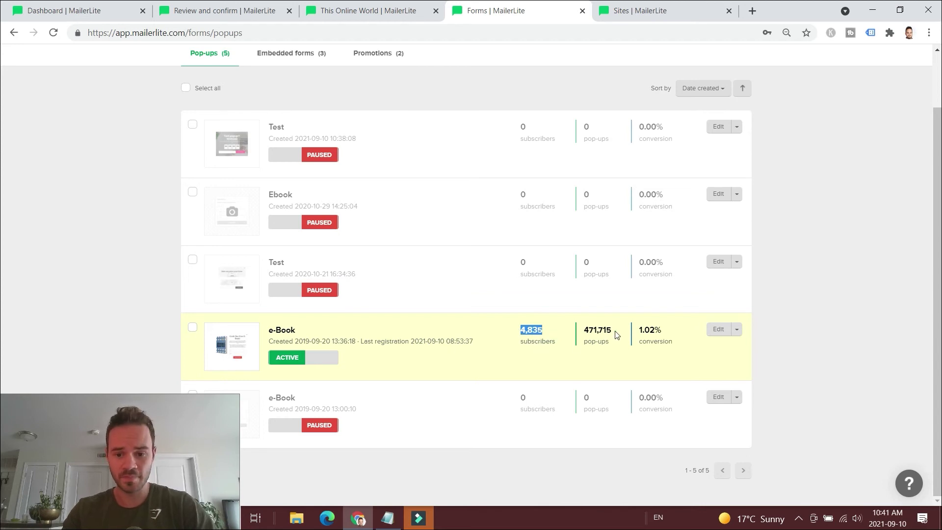
pyautogui.moveTo(614, 331); pyautogui.dragTo(587, 332)
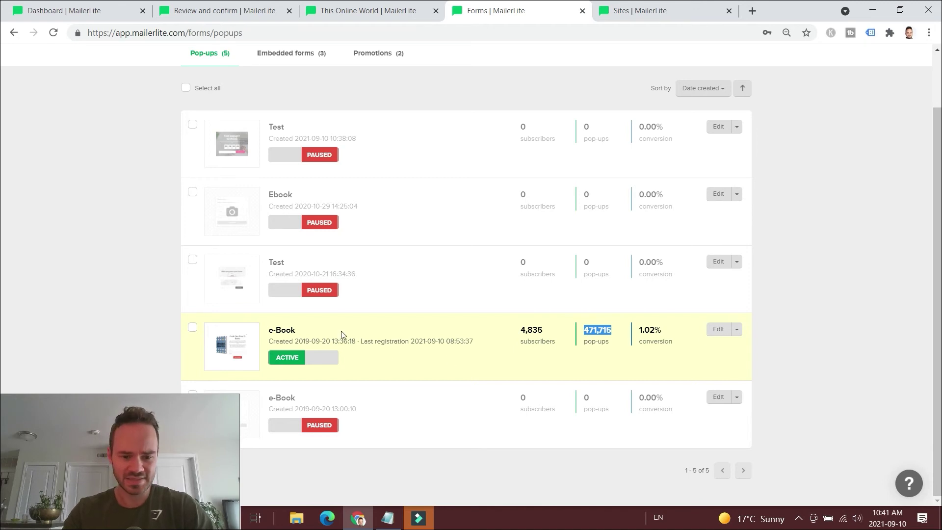
pyautogui.click(721, 336)
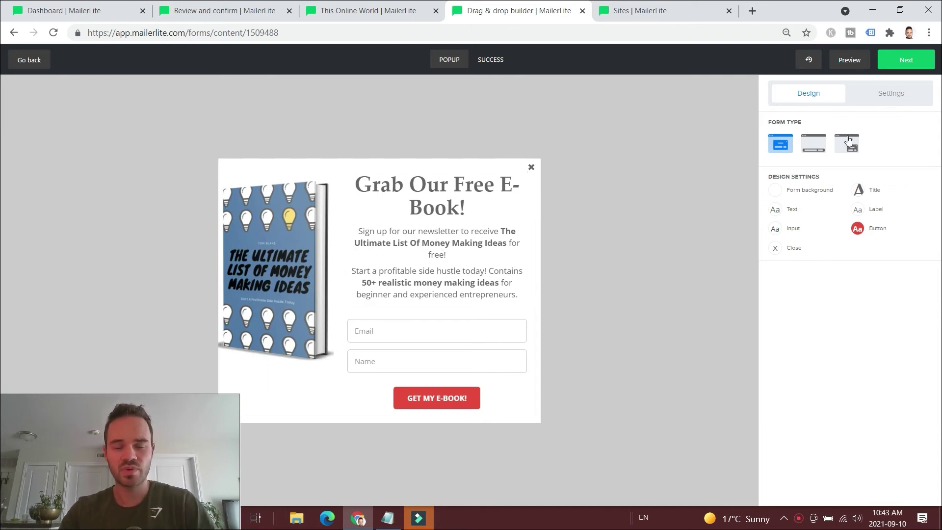
pyautogui.click(906, 66)
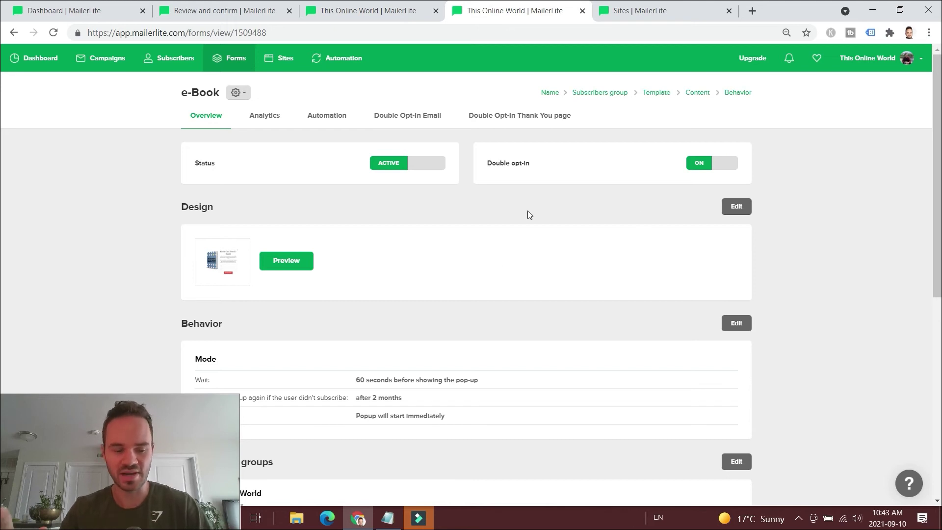
# - Scroll the e-Book form overview down to its Behavior section, past the This Online World group
pyautogui.scroll(-4, 529, 214)
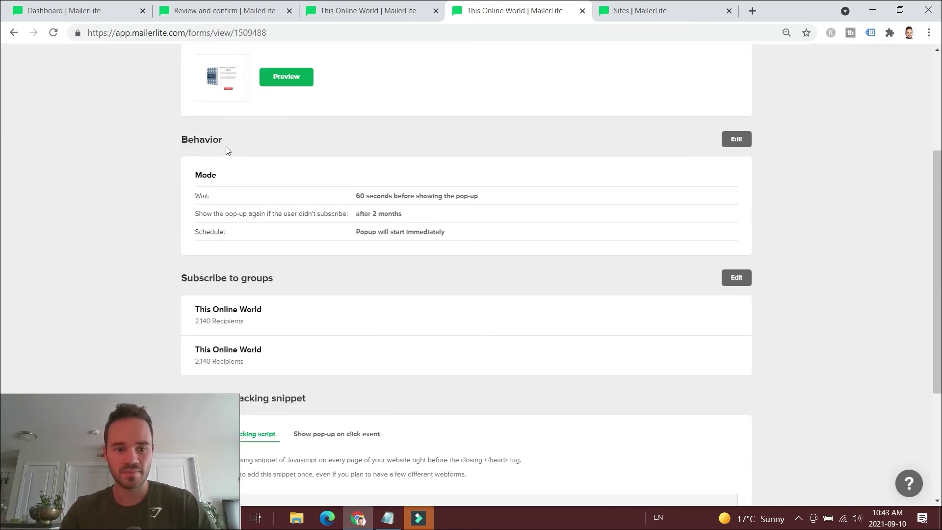
pyautogui.moveTo(181, 139); pyautogui.dragTo(223, 140)
pyautogui.click(225, 141)
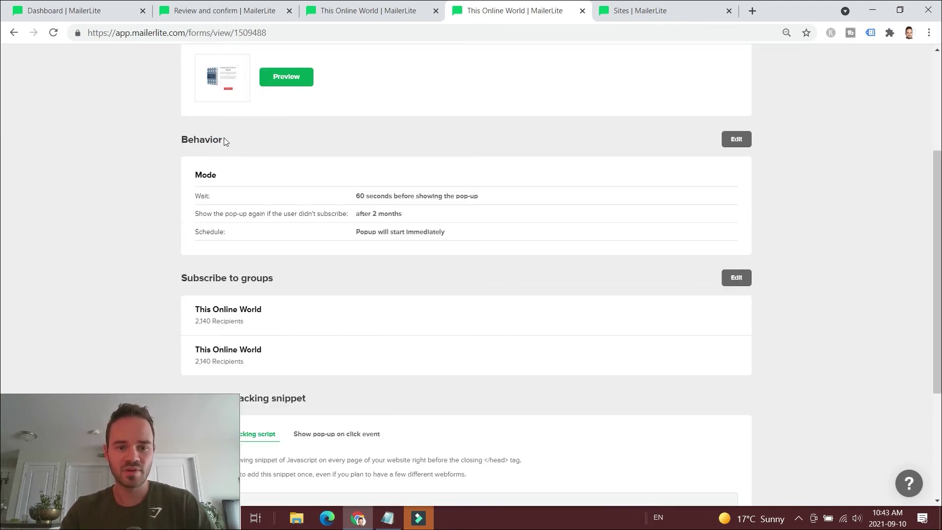
# - Review the e-Book pop-up's Behavior settings, keeping the 60-second wait and 50% scroll trigger
pyautogui.click(735, 140)
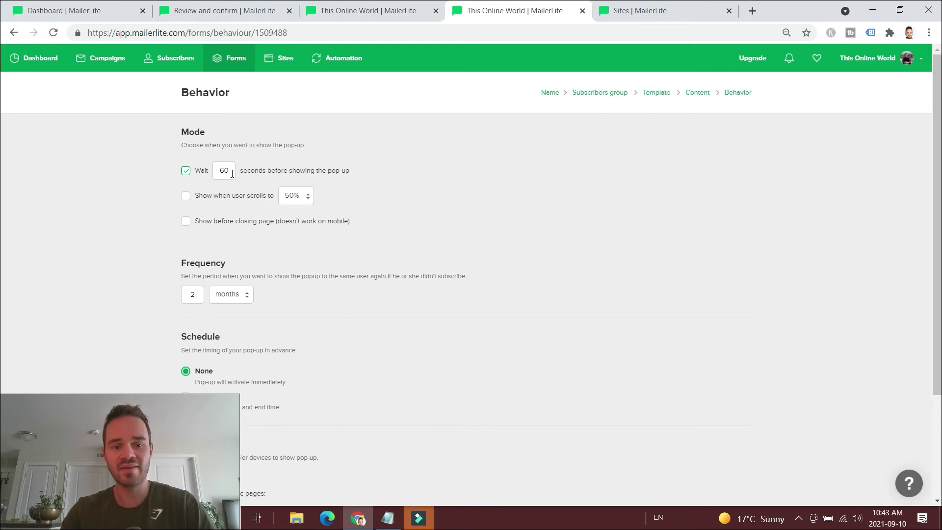
pyautogui.moveTo(231, 173); pyautogui.dragTo(224, 176)
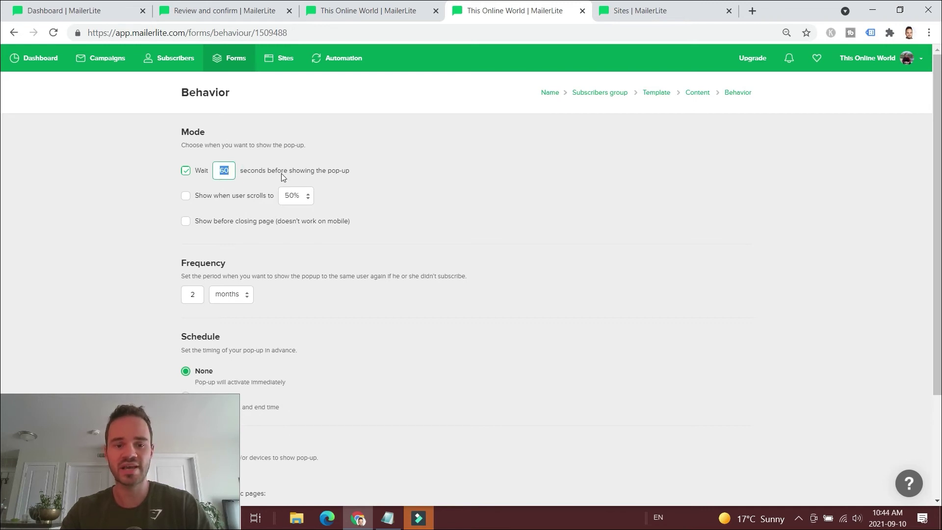
pyautogui.click(332, 187)
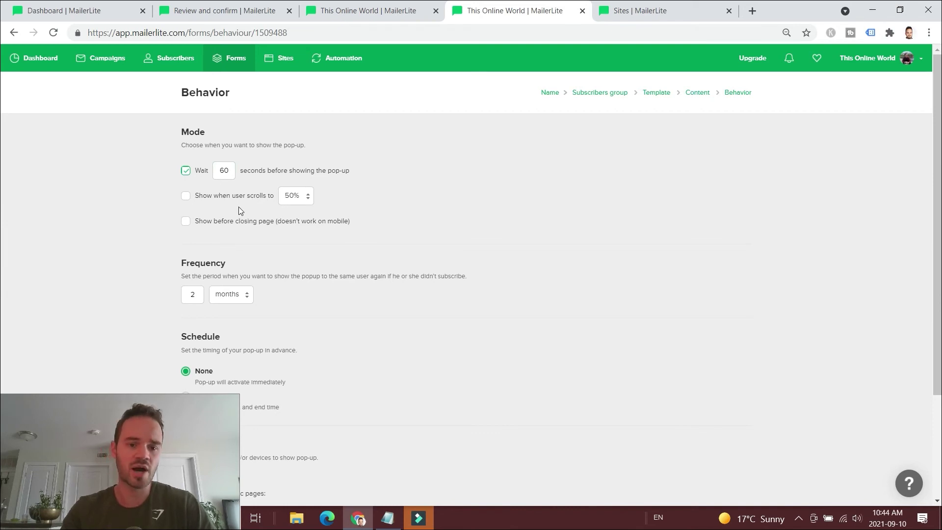
pyautogui.click(306, 196)
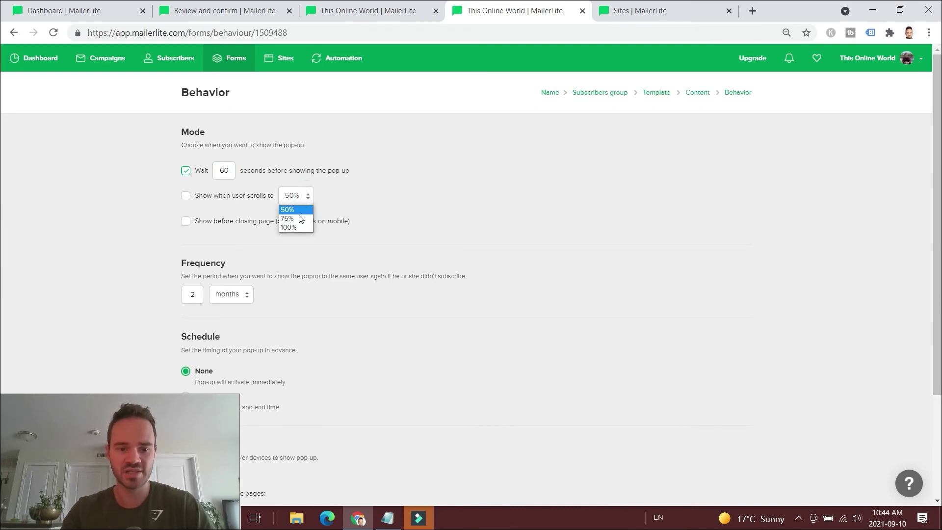
pyautogui.click(448, 211)
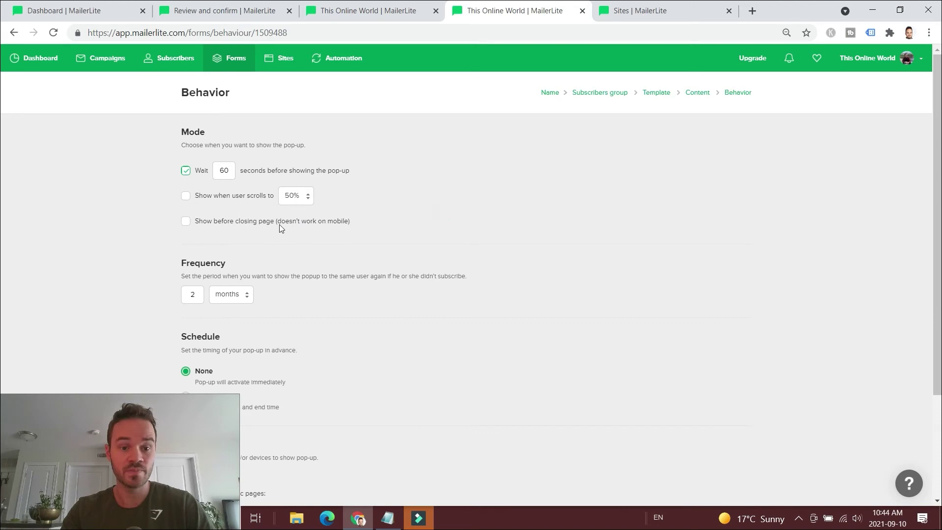
pyautogui.scroll(-3, 270, 227)
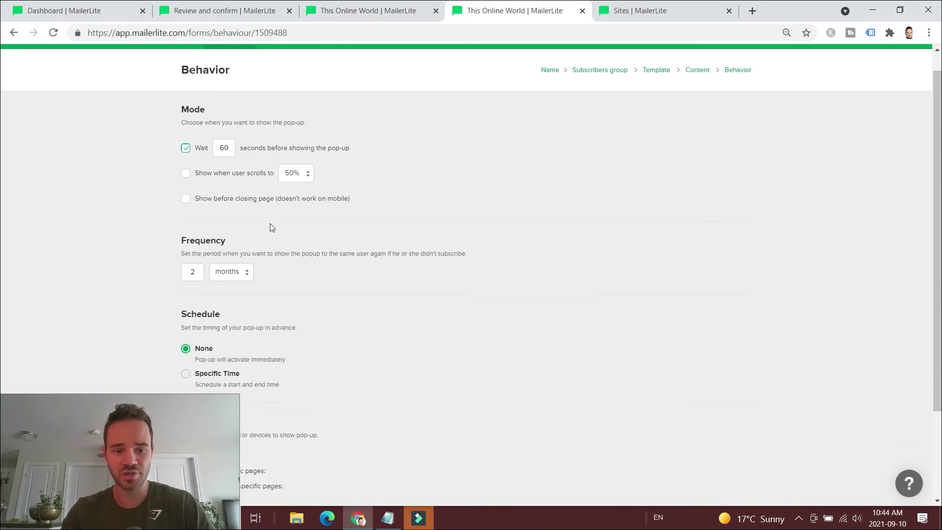
pyautogui.scroll(-1, 235, 150)
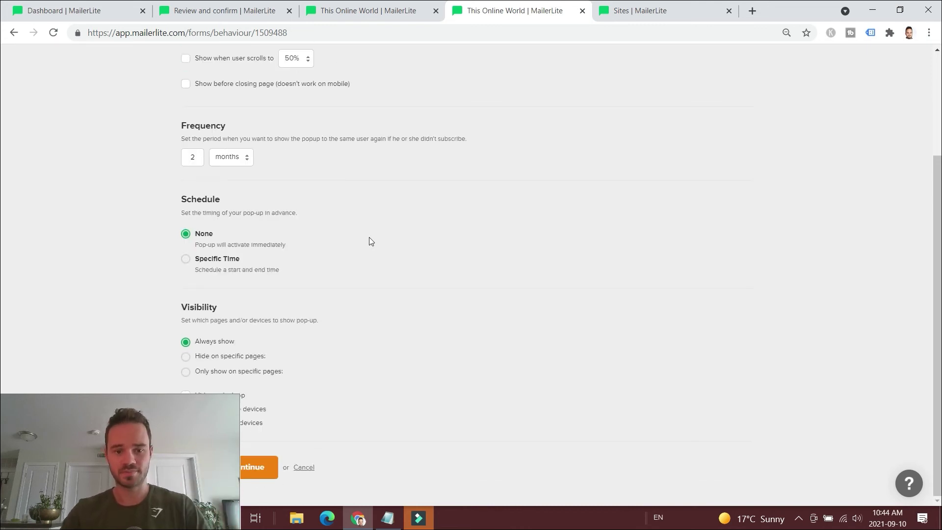
pyautogui.scroll(3, 367, 235)
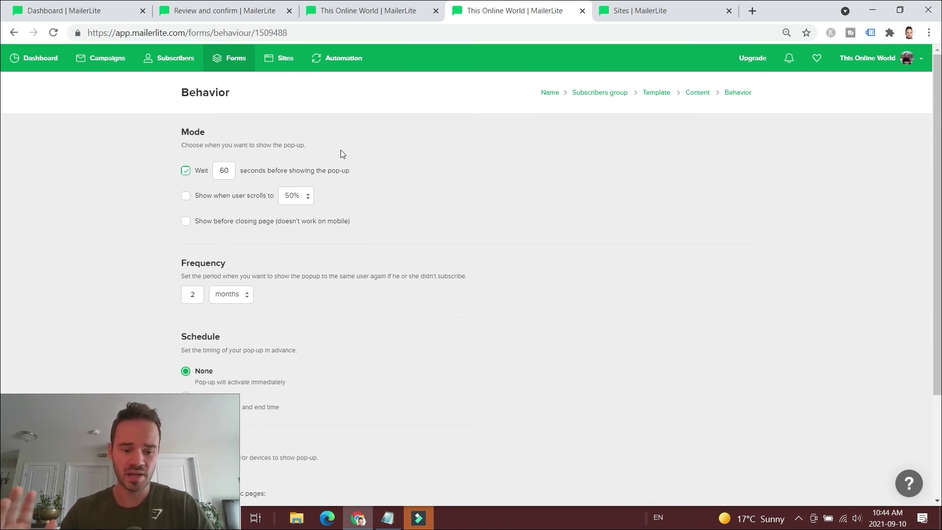
# - Go to the Sites landing pages, start a new landing page and browse the template grid
pyautogui.hotkey('ctrl', 'Tab')
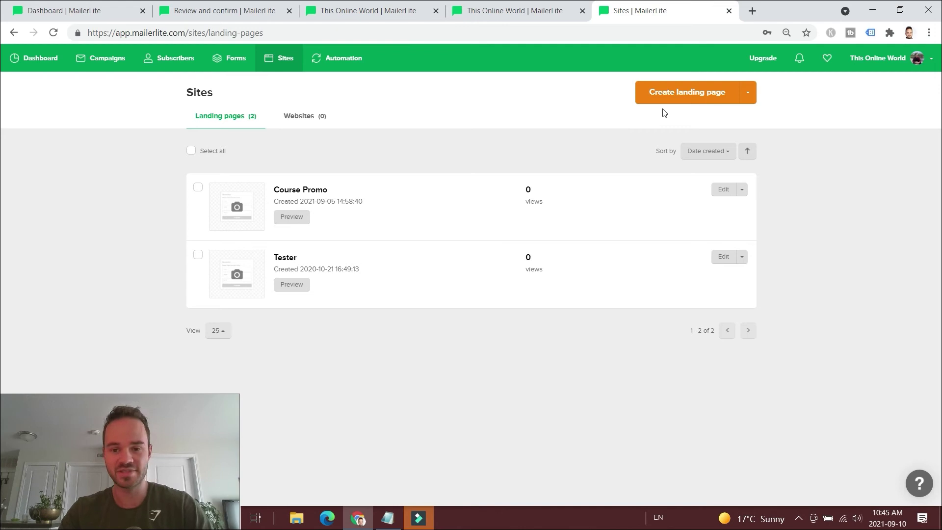
pyautogui.click(682, 94)
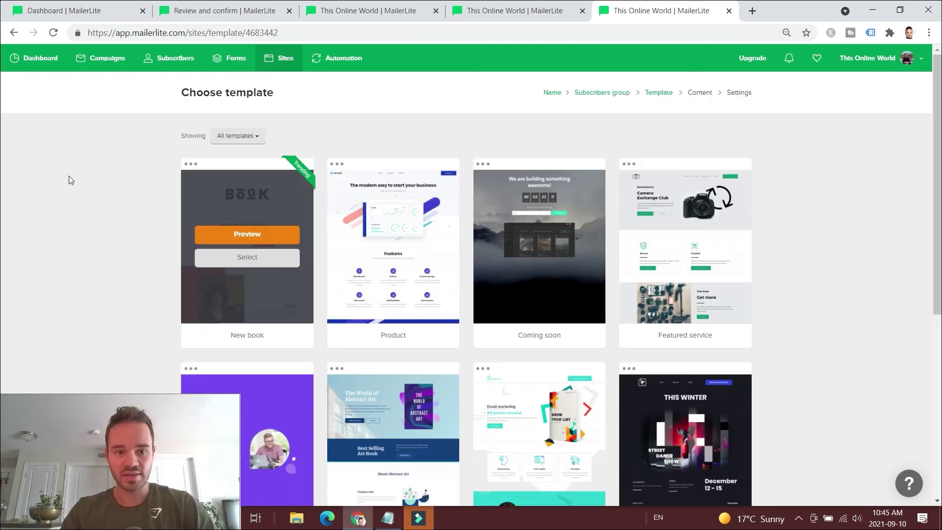
pyautogui.scroll(-1, 98, 172)
pyautogui.scroll(-4, 197, 162)
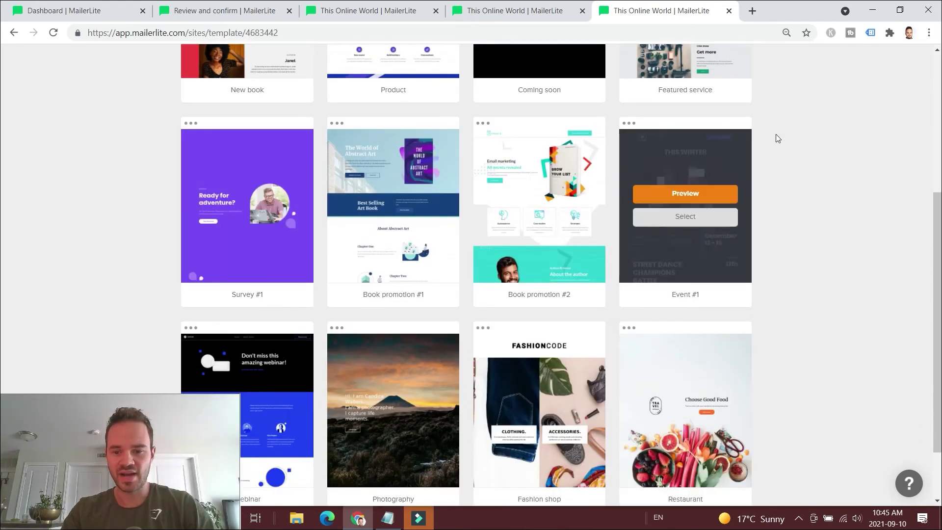
pyautogui.moveTo(690, 183)
pyautogui.scroll(-2, 690, 182)
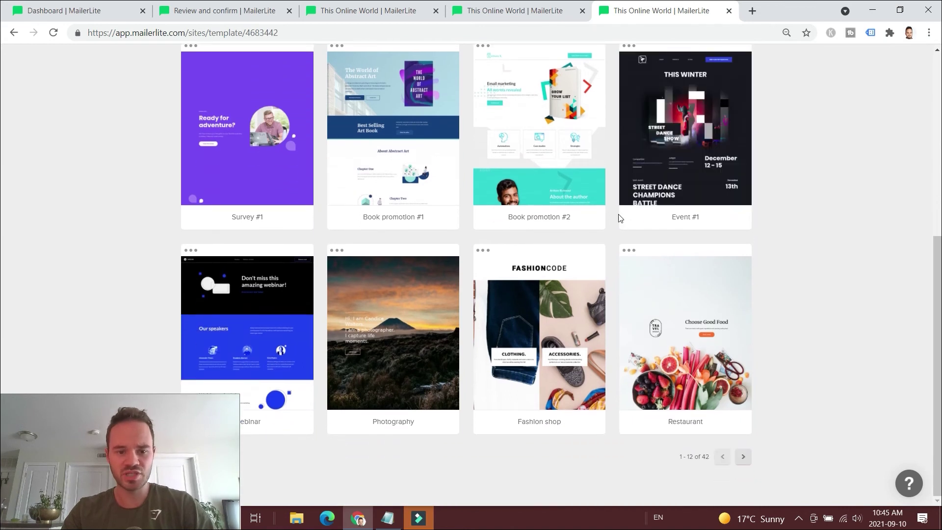
pyautogui.scroll(7, 606, 239)
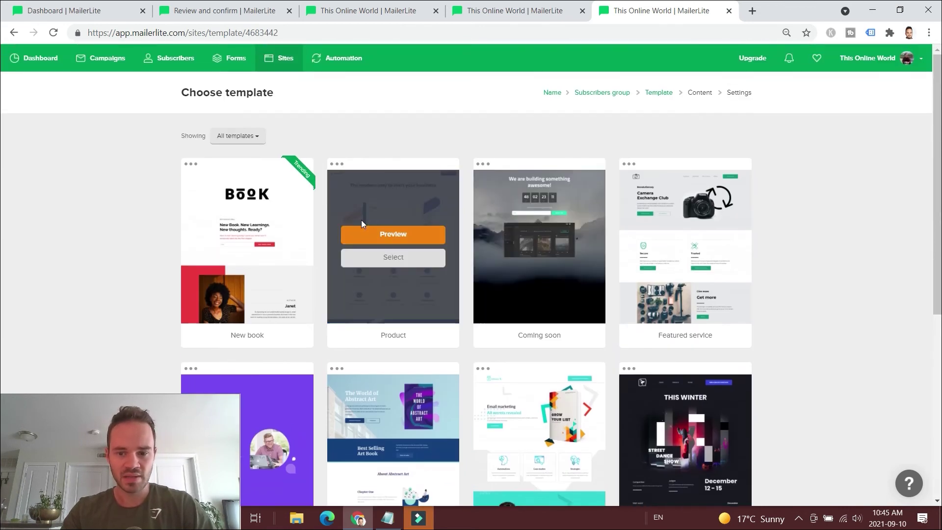
pyautogui.moveTo(498, 191)
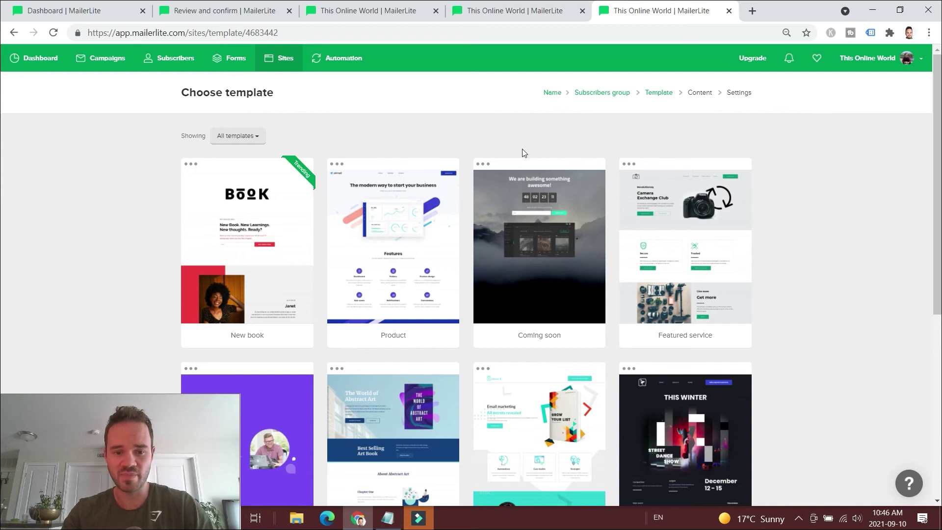
pyautogui.scroll(-1, 428, 147)
pyautogui.scroll(-5, 855, 207)
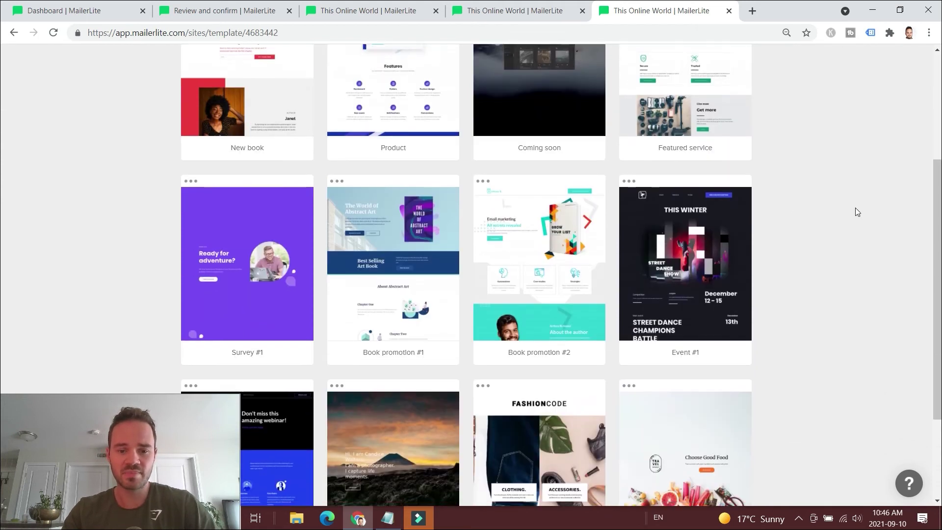
pyautogui.scroll(4, 455, 231)
pyautogui.scroll(3, 441, 216)
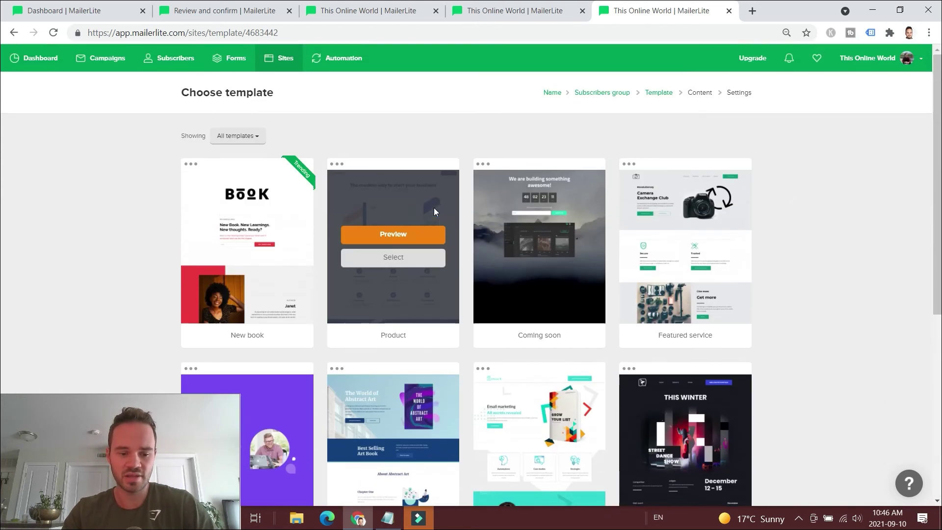
# - Check the template category list without filtering, then scroll the templates again
pyautogui.click(248, 135)
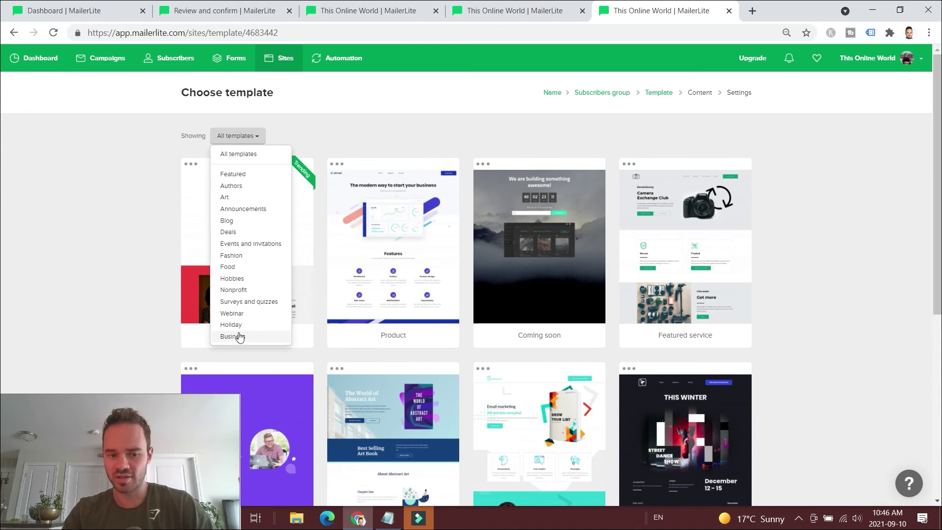
pyautogui.click(803, 241)
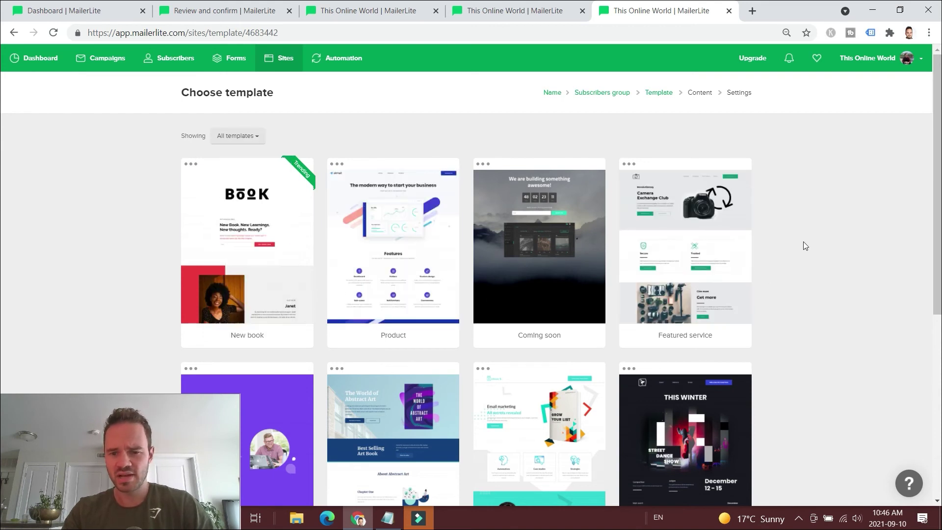
pyautogui.scroll(-6, 802, 242)
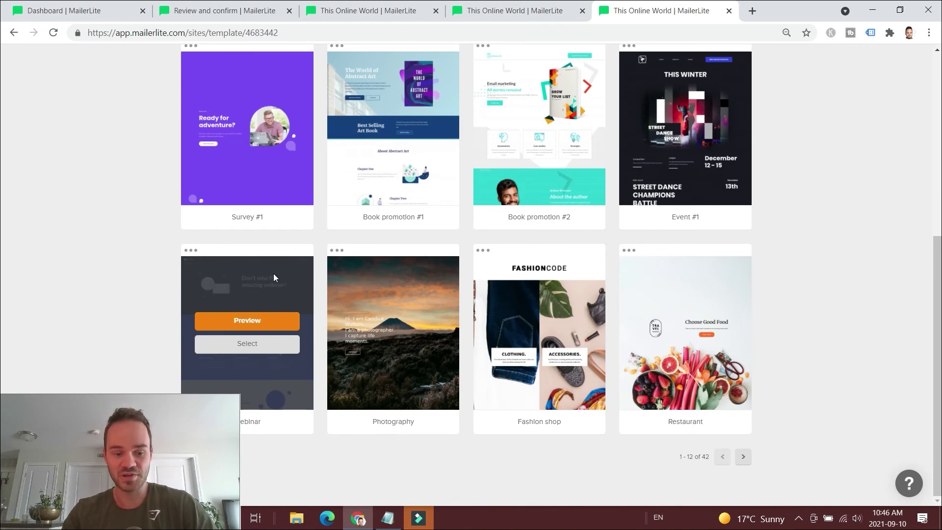
pyautogui.scroll(4, 381, 256)
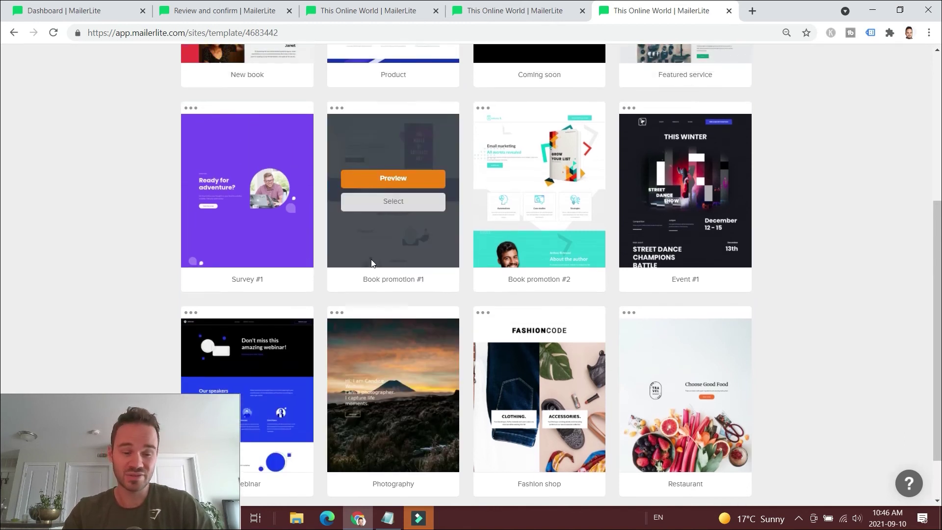
pyautogui.scroll(3, 363, 267)
# - Preview the Product template and scroll its Features, Sales made easy, testimonial and sign-up sections
pyautogui.click(393, 228)
pyautogui.scroll(-6, 427, 193)
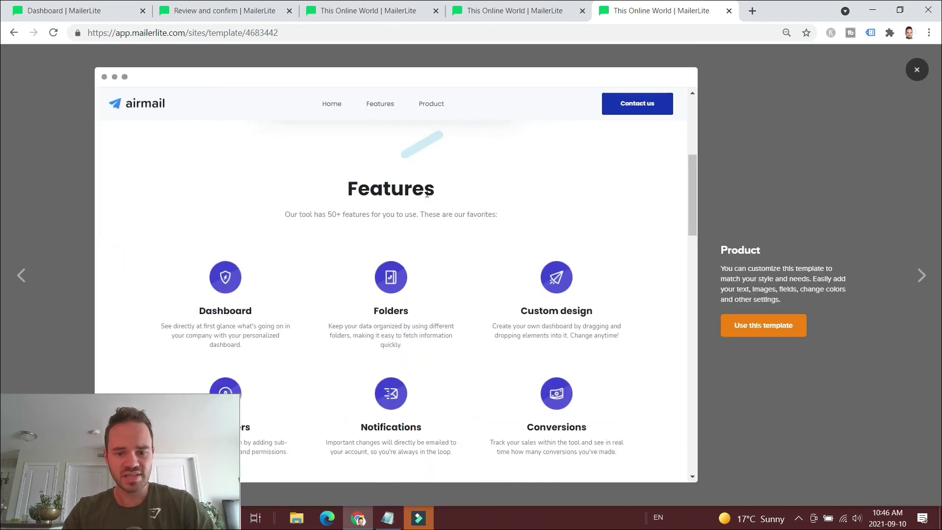
pyautogui.scroll(-10, 424, 206)
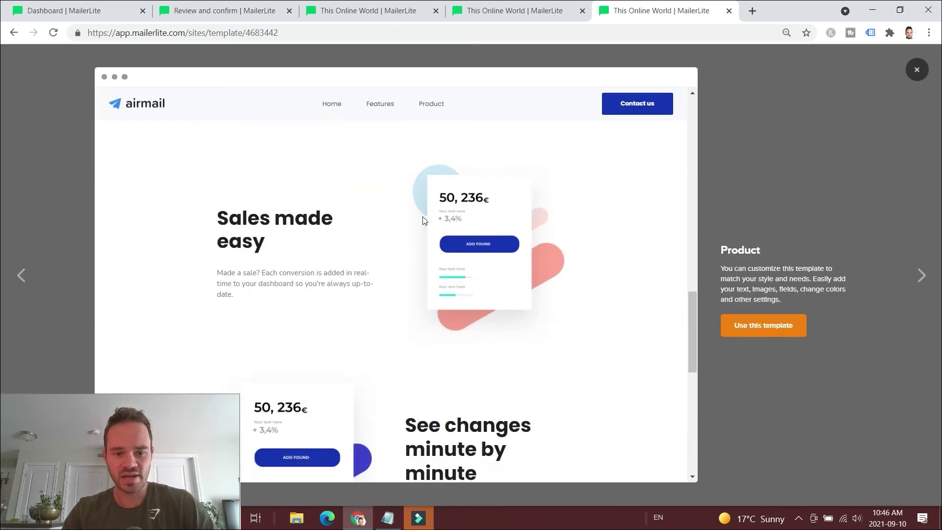
pyautogui.scroll(-6, 419, 216)
pyautogui.scroll(2, 418, 214)
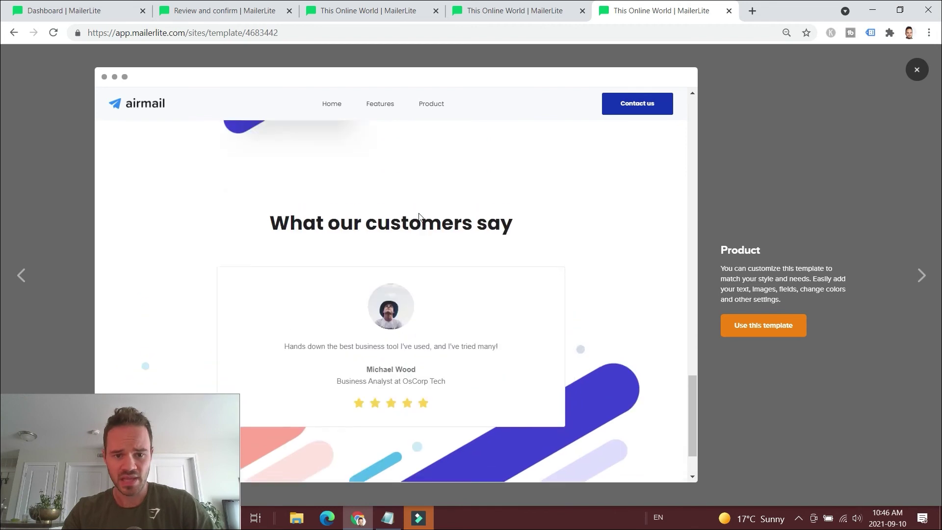
pyautogui.scroll(-1, 432, 270)
pyautogui.scroll(-1, 435, 276)
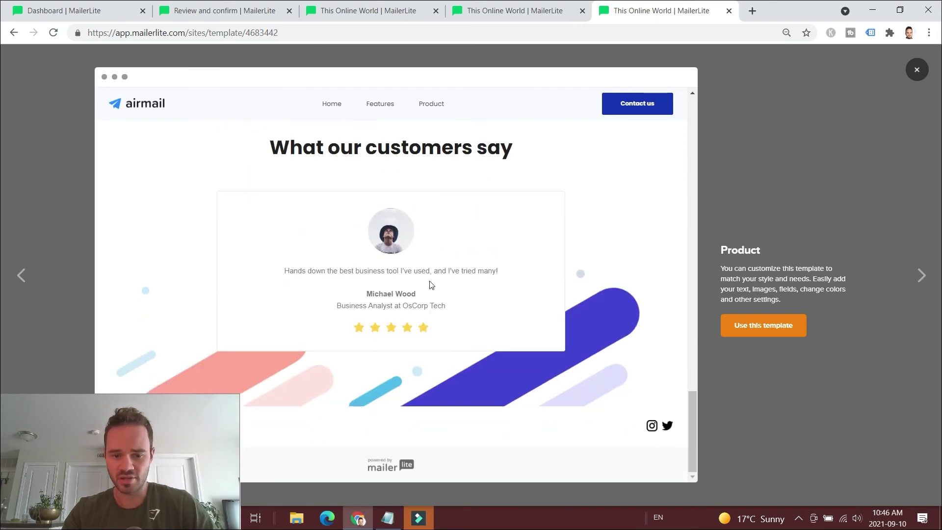
pyautogui.scroll(6, 422, 285)
pyautogui.scroll(3, 415, 286)
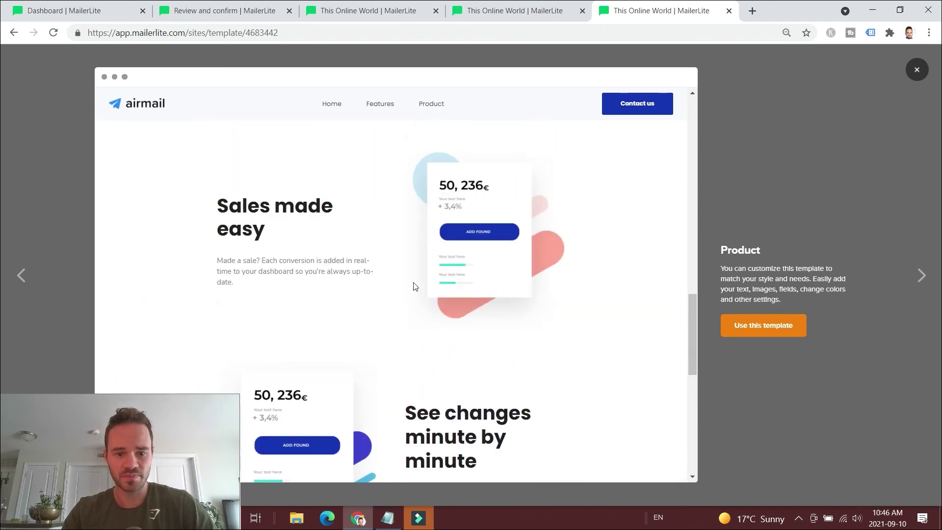
pyautogui.scroll(6, 415, 287)
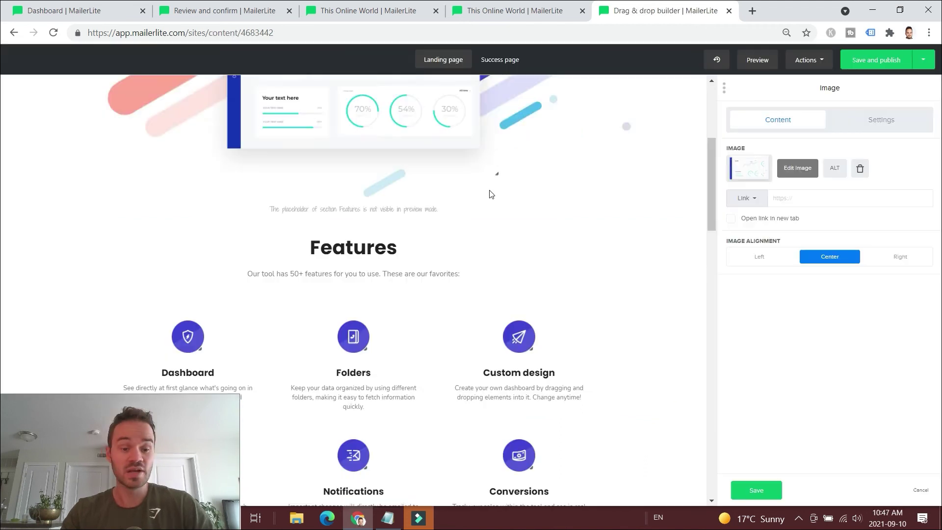
# - Scroll through the Product landing page in the builder
pyautogui.scroll(-10, 492, 192)
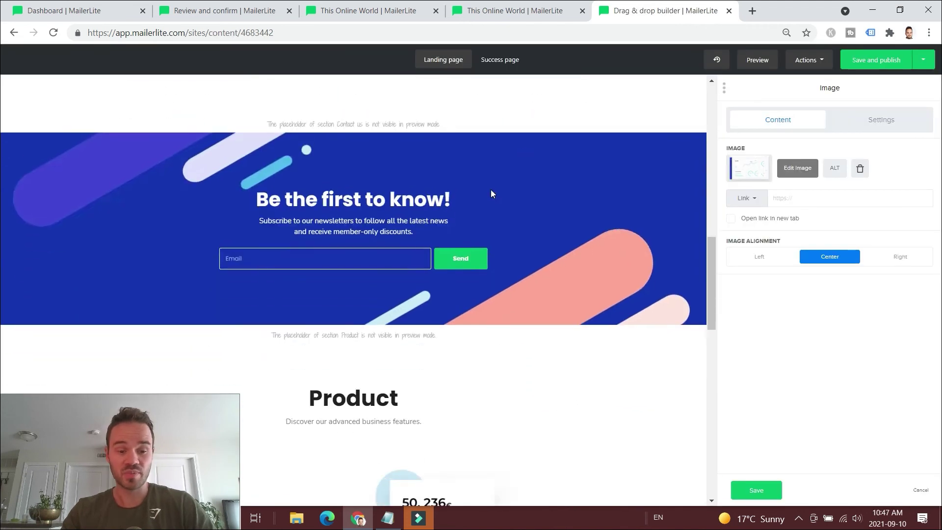
pyautogui.scroll(-5, 492, 192)
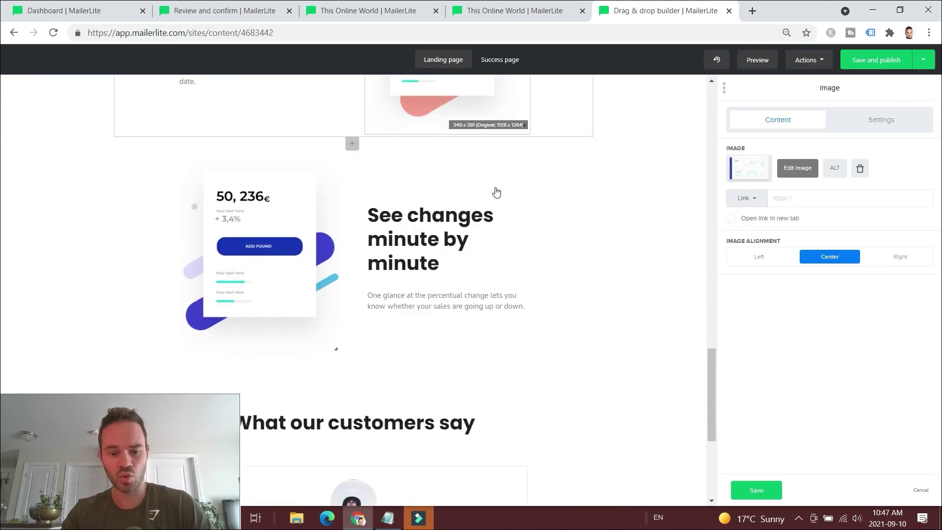
pyautogui.scroll(-4, 495, 191)
pyautogui.scroll(10, 496, 191)
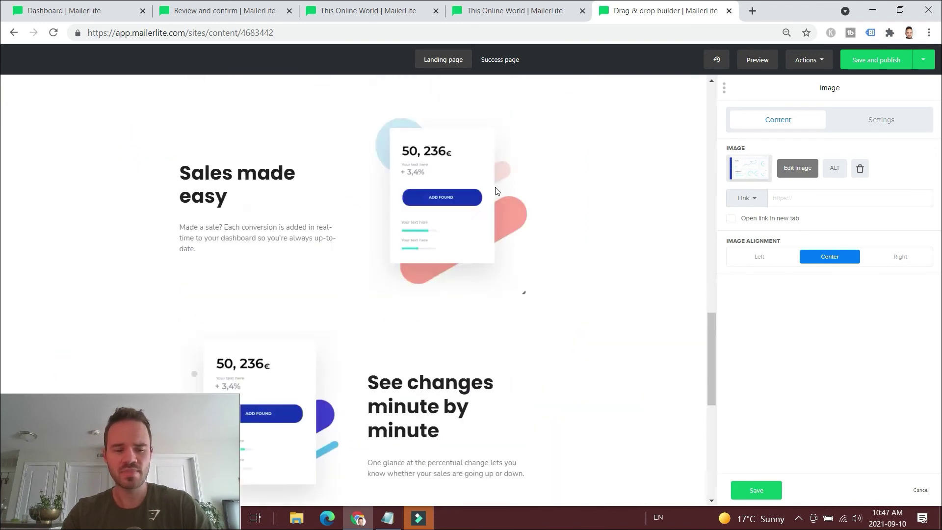
pyautogui.scroll(10, 496, 191)
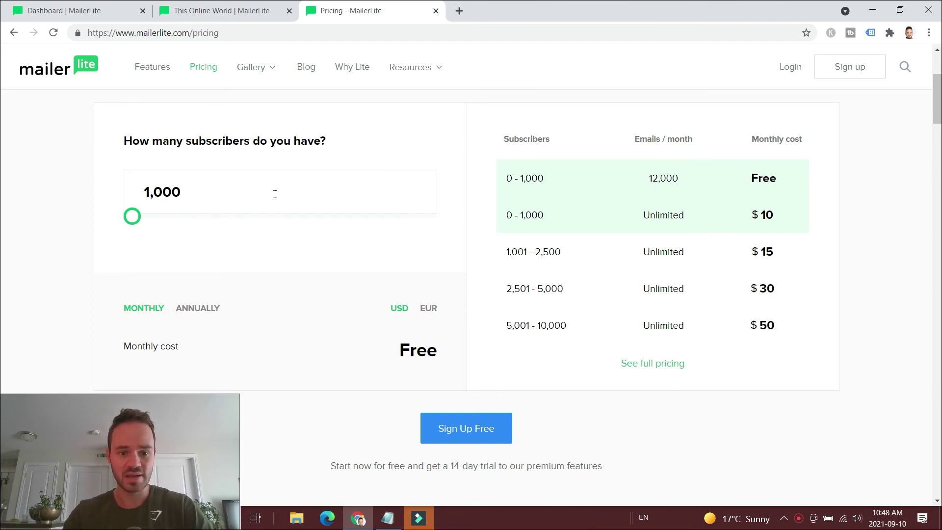
# - Highlight the free tier's 0 - 1,000 subscribers, 12,000 emails and Free price
pyautogui.moveTo(788, 186); pyautogui.dragTo(591, 185)
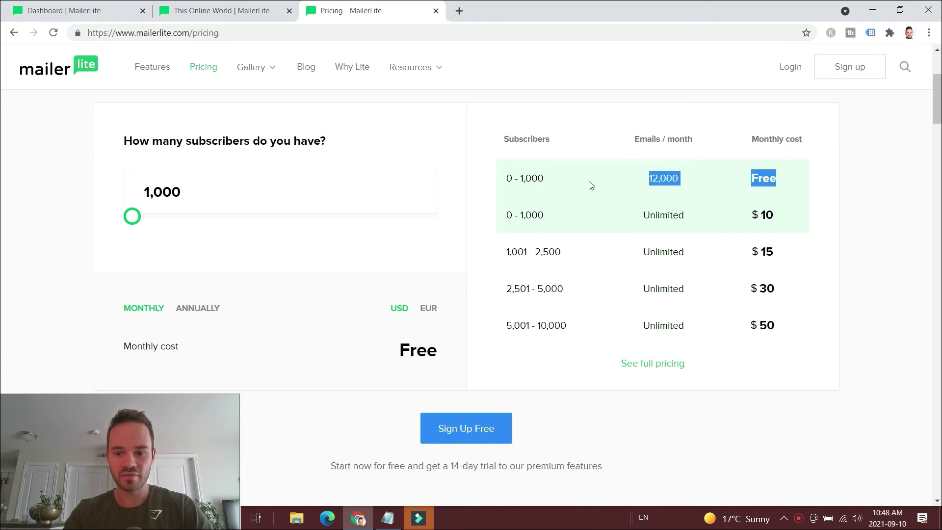
pyautogui.click(675, 179)
pyautogui.moveTo(546, 177); pyautogui.dragTo(506, 177)
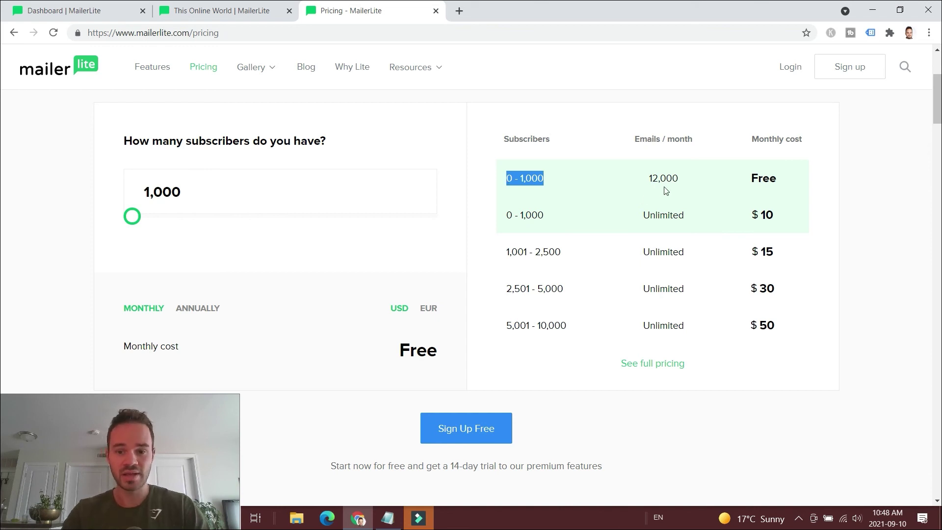
pyautogui.moveTo(681, 179); pyautogui.dragTo(653, 177)
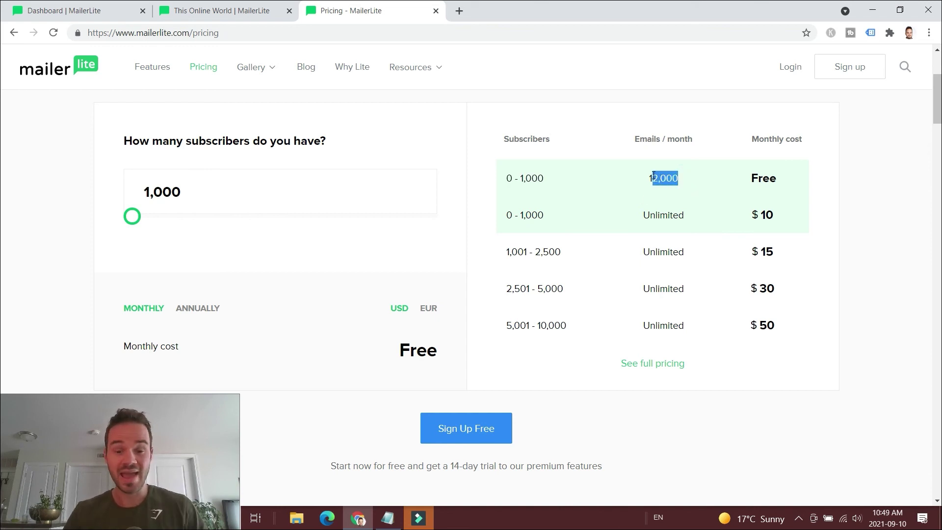
pyautogui.scroll(3, 587, 167)
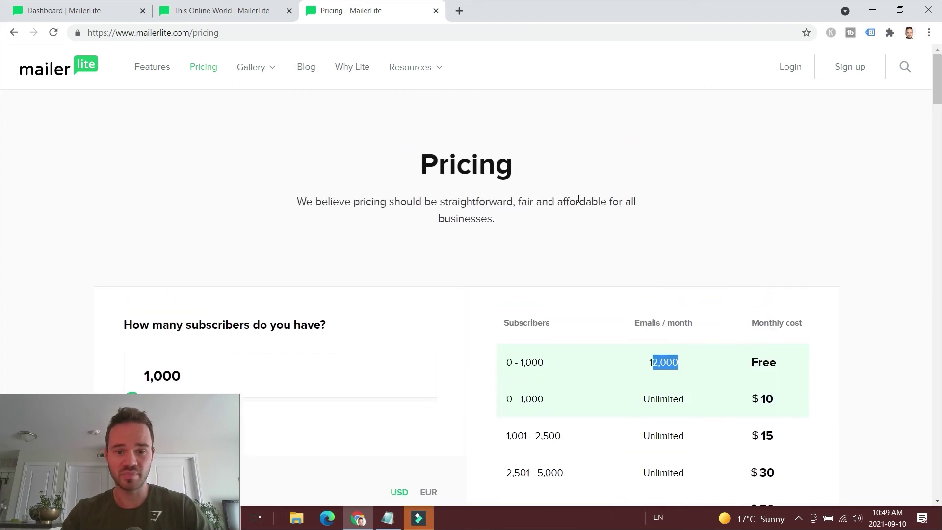
pyautogui.click(562, 206)
pyautogui.scroll(-2, 564, 207)
pyautogui.scroll(-1, 564, 207)
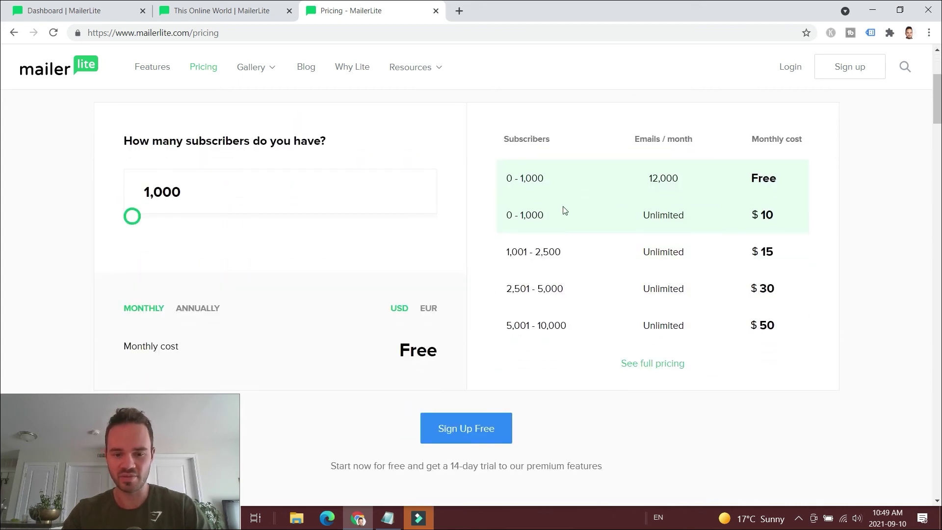
# - Compare the $10 and $15 tiers, then move the slider to 10,000 subscribers showing $50 monthly
pyautogui.moveTo(790, 215); pyautogui.dragTo(565, 216)
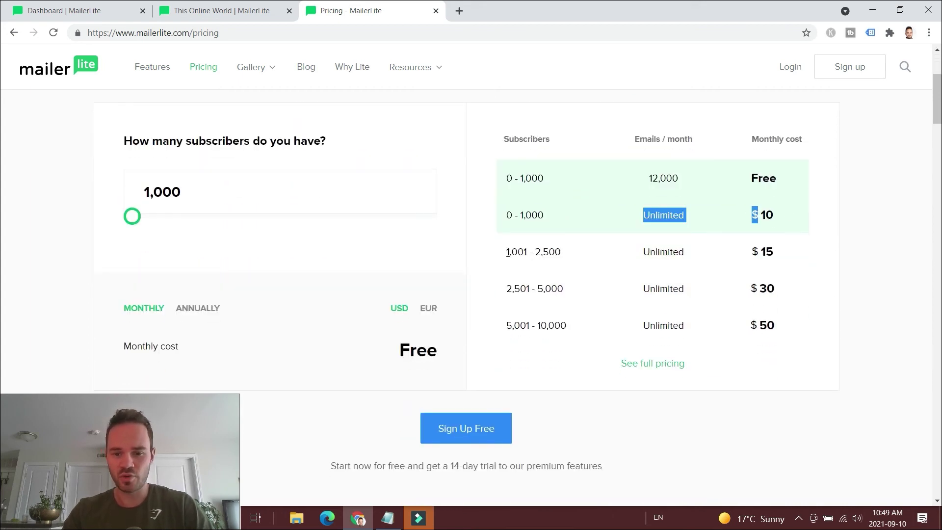
pyautogui.click(558, 251)
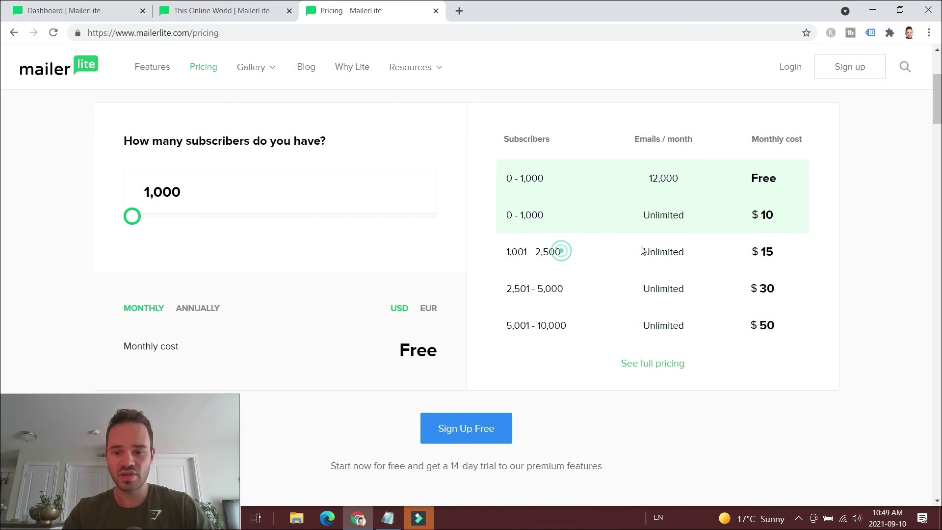
pyautogui.moveTo(760, 252); pyautogui.dragTo(775, 250)
pyautogui.click(776, 251)
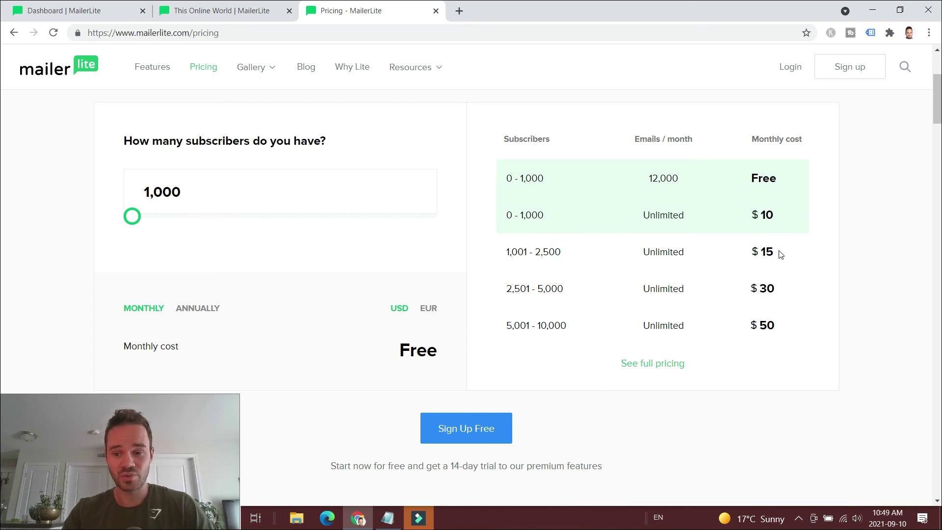
pyautogui.moveTo(132, 216); pyautogui.dragTo(157, 224)
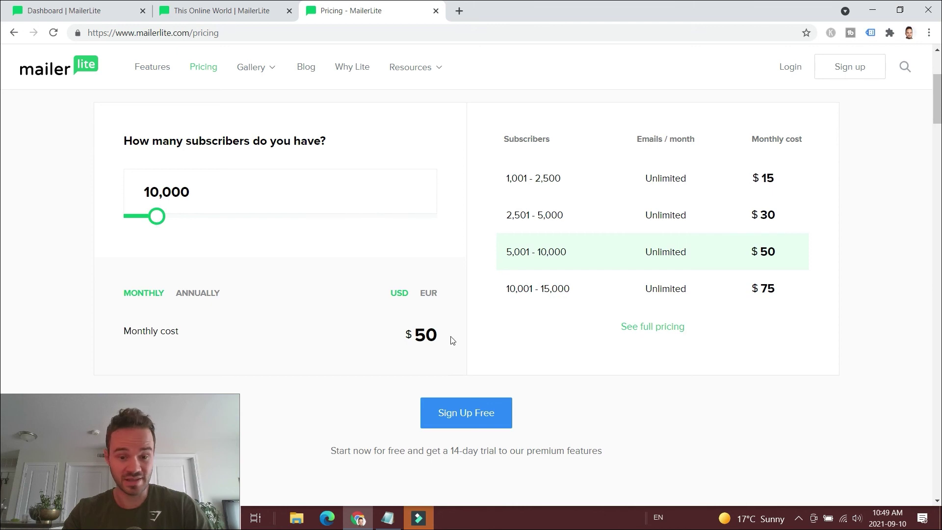
pyautogui.moveTo(405, 335); pyautogui.dragTo(437, 336)
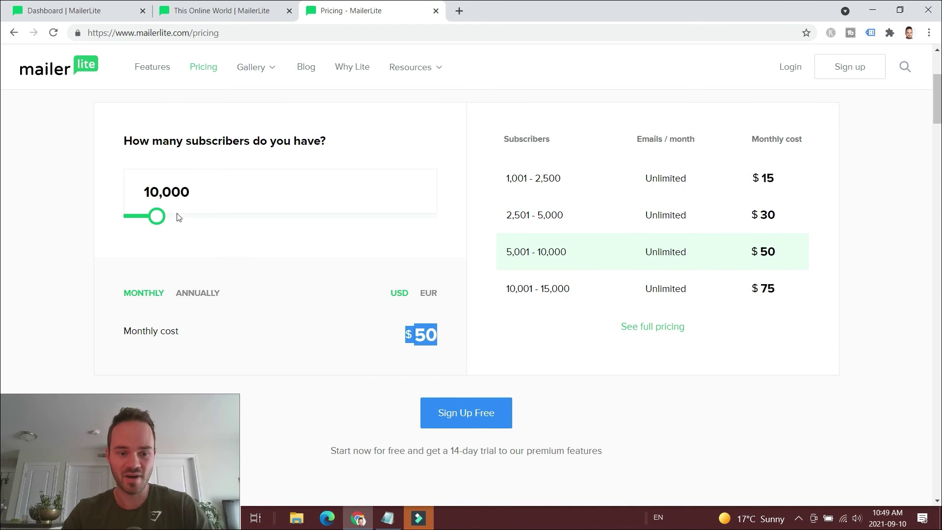
# - Switch to annual billing with the 30% discount and raise the subscriber count to 60,000
pyautogui.click(203, 294)
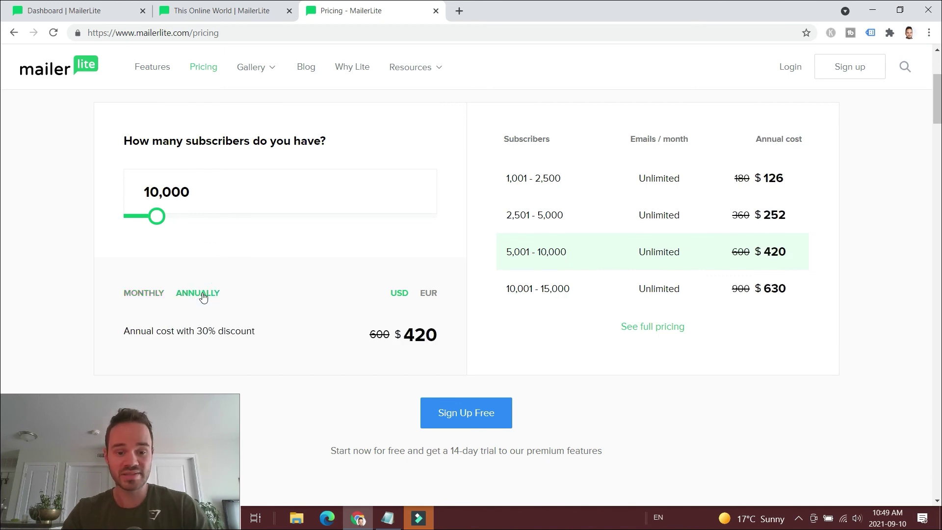
pyautogui.moveTo(251, 332); pyautogui.dragTo(121, 336)
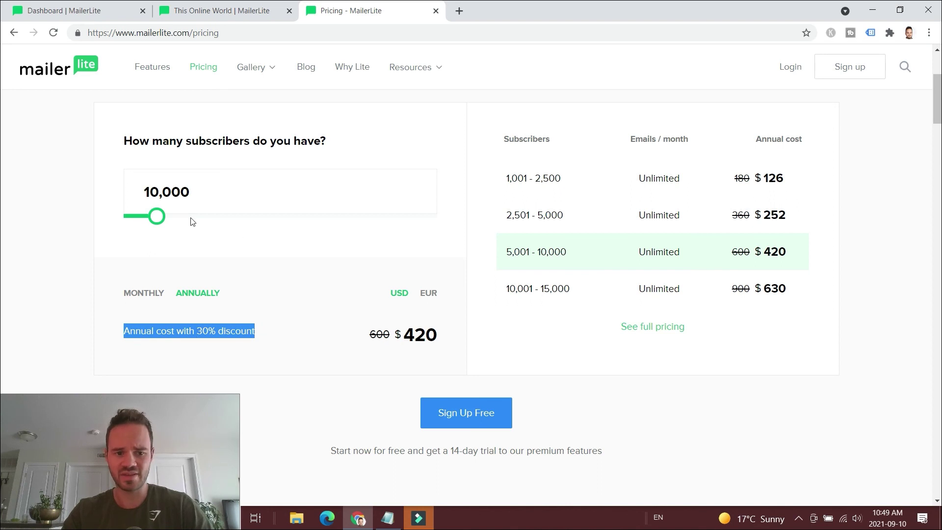
pyautogui.moveTo(157, 217); pyautogui.dragTo(137, 224)
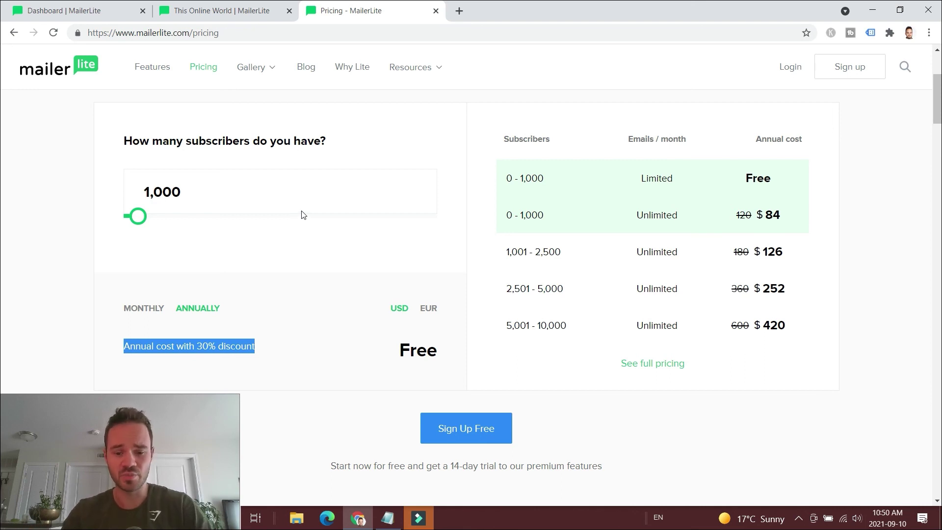
pyautogui.scroll(-5, 303, 215)
pyautogui.moveTo(603, 220); pyautogui.dragTo(330, 225)
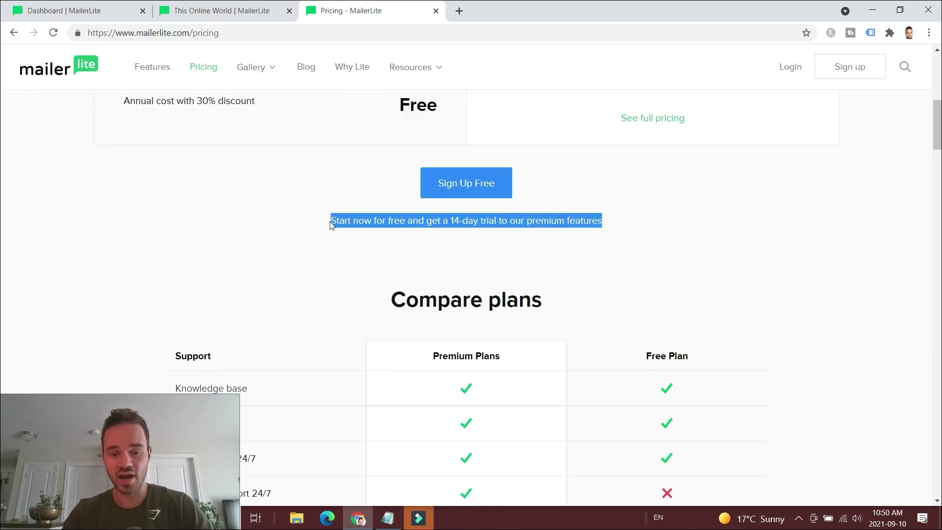
pyautogui.scroll(-1, 345, 214)
pyautogui.click(370, 192)
pyautogui.scroll(-3, 458, 216)
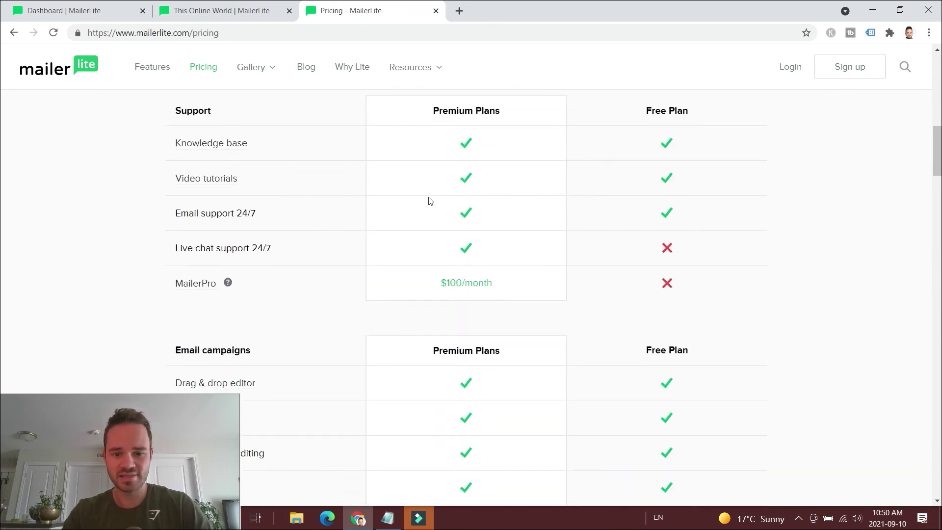
pyautogui.scroll(-3, 432, 204)
pyautogui.scroll(-1, 253, 204)
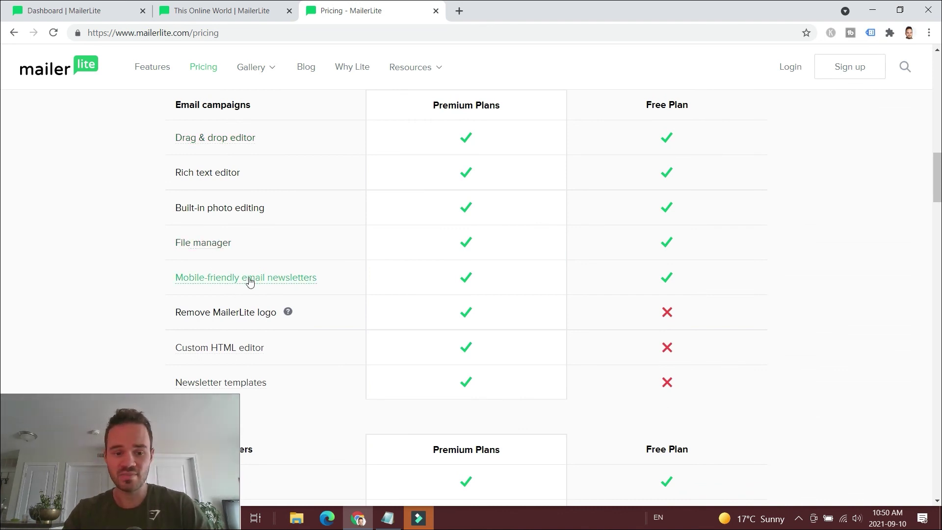
pyautogui.scroll(-1, 250, 281)
pyautogui.moveTo(290, 254)
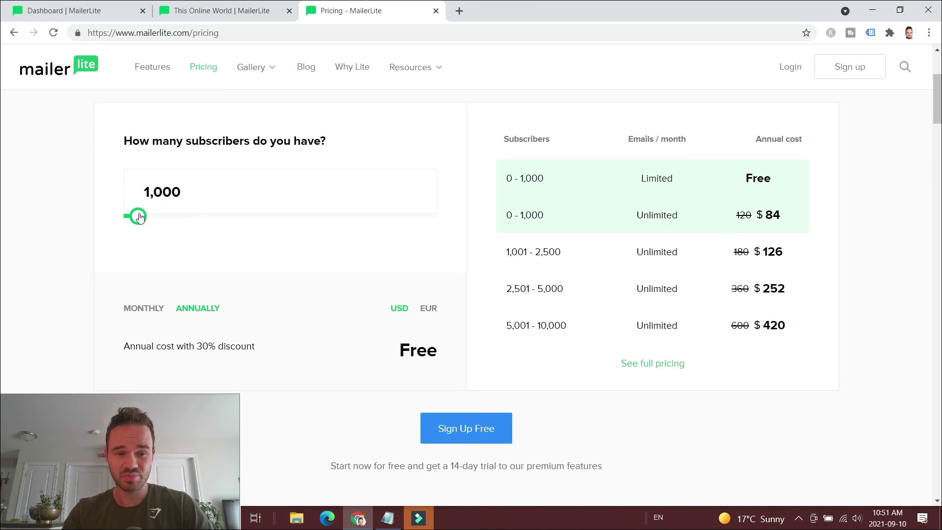
# - Set the slider to 10,000 subscribers so the annual cost reads $420 instead of $600
pyautogui.moveTo(137, 216); pyautogui.dragTo(157, 216)
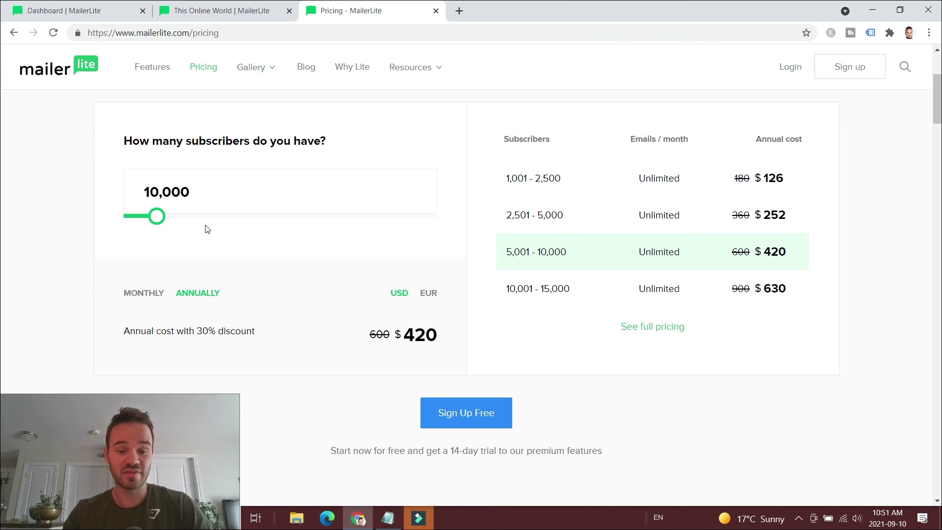
pyautogui.scroll(2, 564, 221)
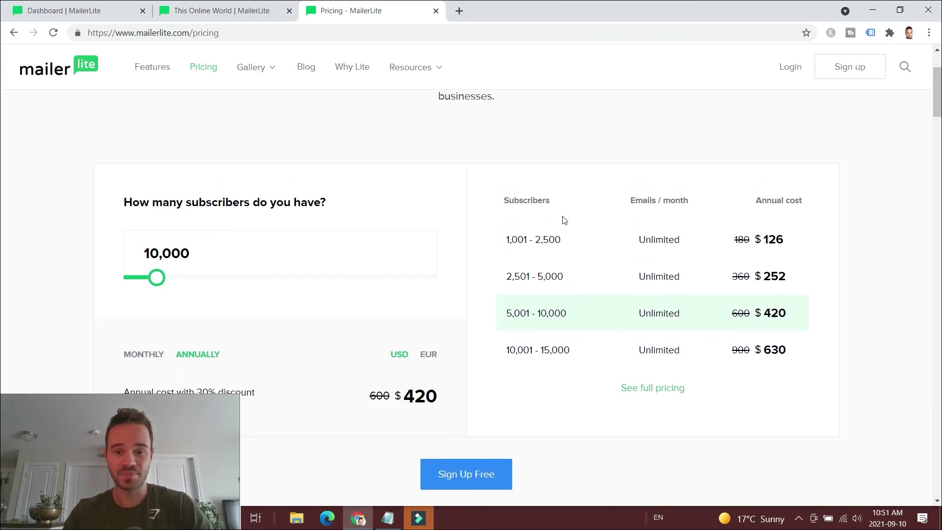